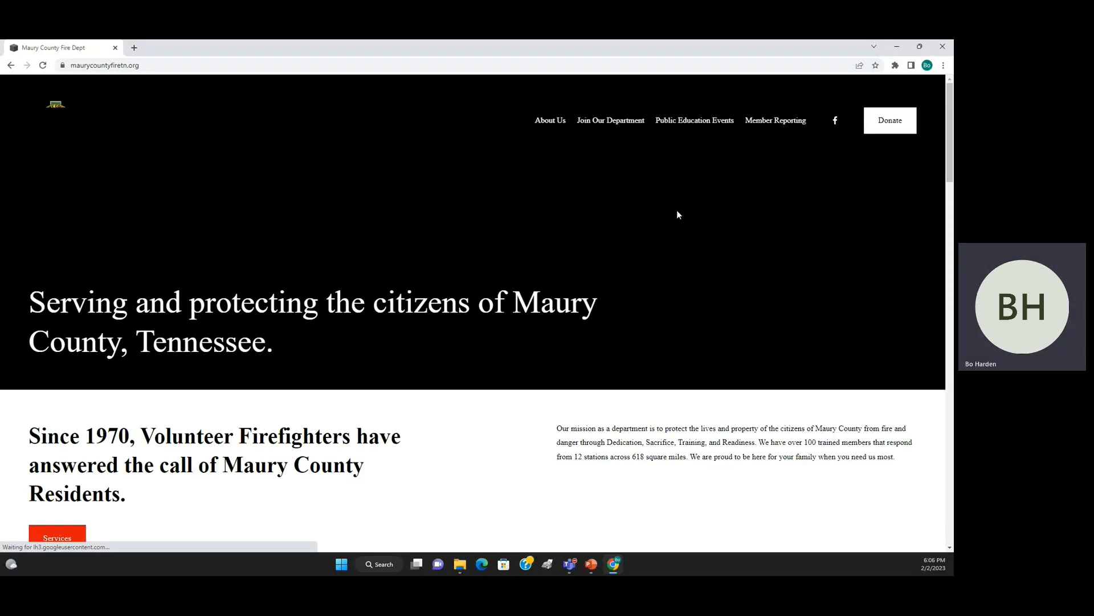
# Step: Go to the Member Reporting page to reach the ImageTrend Elite sign-in form
pyautogui.click(761, 125)
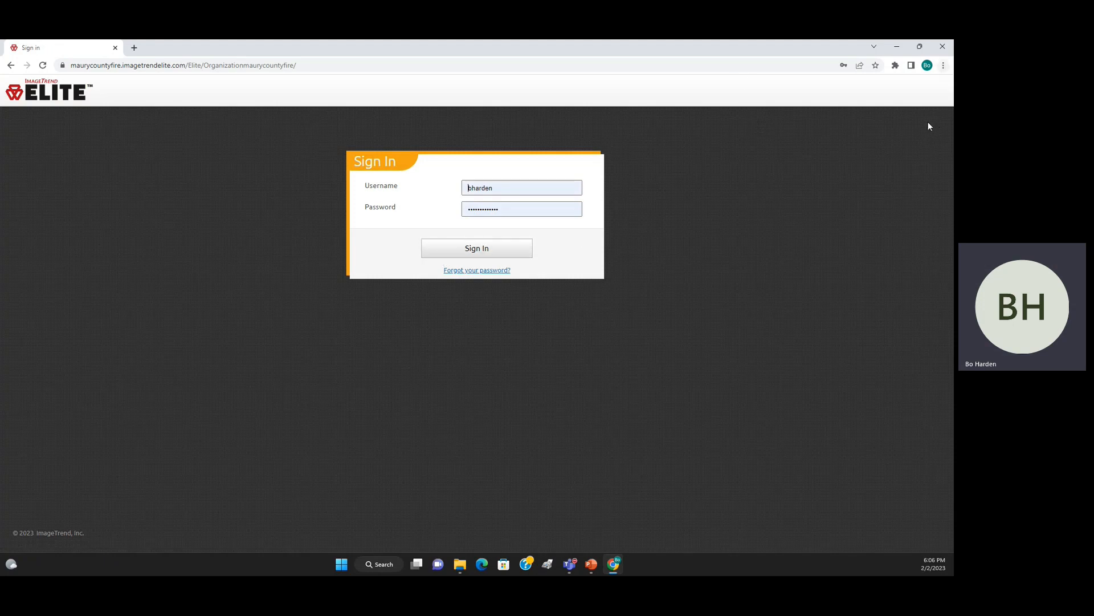
pyautogui.click(943, 65)
# Step: Start creating a Chrome shortcut to the sign-in page, then cancel it
pyautogui.moveTo(897, 211)
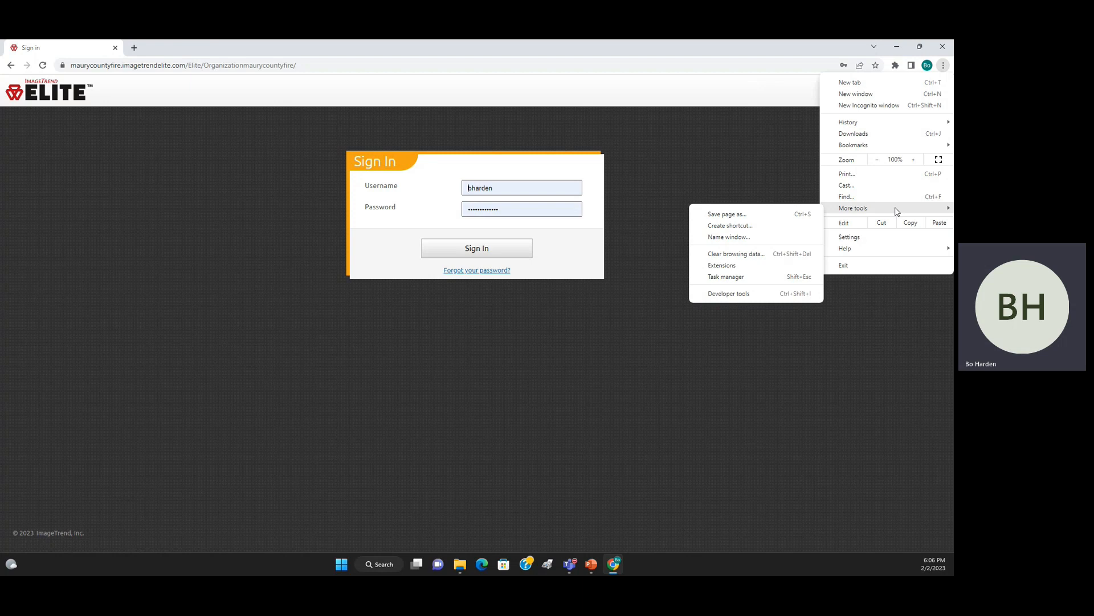
pyautogui.click(758, 228)
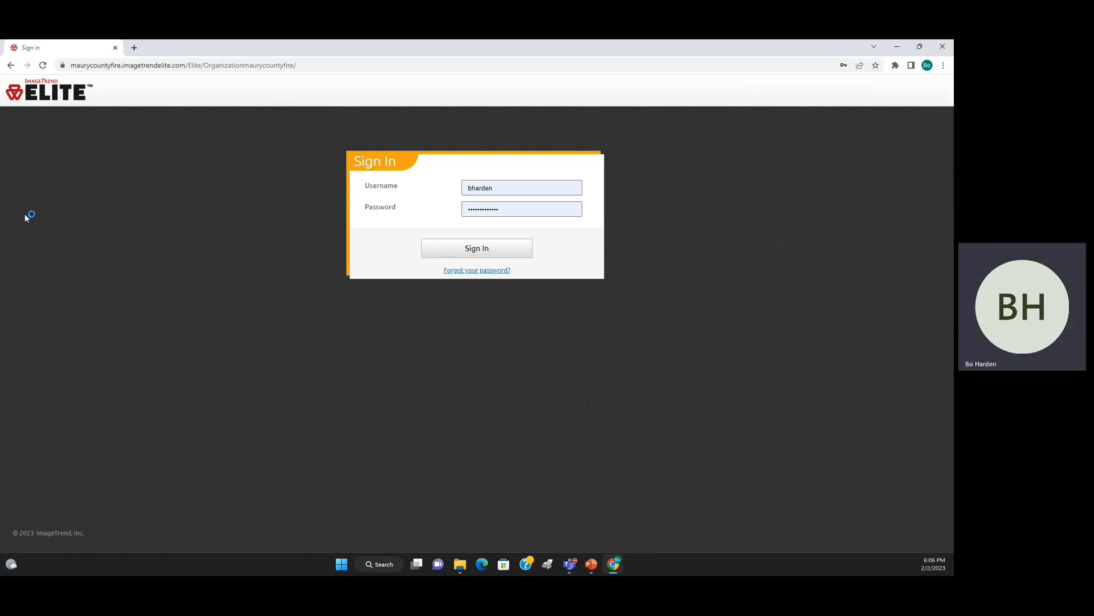
pyautogui.press('Escape')
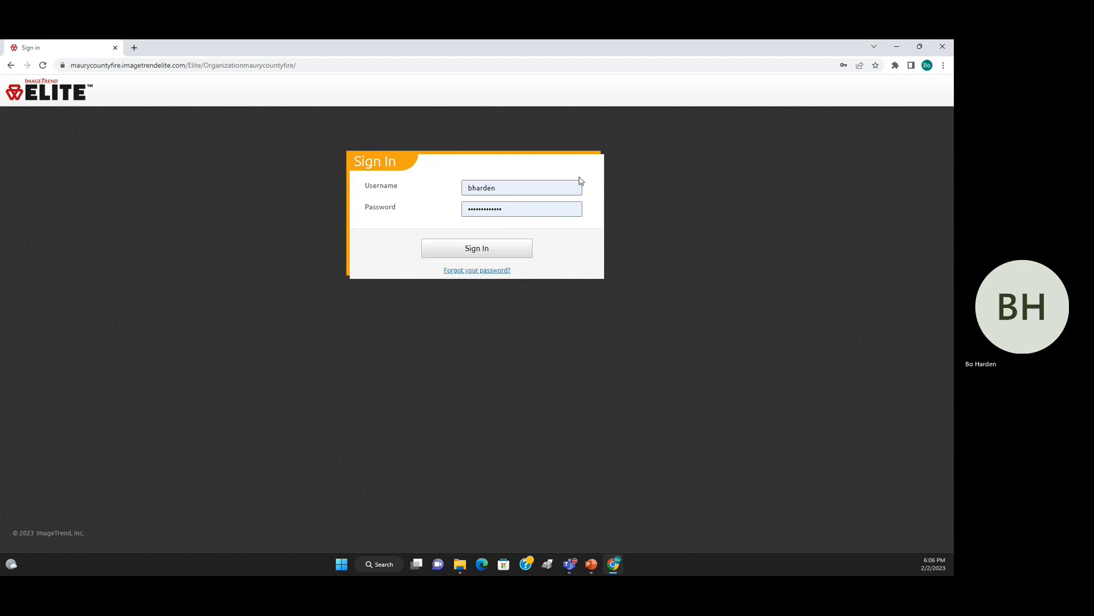
# Step: Sign in to ImageTrend Elite with the saved password
pyautogui.click(528, 214)
pyautogui.click(631, 192)
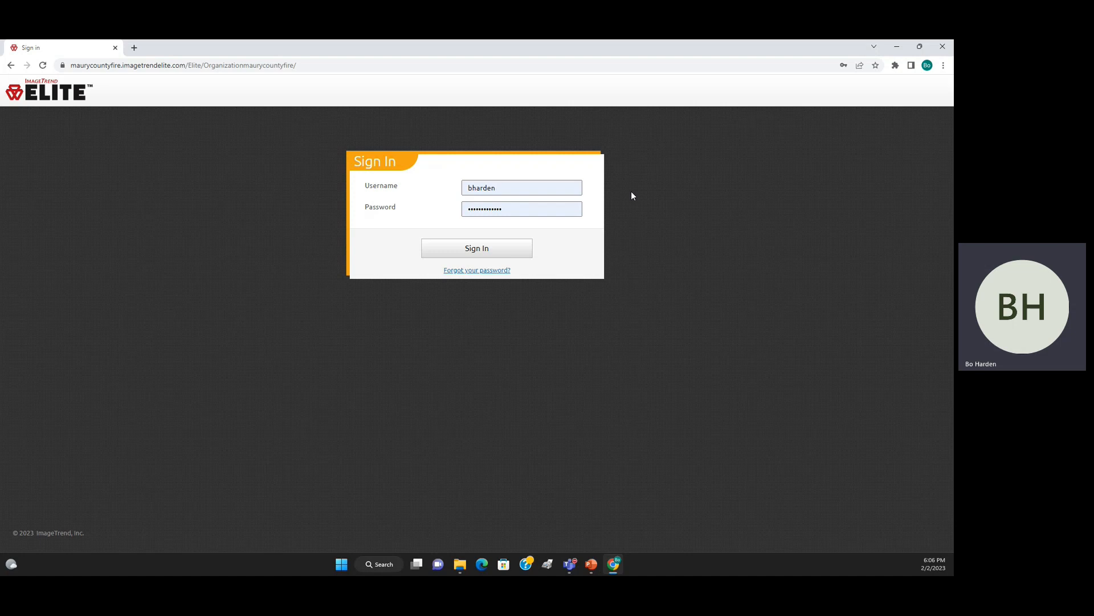
pyautogui.click(494, 256)
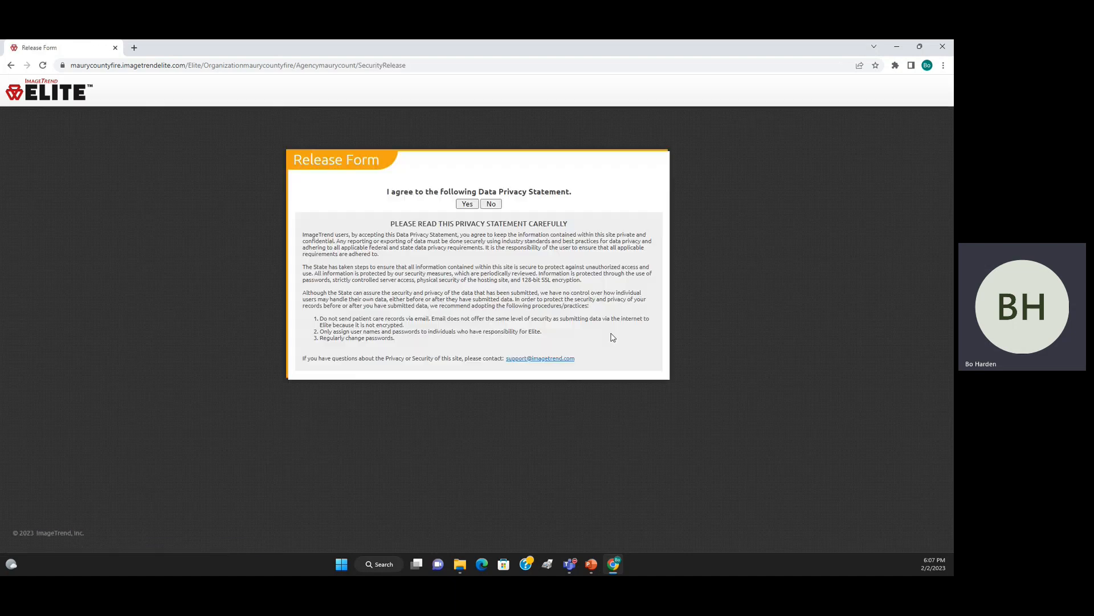
# Step: Accept the Data Privacy Statement on the Release Form
pyautogui.click(471, 206)
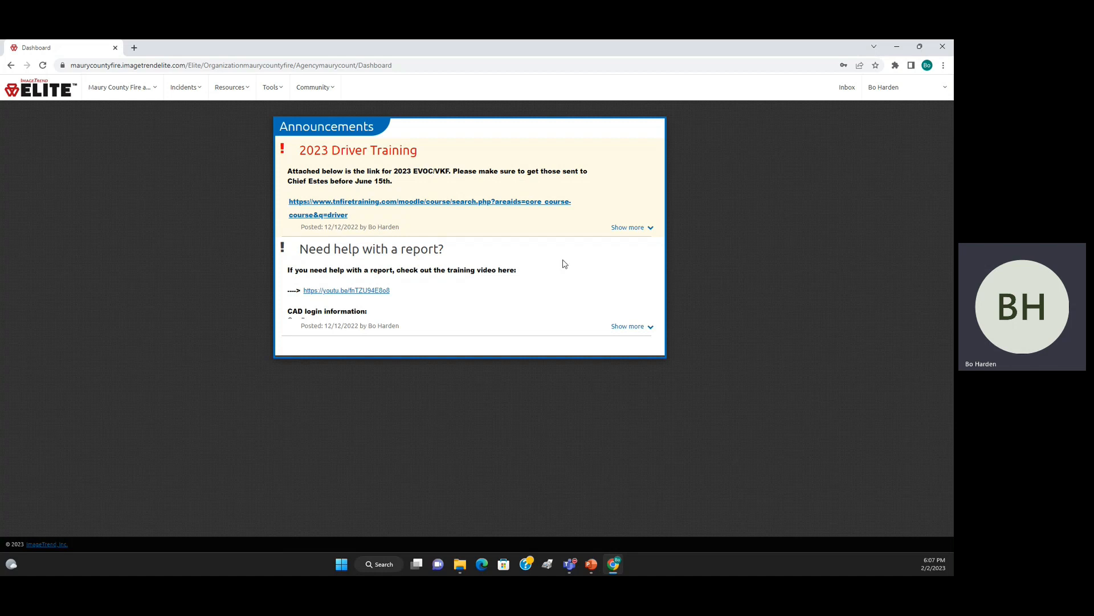
# Step: Expand the report-help announcement to view the CAD login lines, then open a new tab
pyautogui.click(627, 326)
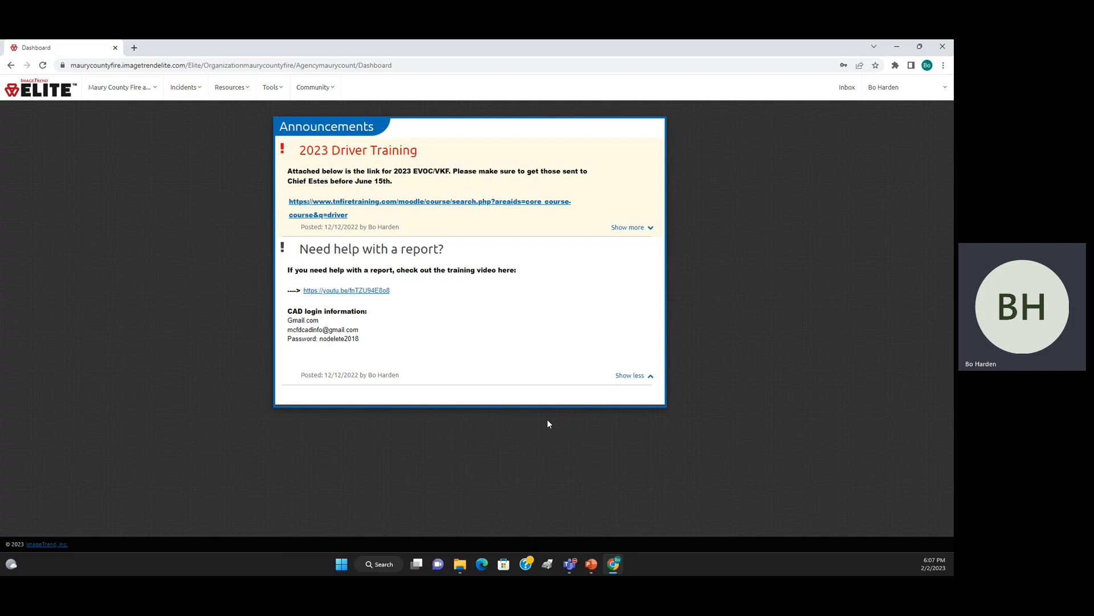
pyautogui.moveTo(288, 313); pyautogui.dragTo(363, 339)
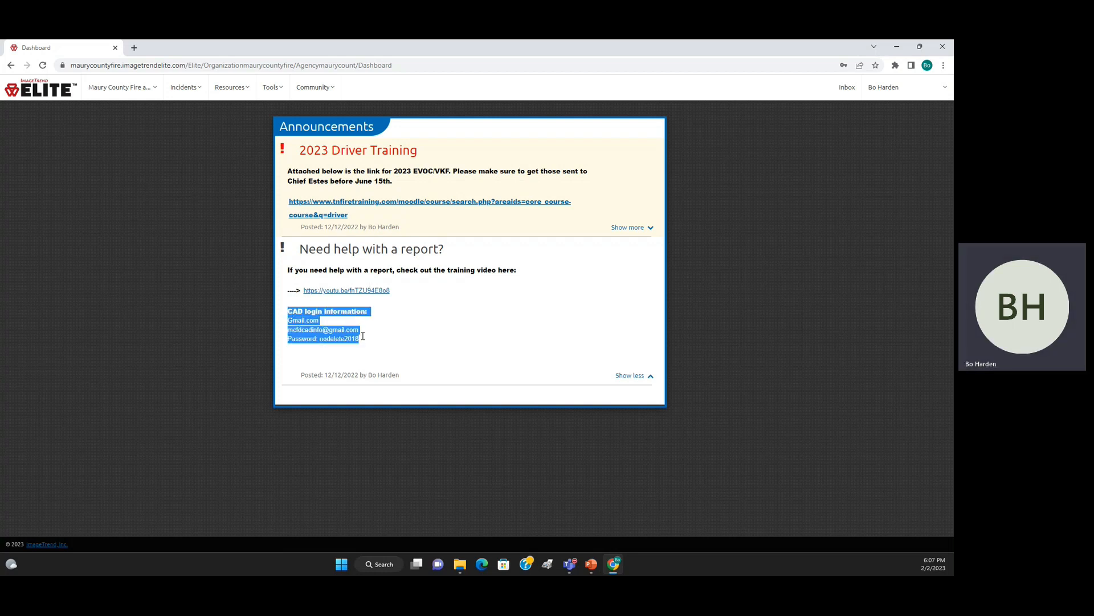
pyautogui.click(493, 334)
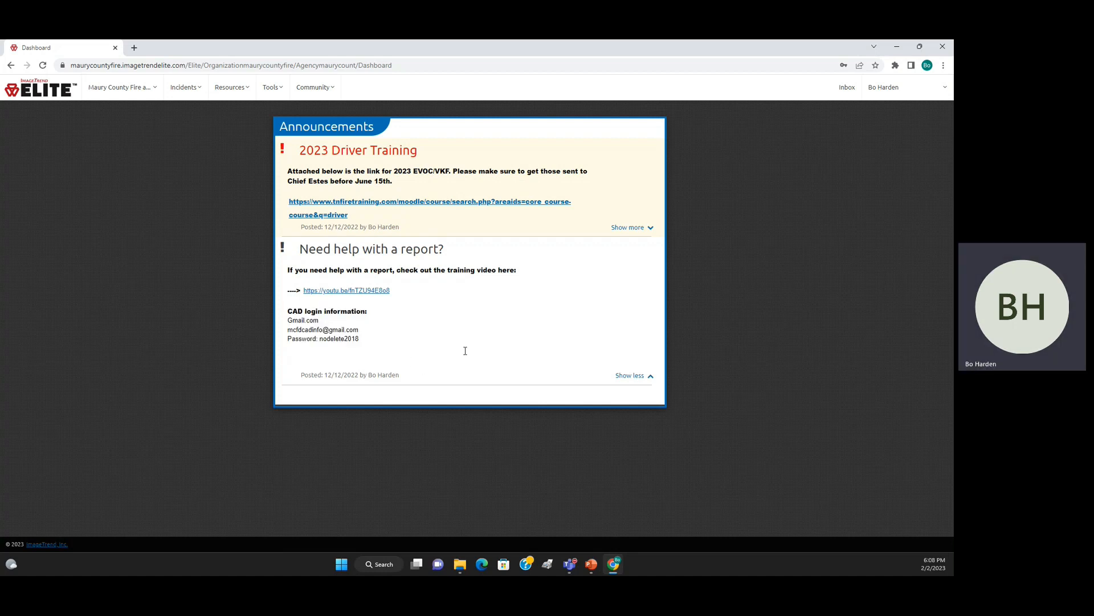
pyautogui.click(135, 48)
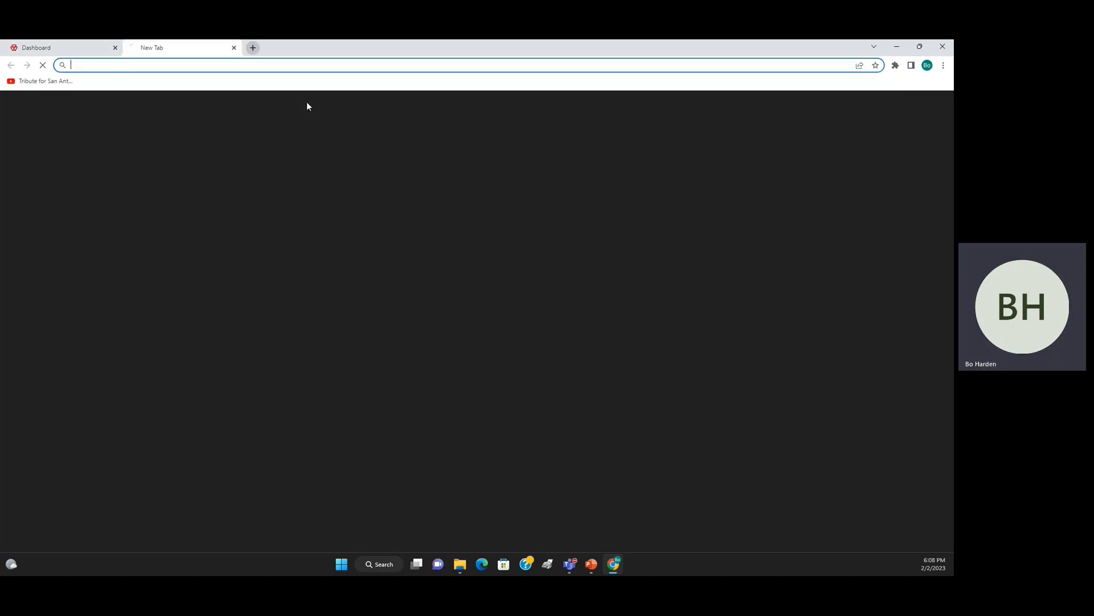
# Step: Load gmail.com, dismiss the email-links prompt, and choose to add another Google account
pyautogui.write('g')
pyautogui.press('Return')
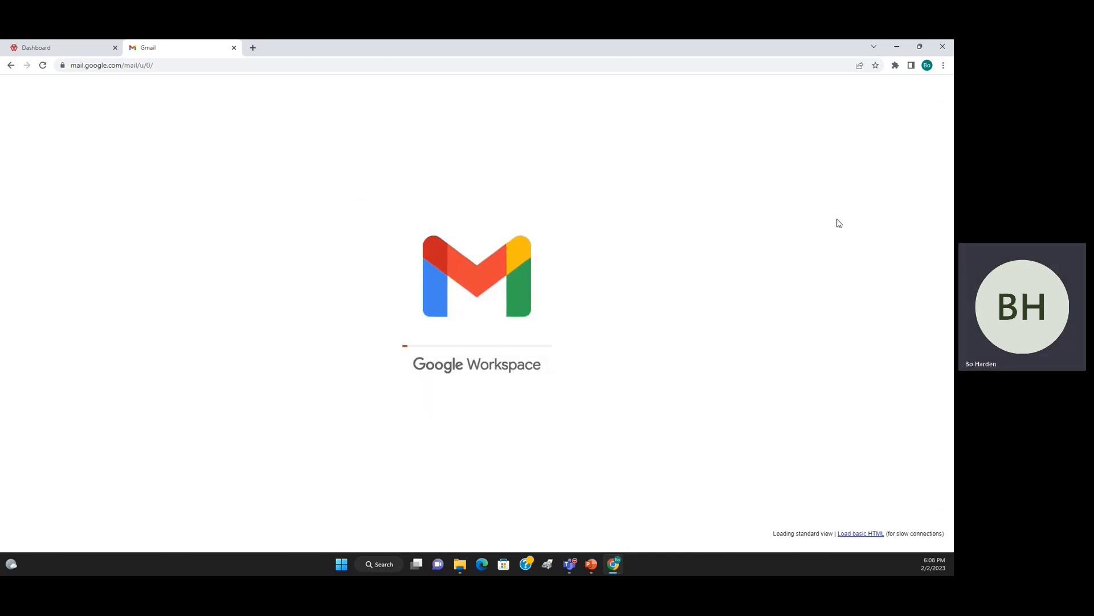
pyautogui.click(206, 80)
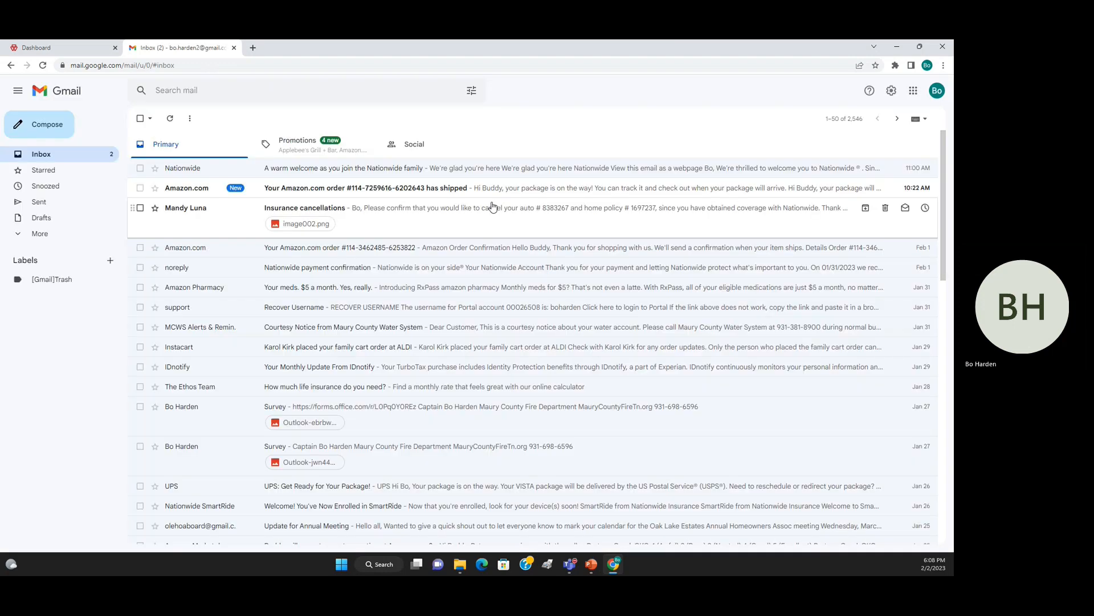
pyautogui.click(937, 90)
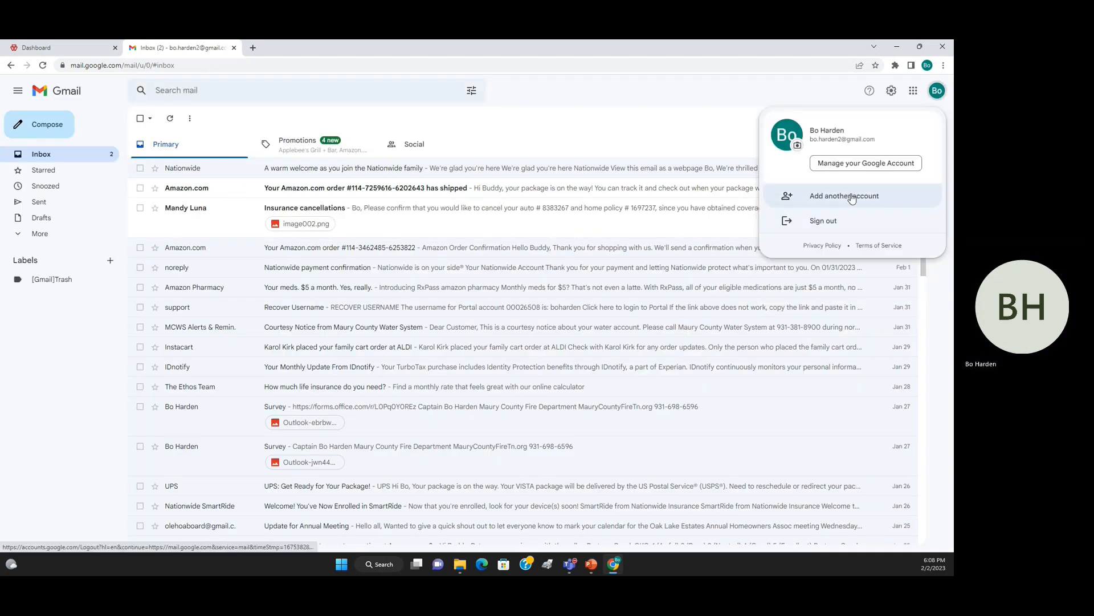
pyautogui.click(849, 196)
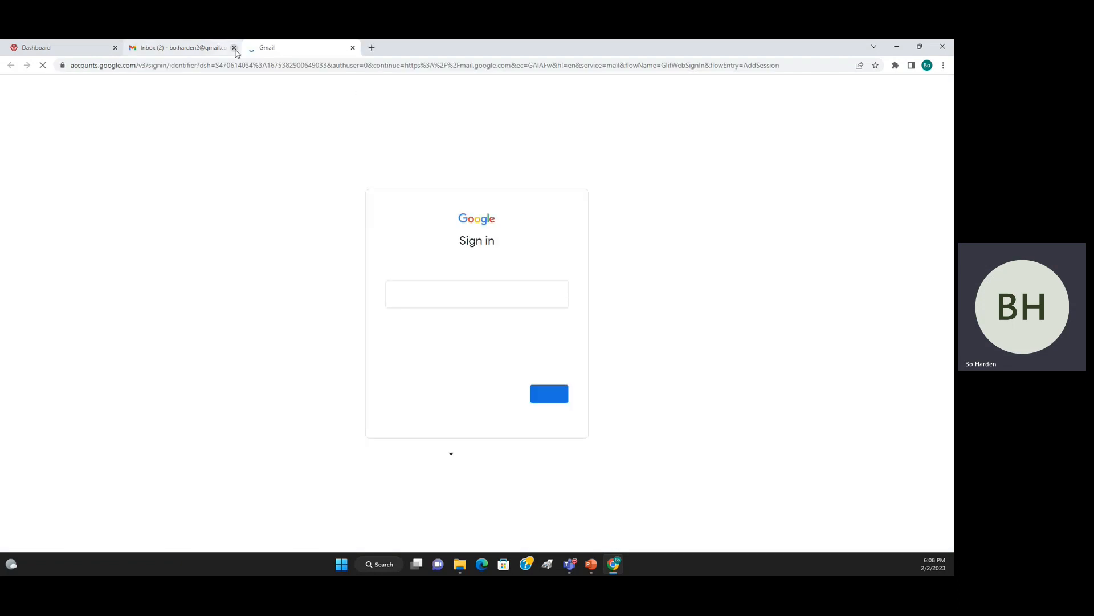
# Step: Select the saved department CAD account e-mail and continue to the password step
pyautogui.click(483, 297)
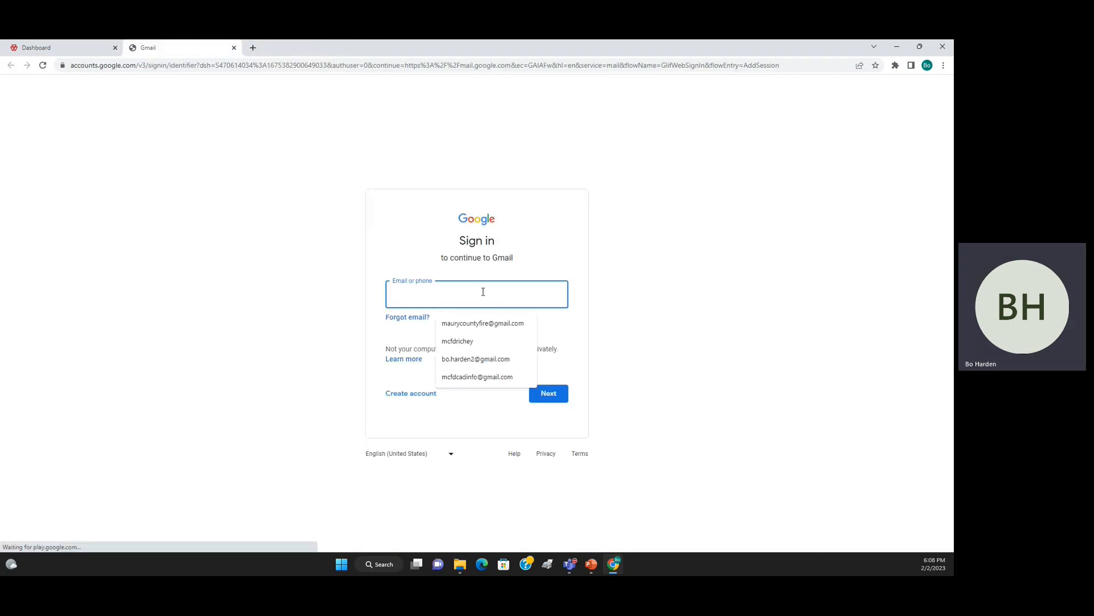
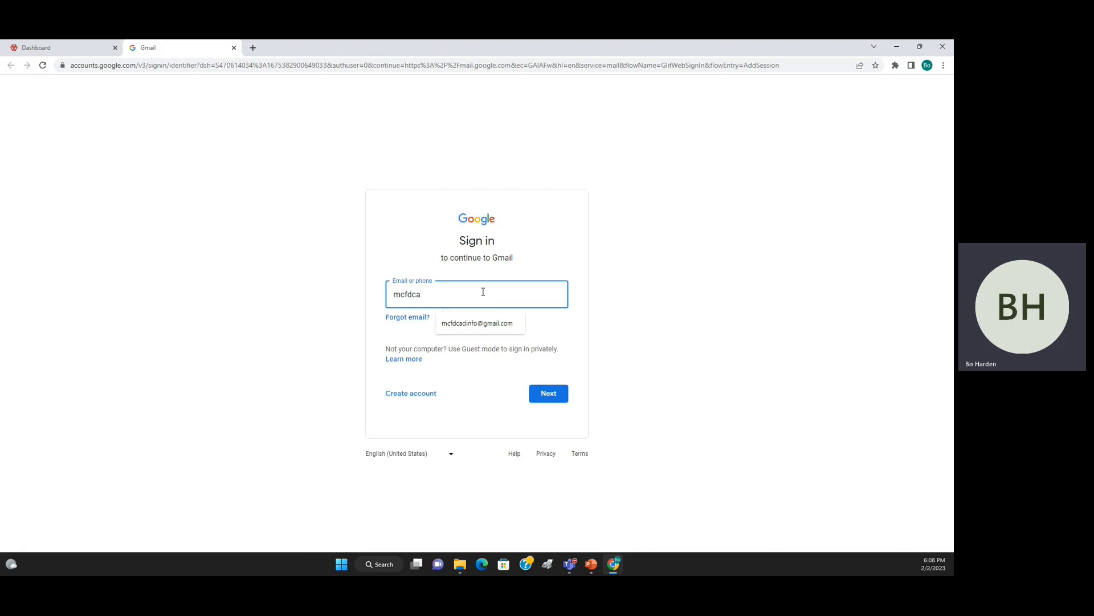
pyautogui.click(477, 323)
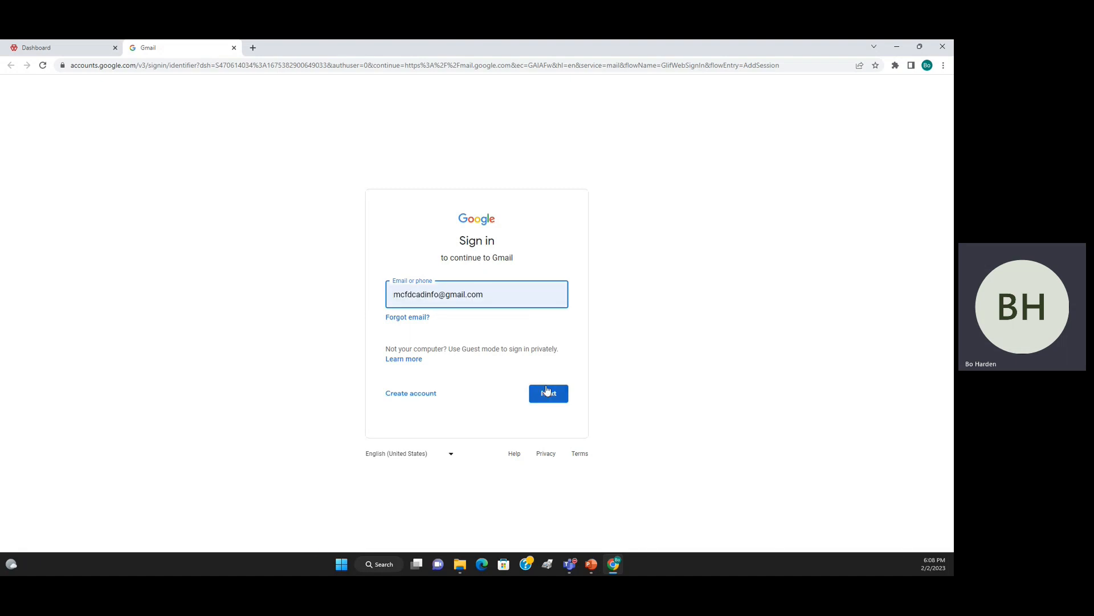
pyautogui.click(547, 393)
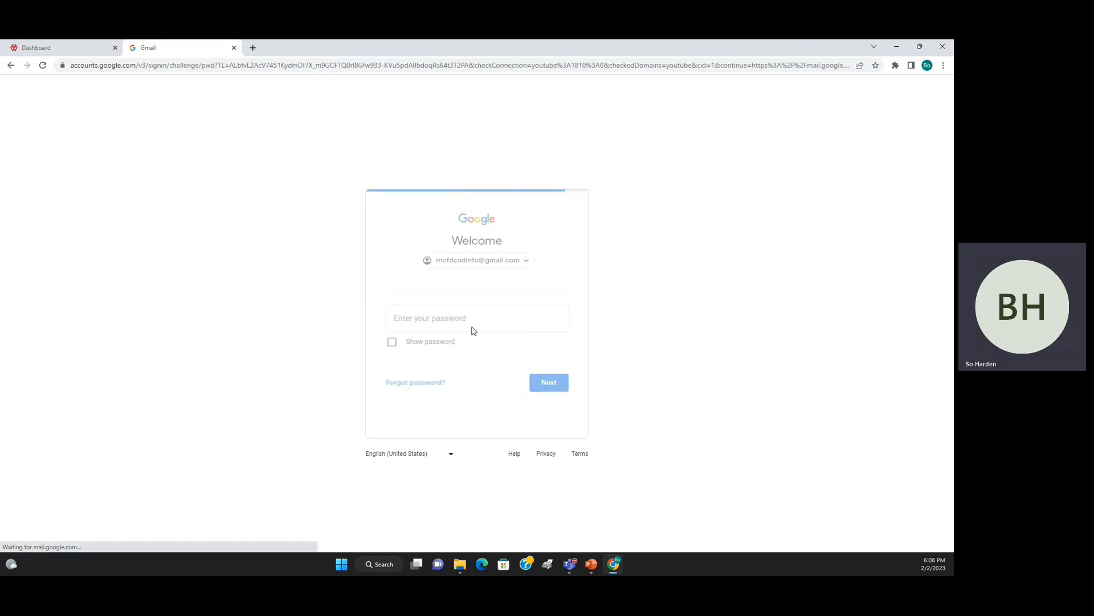
# Step: Enter the account password and switch to the existing department Chrome profile
pyautogui.write('•')
pyautogui.press('BackSpace')
pyautogui.write('••••••••••')
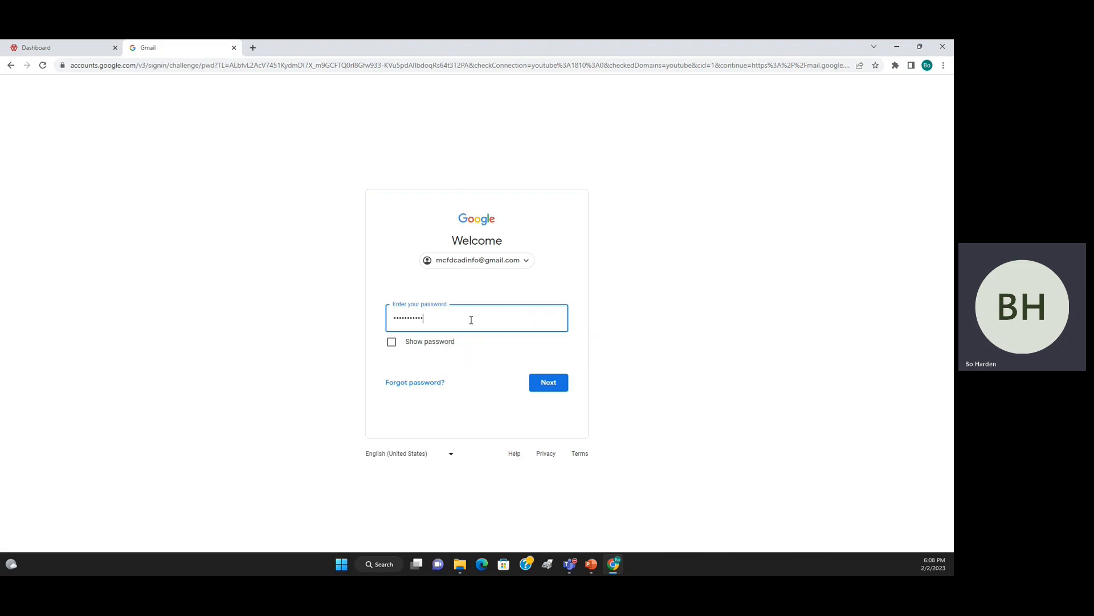
pyautogui.press('Return')
pyautogui.write('••••••••••••')
pyautogui.press('Return')
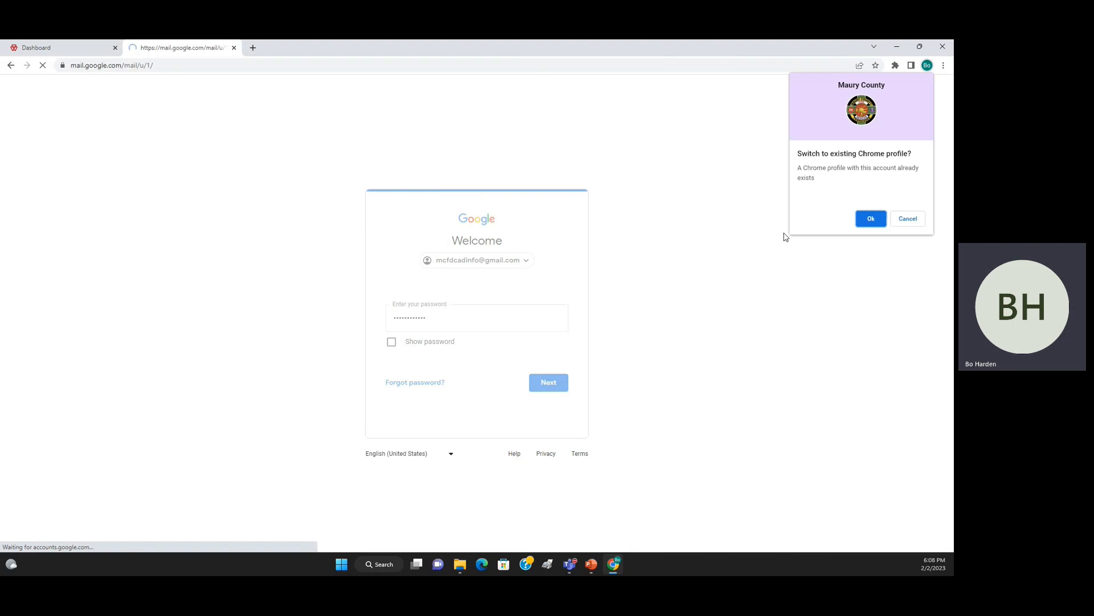
pyautogui.click(871, 219)
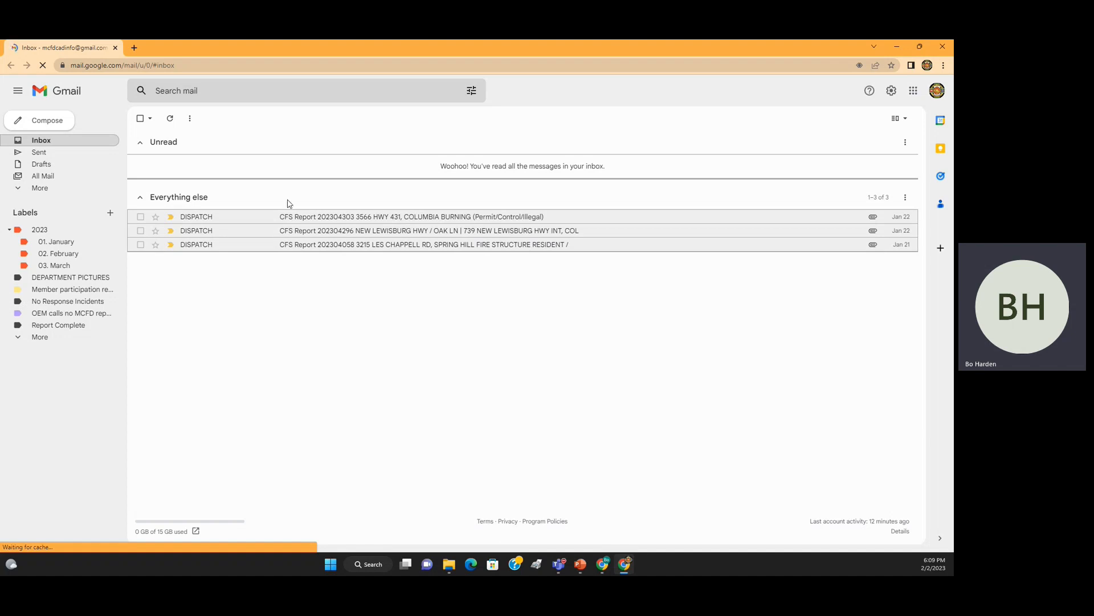
pyautogui.click(84, 181)
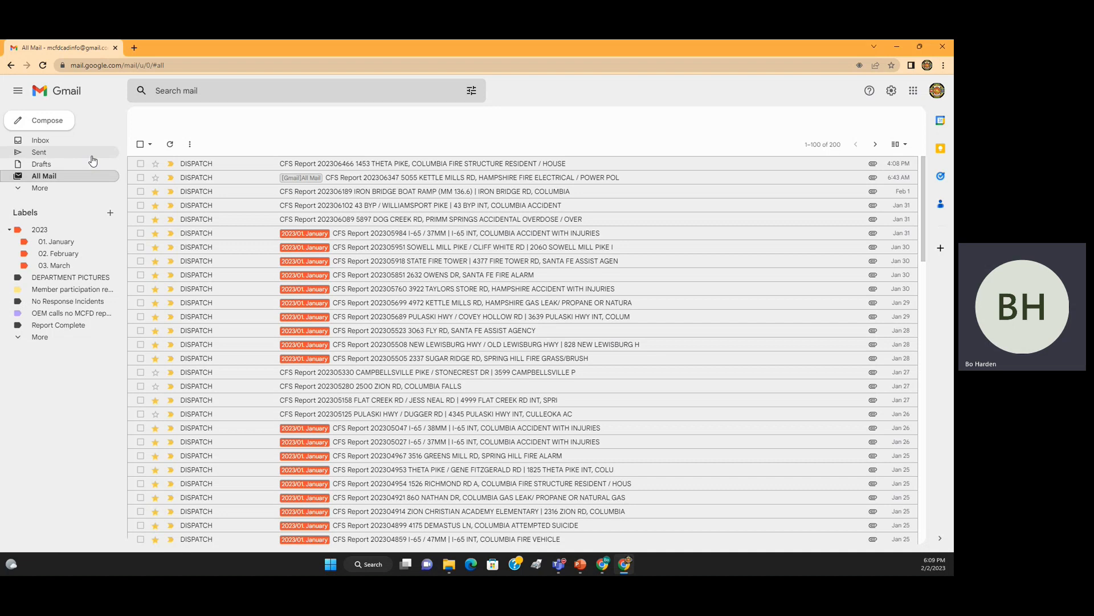
pyautogui.scroll(-12, 446, 250)
pyautogui.scroll(5, 446, 257)
pyautogui.scroll(8, 446, 257)
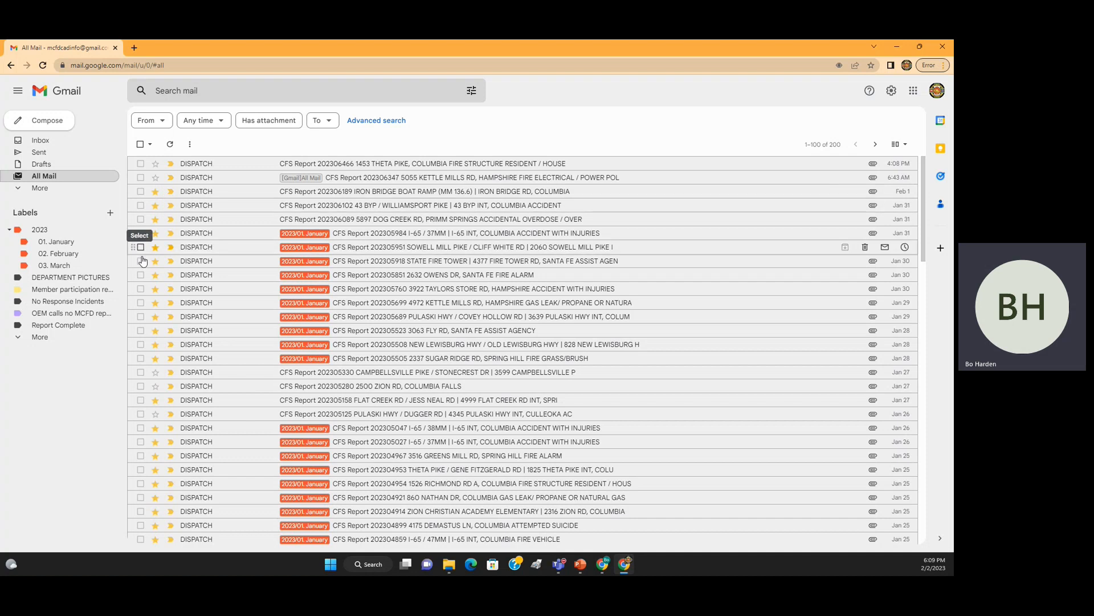
pyautogui.click(435, 182)
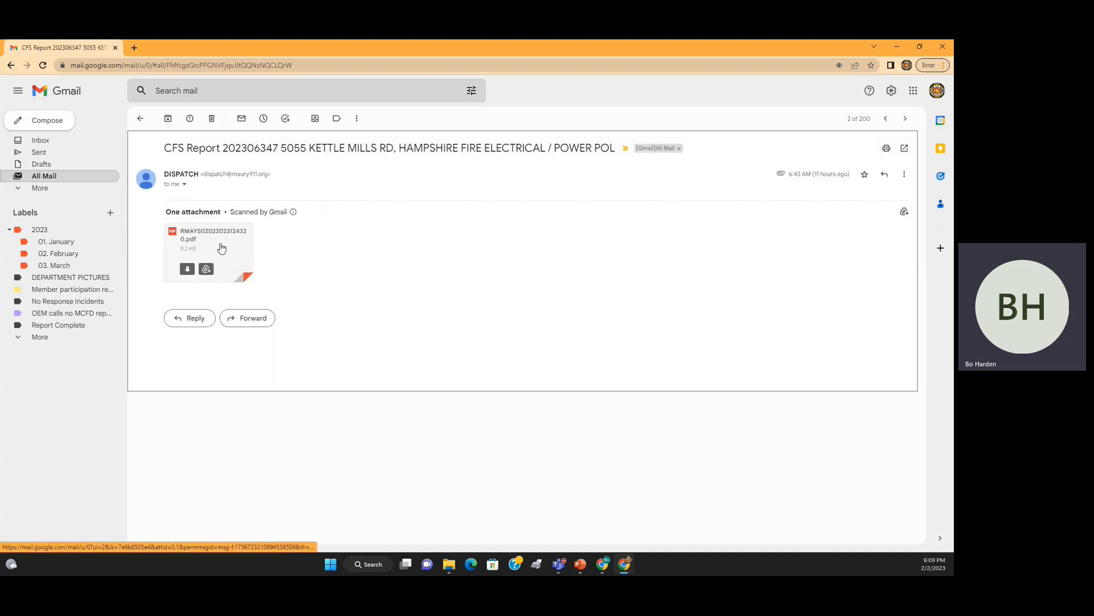
pyautogui.click(221, 248)
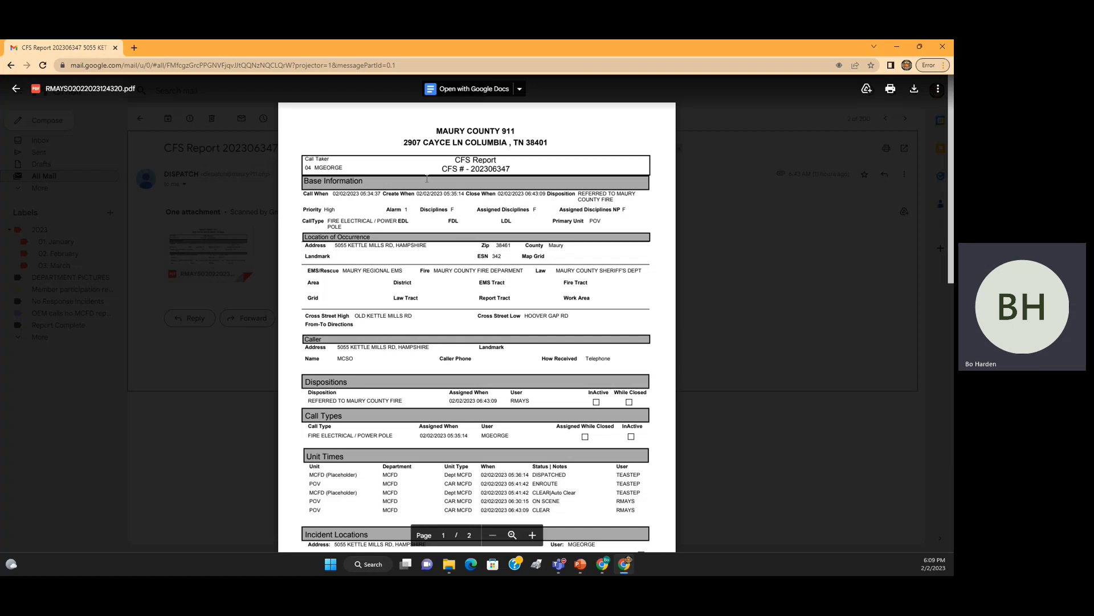
pyautogui.moveTo(456, 159); pyautogui.dragTo(485, 161)
pyautogui.click(476, 171)
pyautogui.doubleClick(483, 169)
pyautogui.click(555, 177)
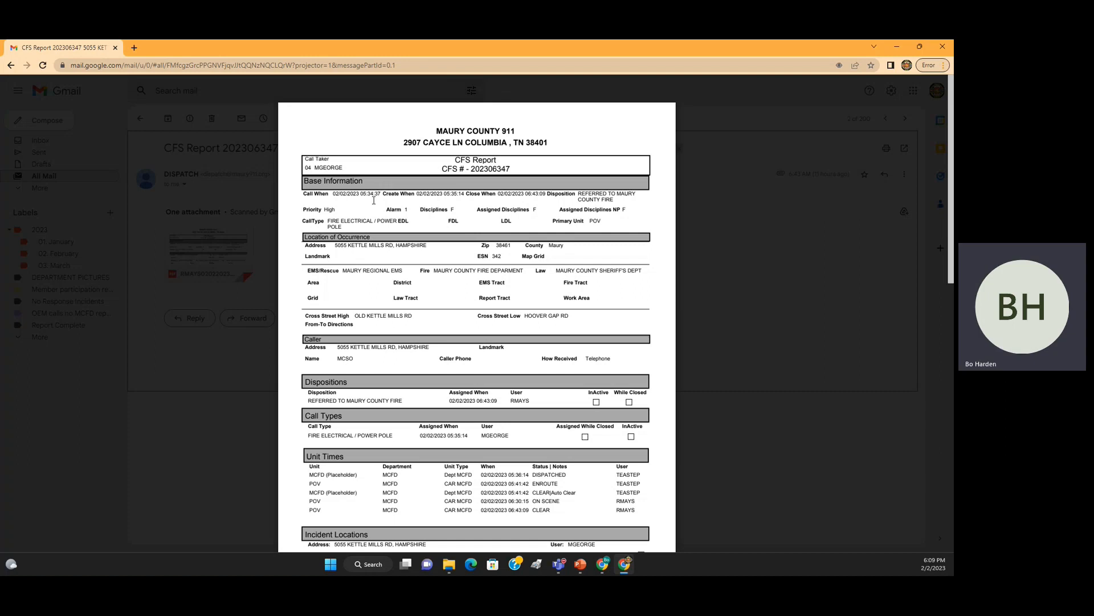
# Step: Read the report's FIRE ELECTRICAL / POWER POLE pages, then move the Gmail window aside
pyautogui.scroll(-3, 376, 228)
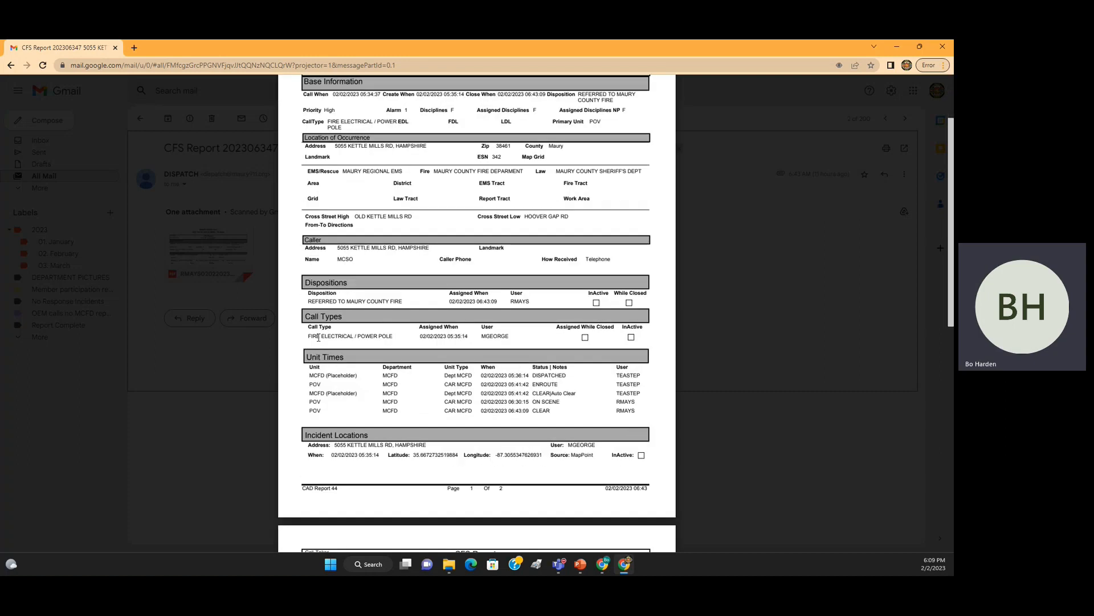
pyautogui.moveTo(307, 336); pyautogui.dragTo(396, 336)
pyautogui.scroll(-3, 530, 348)
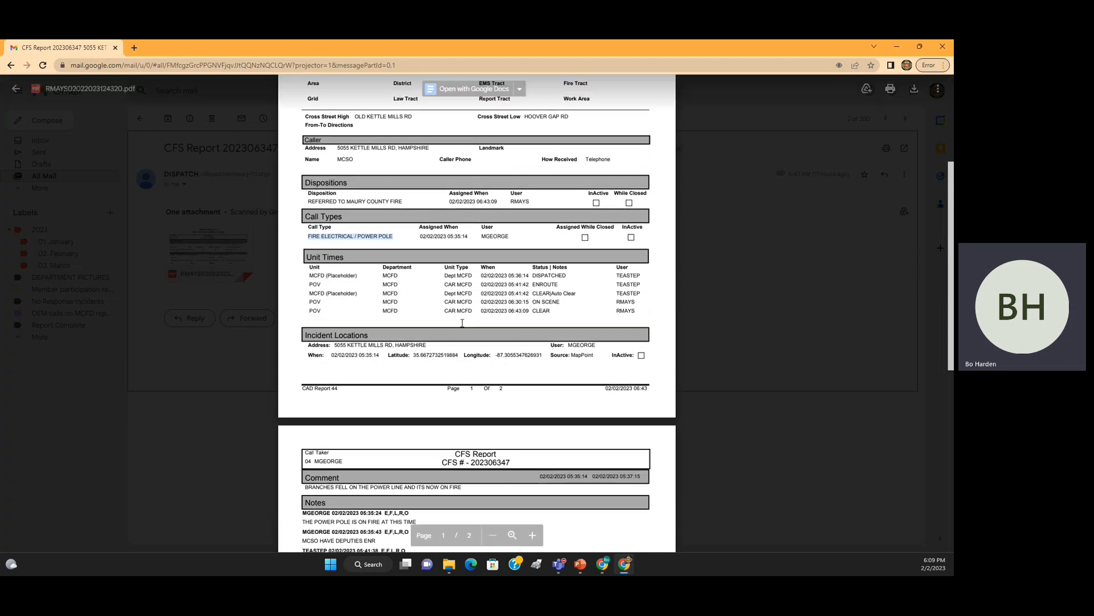
pyautogui.scroll(-10, 348, 194)
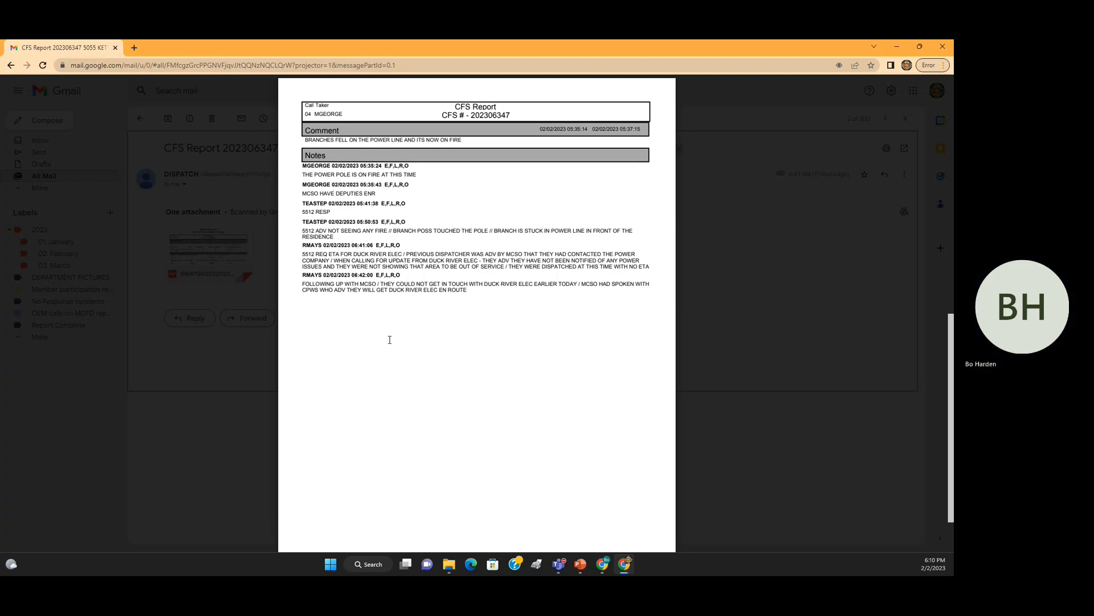
pyautogui.scroll(7, 390, 325)
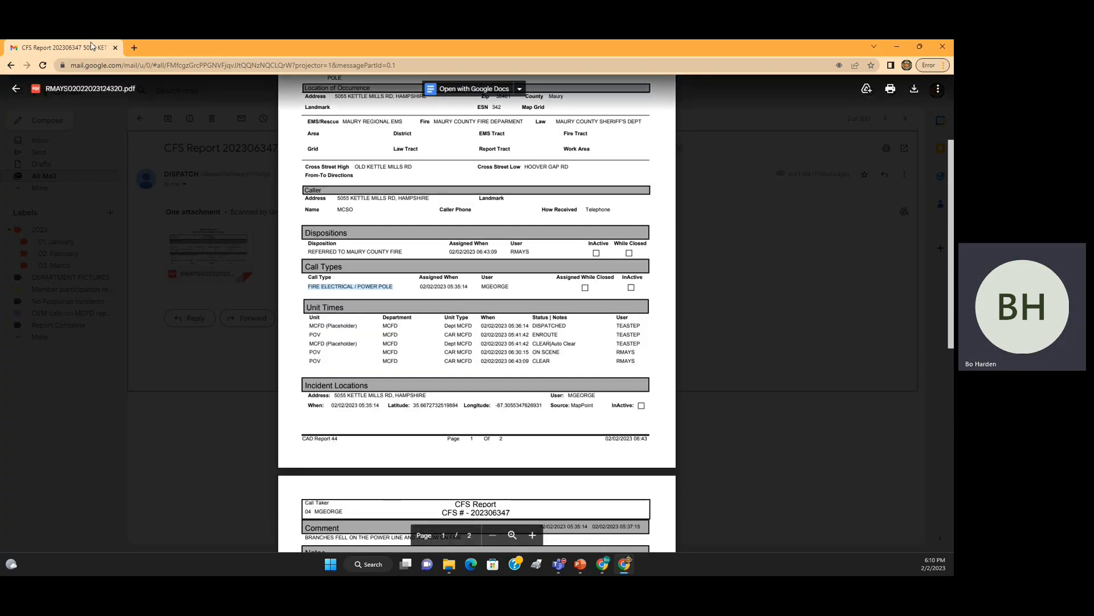
pyautogui.moveTo(91, 47); pyautogui.dragTo(0, 47)
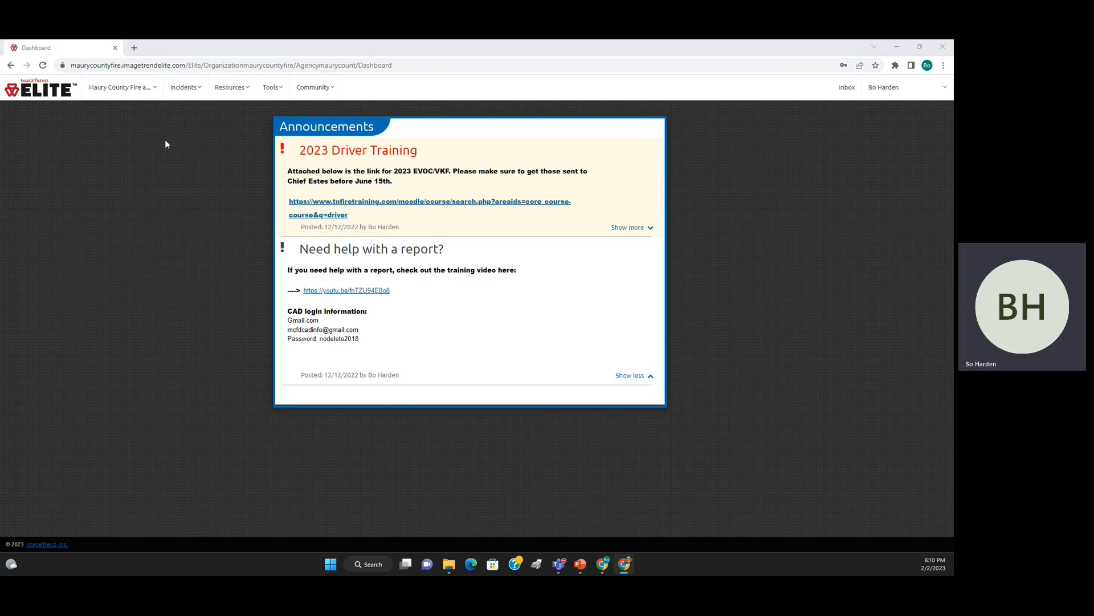
# Step: Check the Maury County Fire agency menu, then open the Incidents menu
pyautogui.click(154, 94)
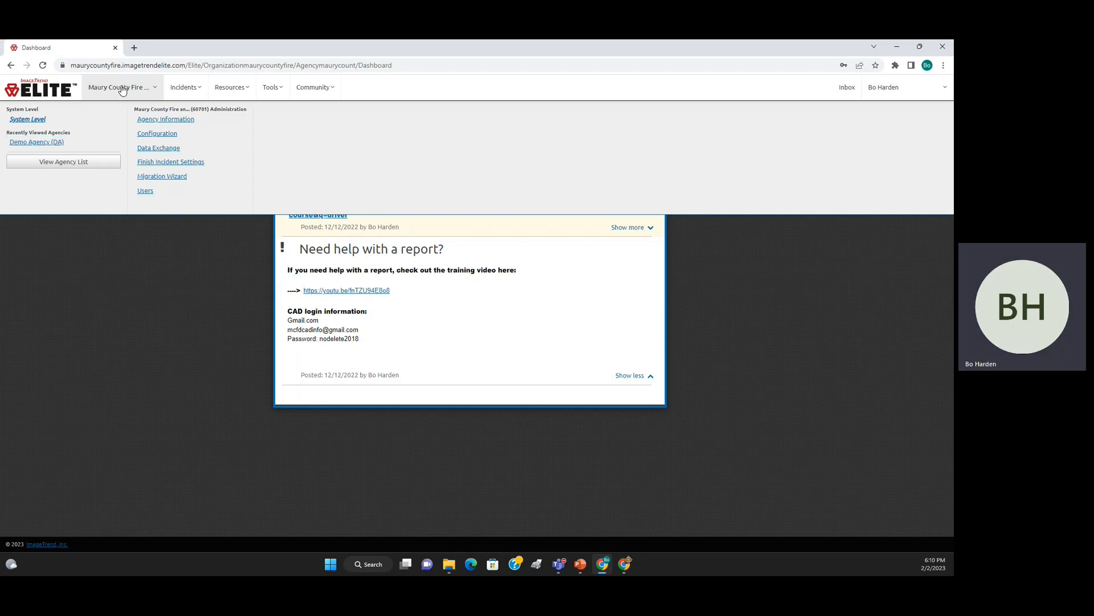
pyautogui.click(150, 92)
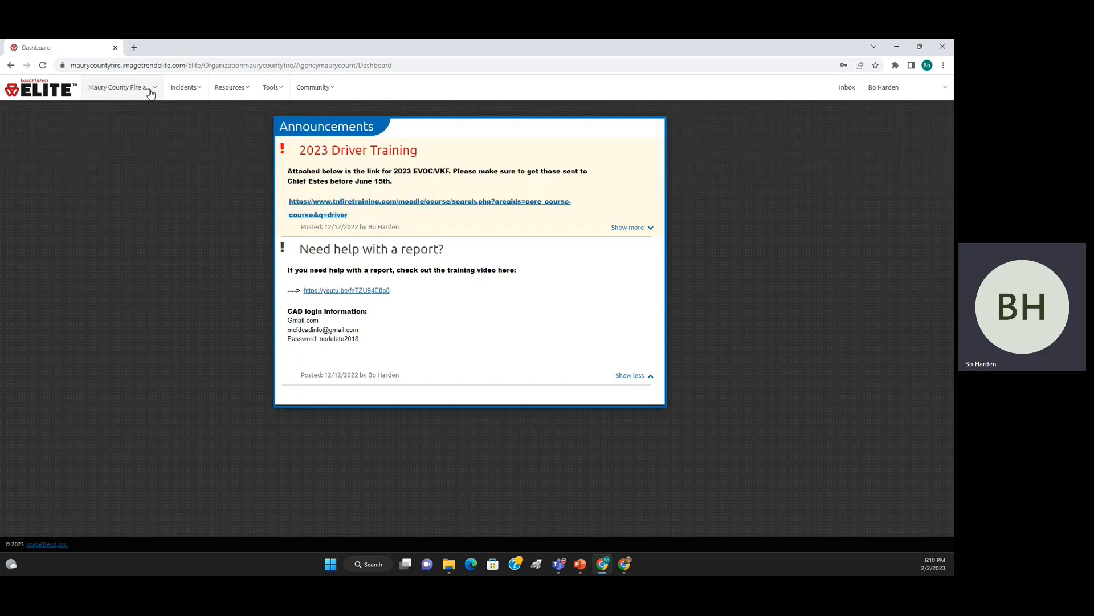
pyautogui.click(189, 90)
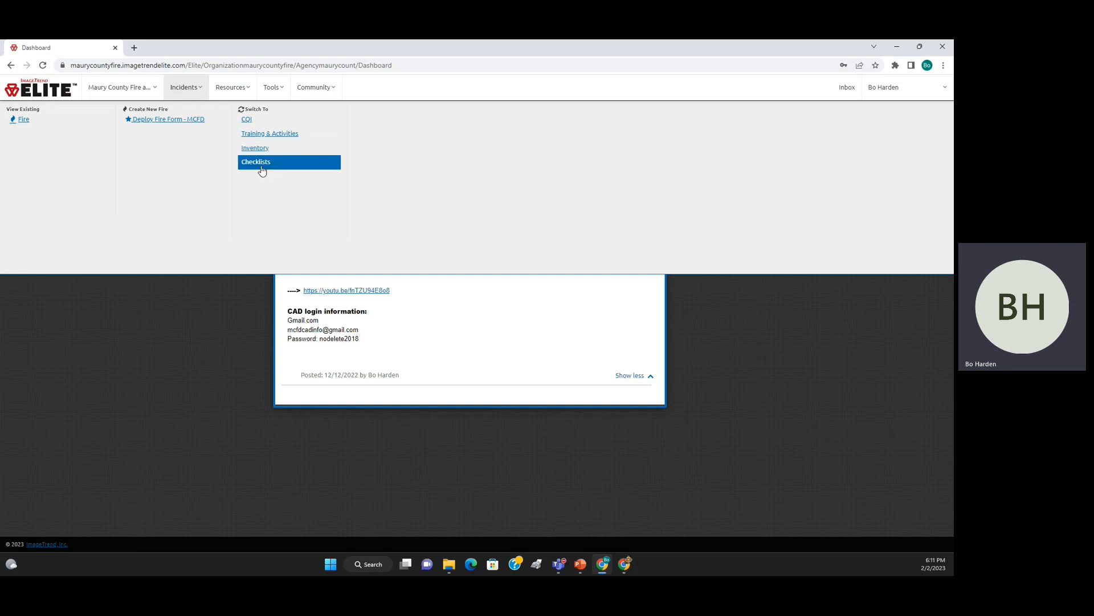
# Step: List all Fire incidents with no date range, then start a new Deploy Fire Form - MCFD report
pyautogui.click(24, 123)
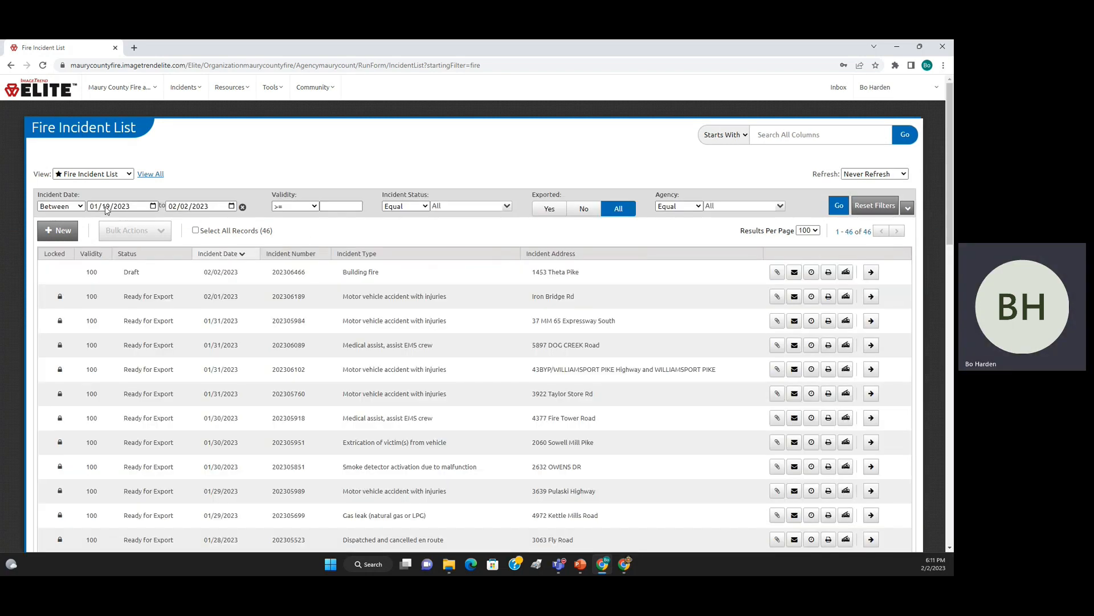
pyautogui.click(242, 208)
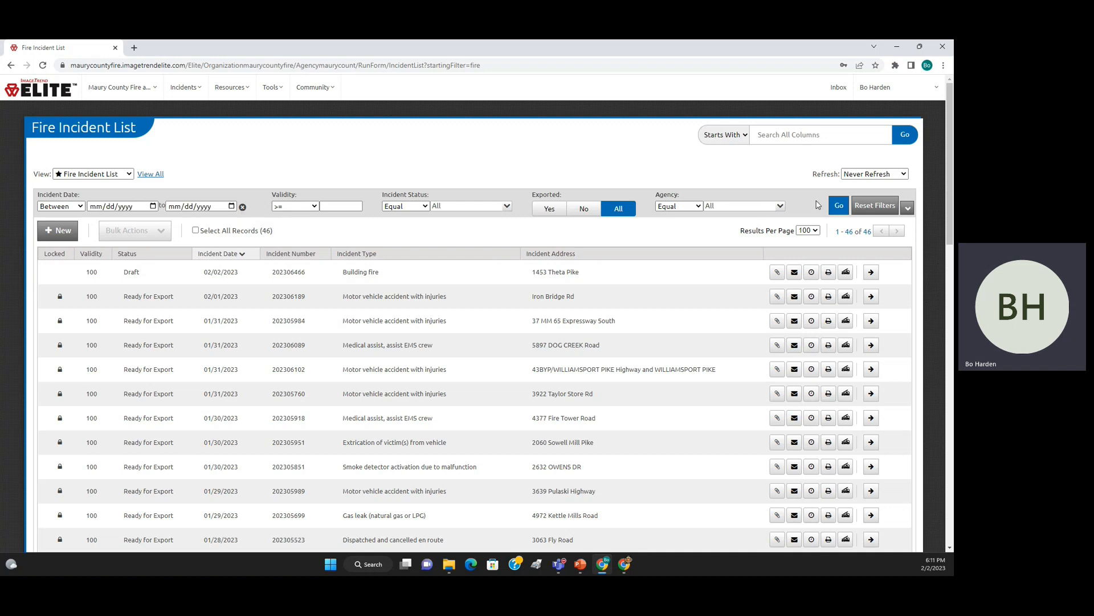
pyautogui.click(838, 206)
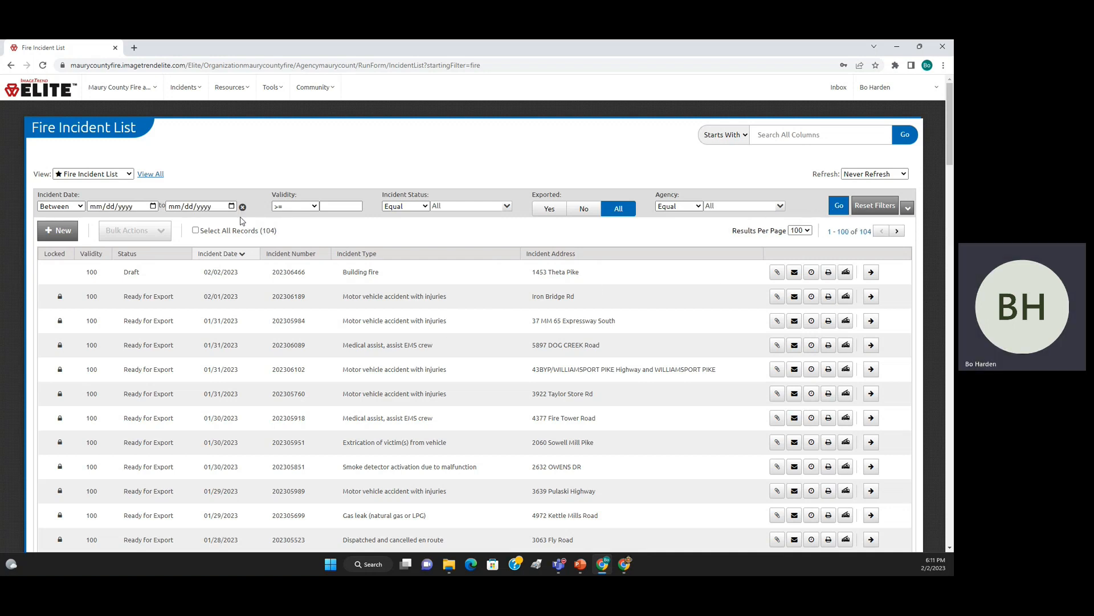
pyautogui.scroll(-10, 303, 334)
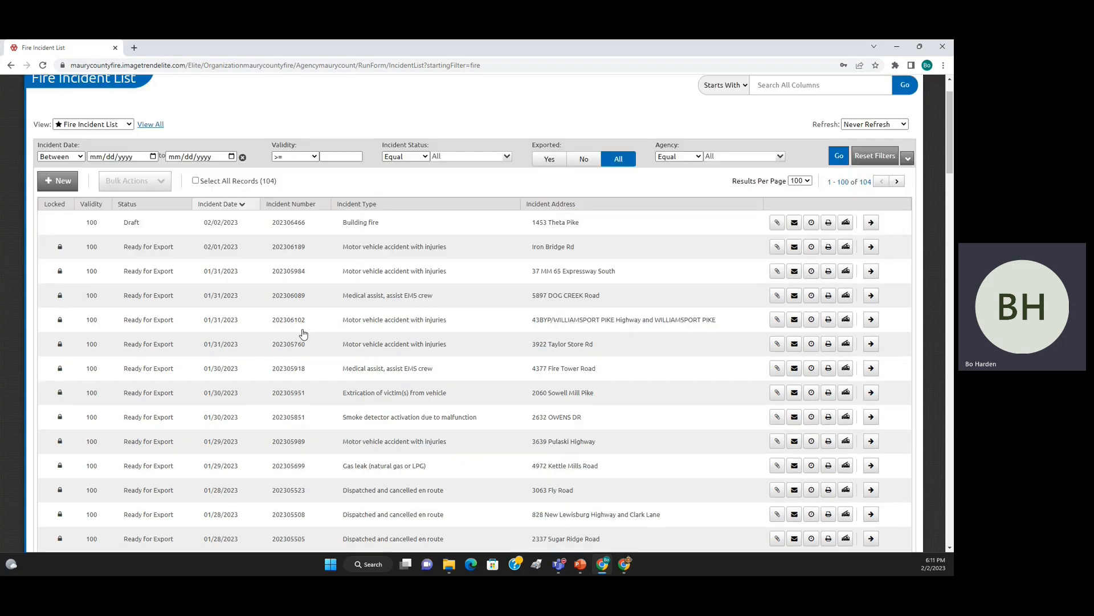
pyautogui.scroll(10, 304, 334)
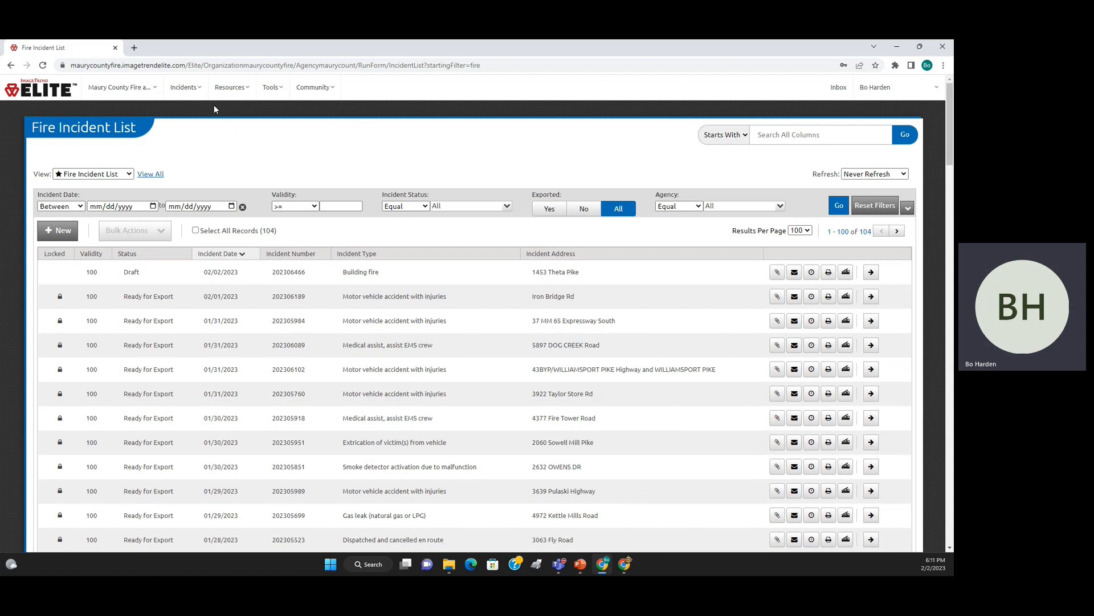
pyautogui.click(184, 87)
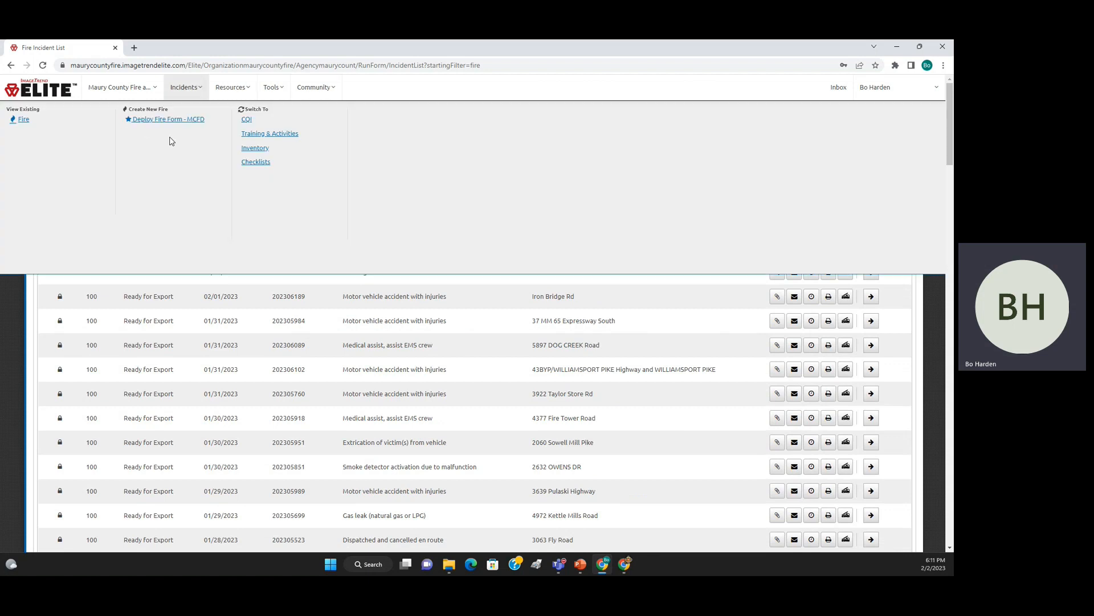
pyautogui.click(61, 235)
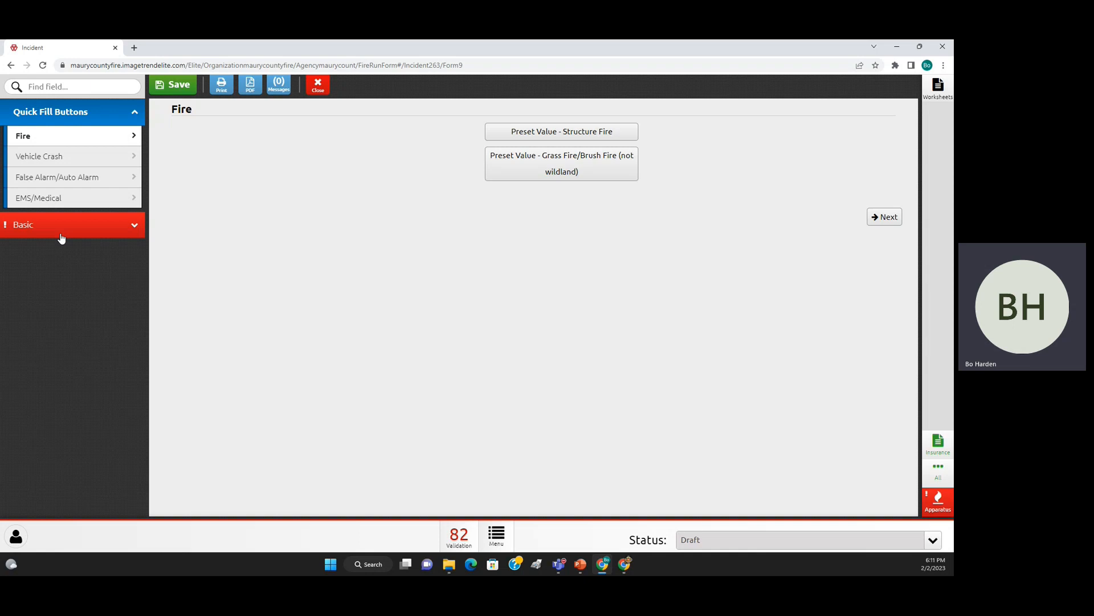
# Step: Collapse and re-expand the Quick Fill Buttons, then browse the False Alarm/Auto Alarm and Vehicle Crash presets
pyautogui.click(98, 120)
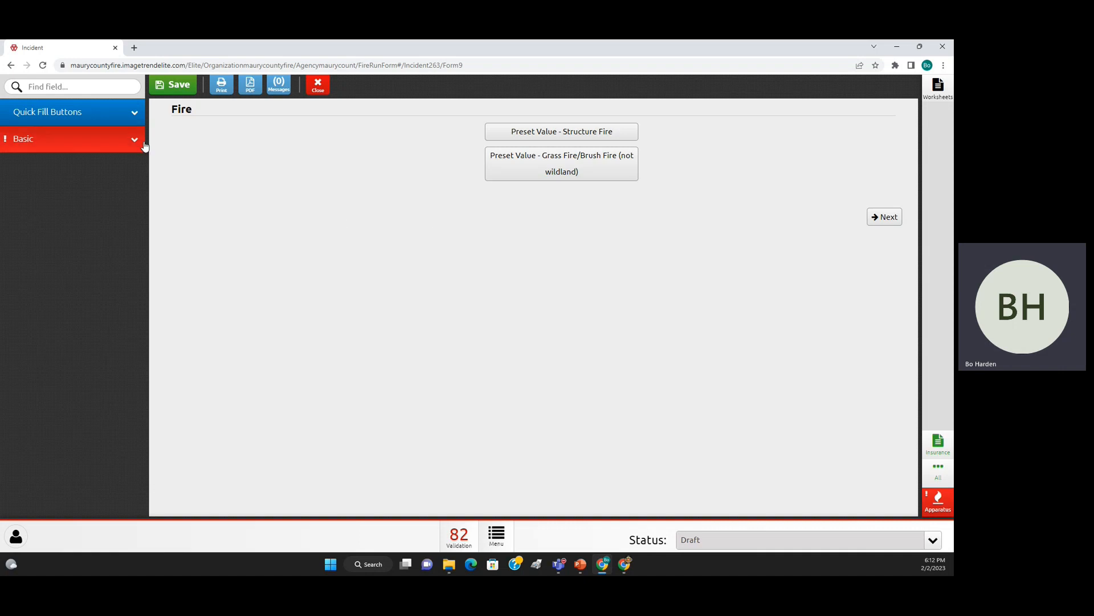
pyautogui.click(136, 121)
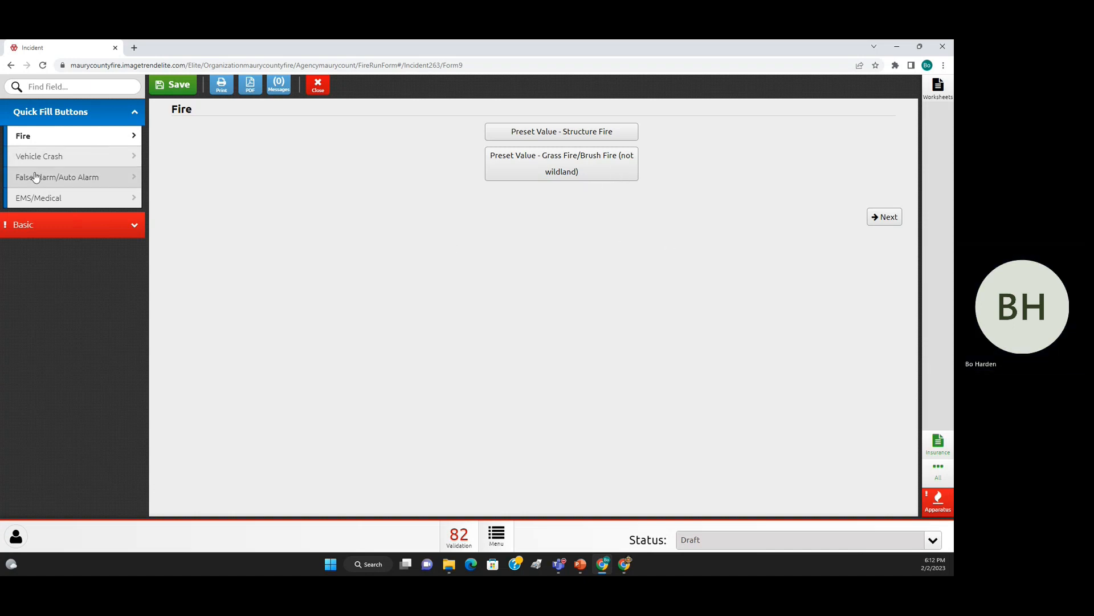
pyautogui.click(70, 180)
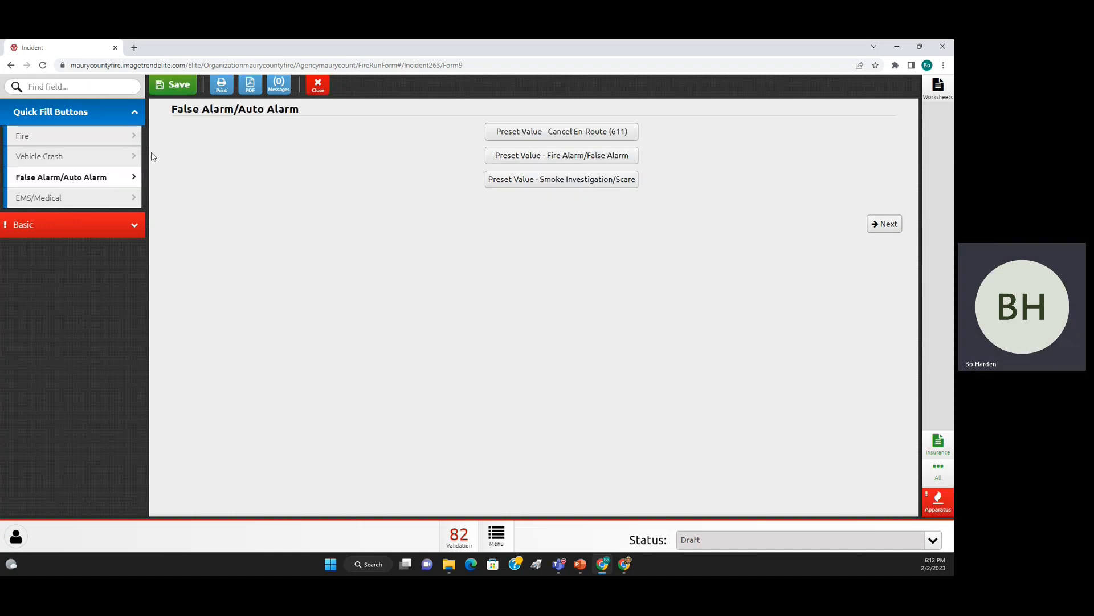
pyautogui.click(114, 156)
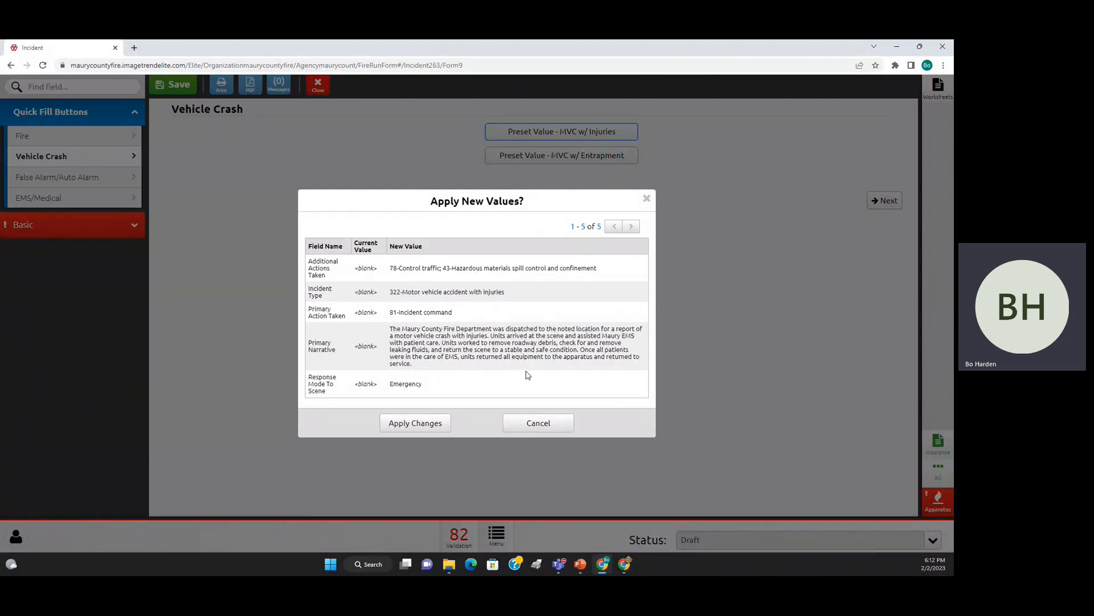
# Step: Apply the MVC w/ Injuries preset values and advance past the False Alarm and EMS/Medical quick-fill pages
pyautogui.click(416, 432)
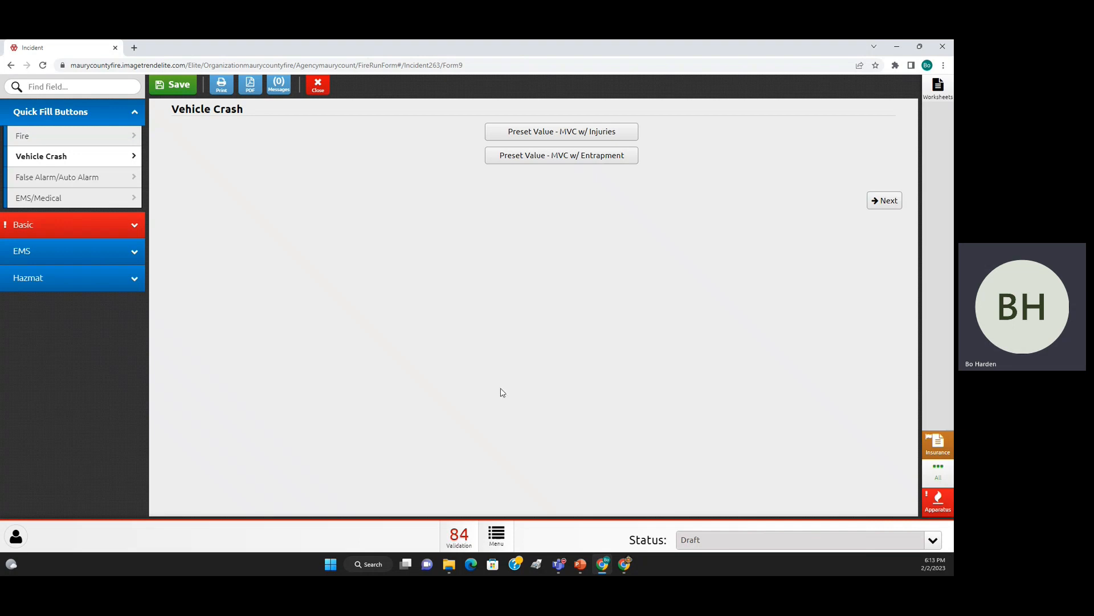
pyautogui.click(873, 203)
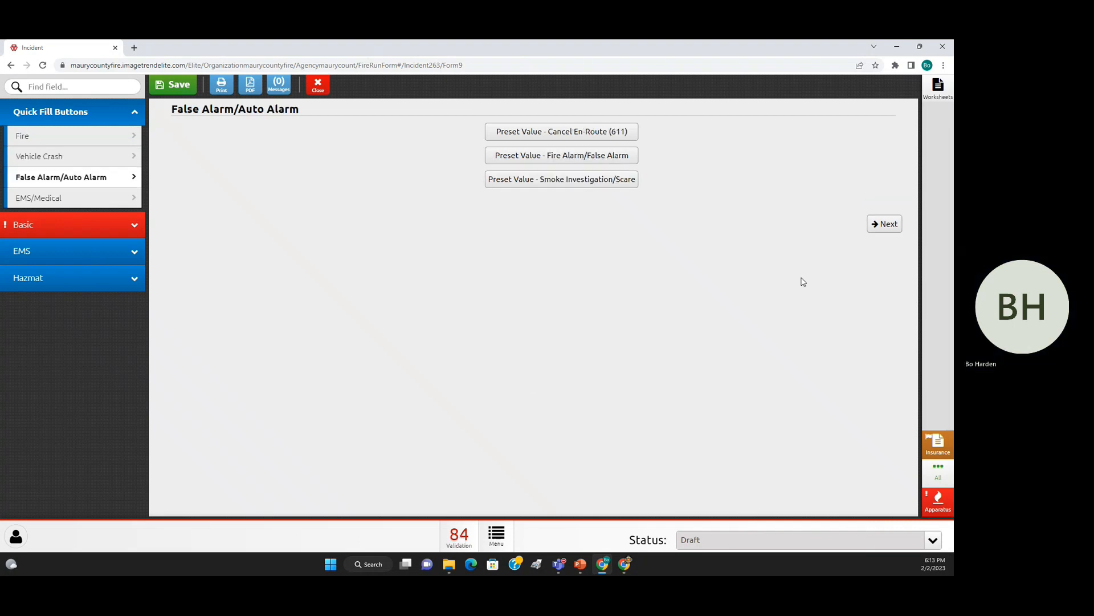
pyautogui.click(873, 225)
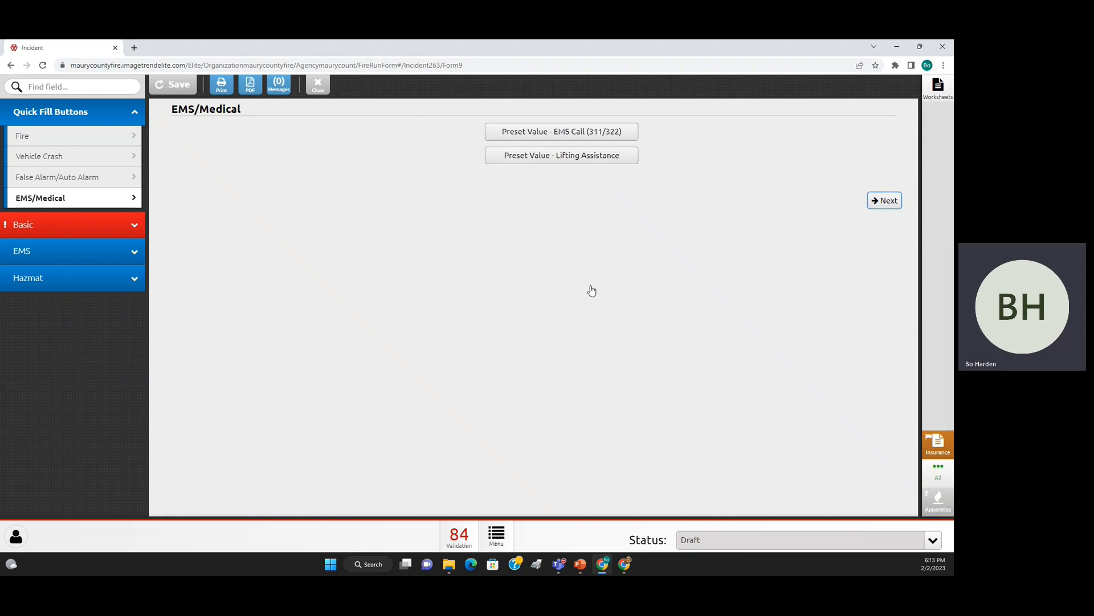
# Step: On the Details page, enter CFS number 2023 and incident date 02/02/2023
pyautogui.click(892, 202)
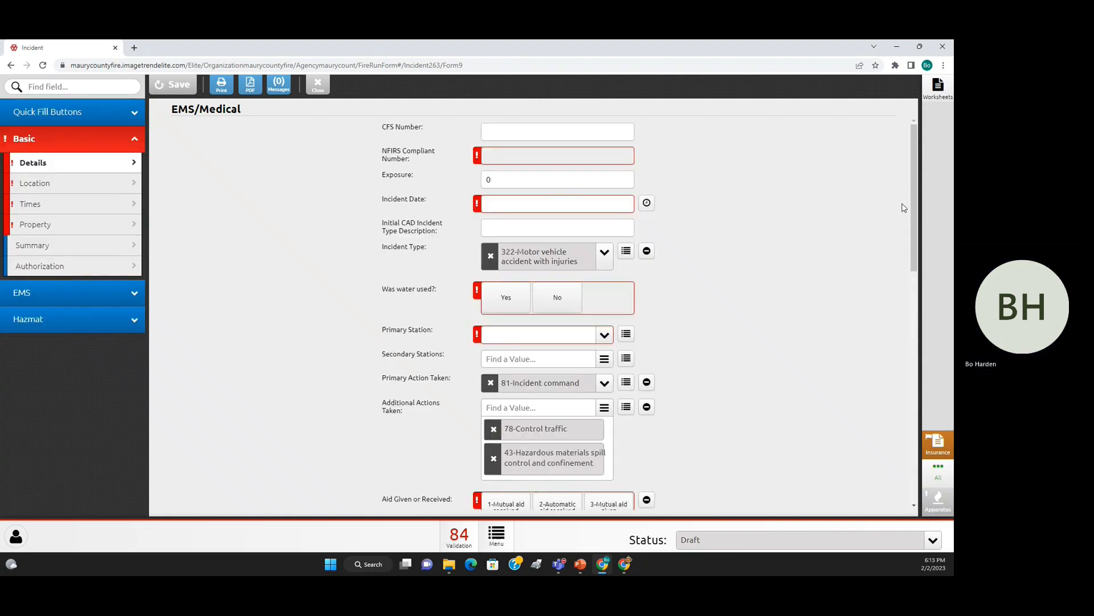
pyautogui.click(532, 131)
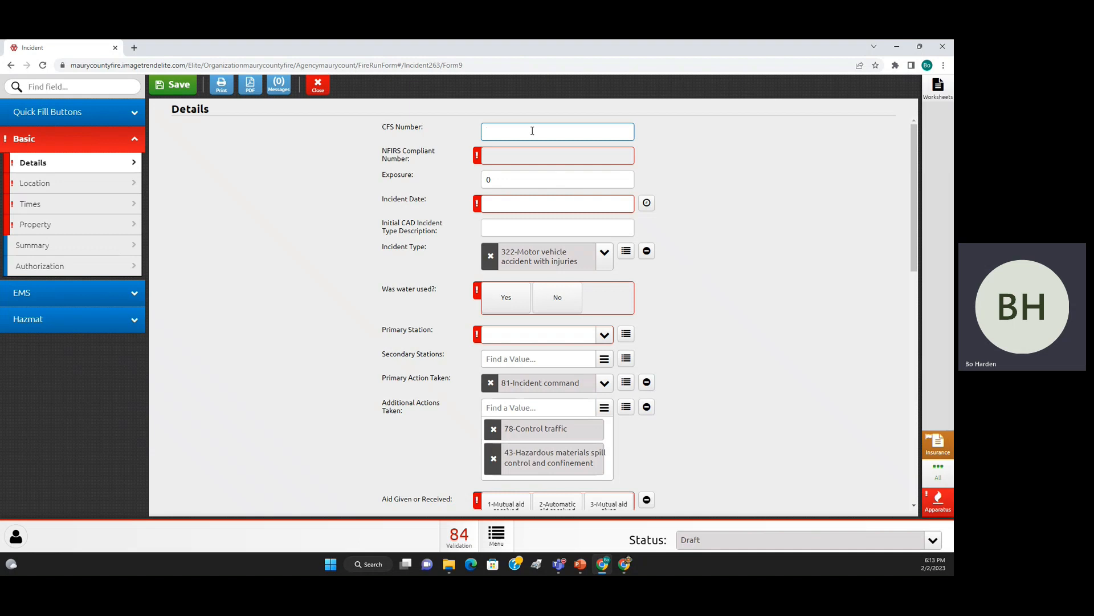
pyautogui.write('2023')
pyautogui.click(674, 154)
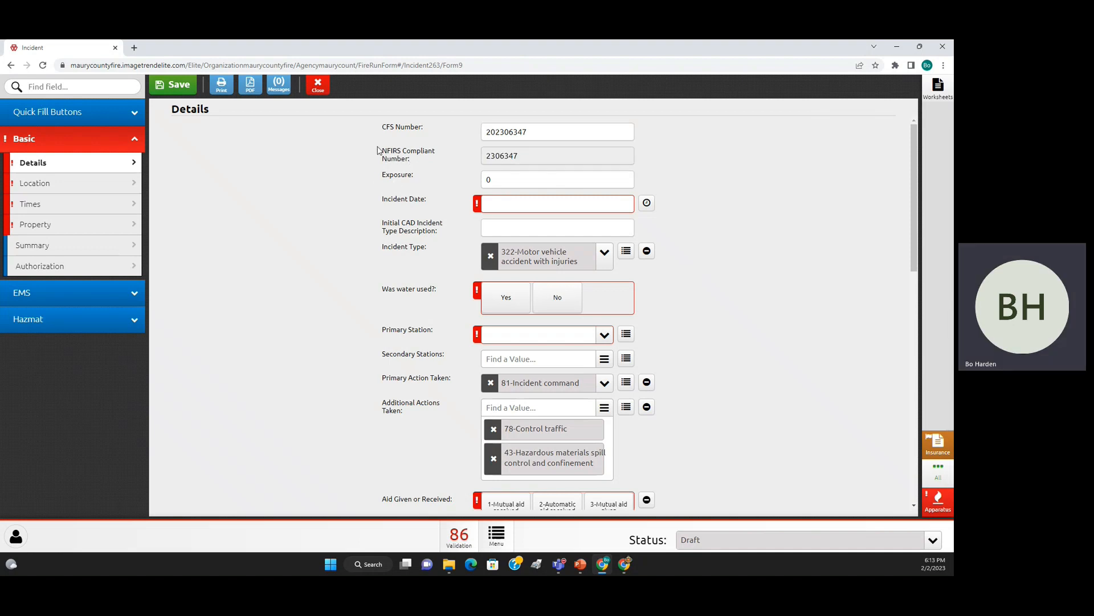
pyautogui.click(514, 202)
pyautogui.write('02/02/2023')
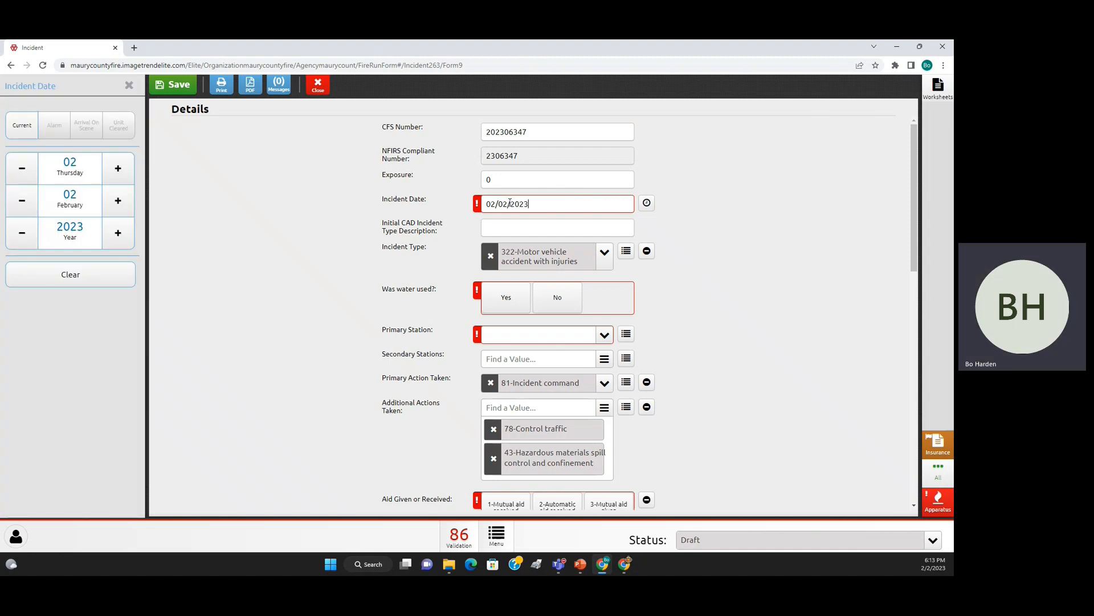
pyautogui.click(812, 266)
# Step: Mark water as used, leaving Hydrant Location and Estimated Gallons Used at 0
pyautogui.scroll(-1, 708, 176)
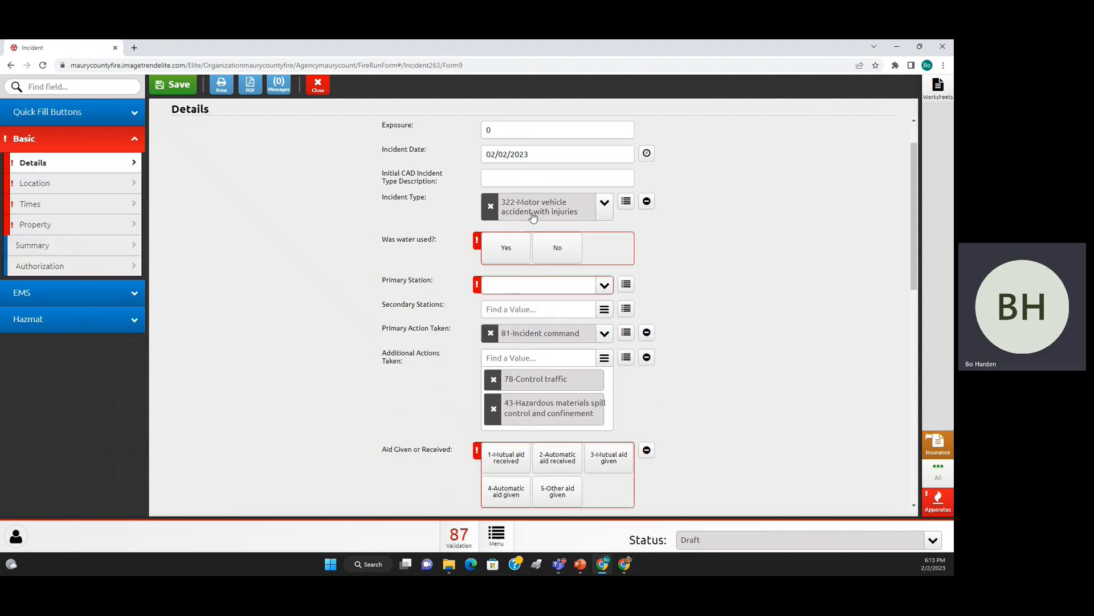
pyautogui.scroll(-1, 576, 262)
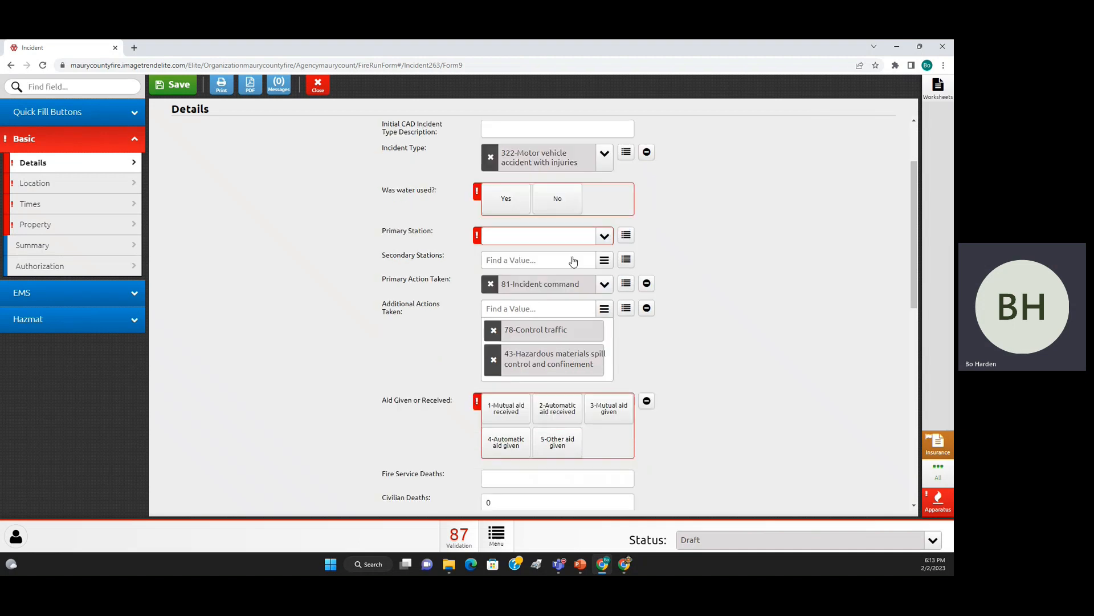
pyautogui.click(563, 209)
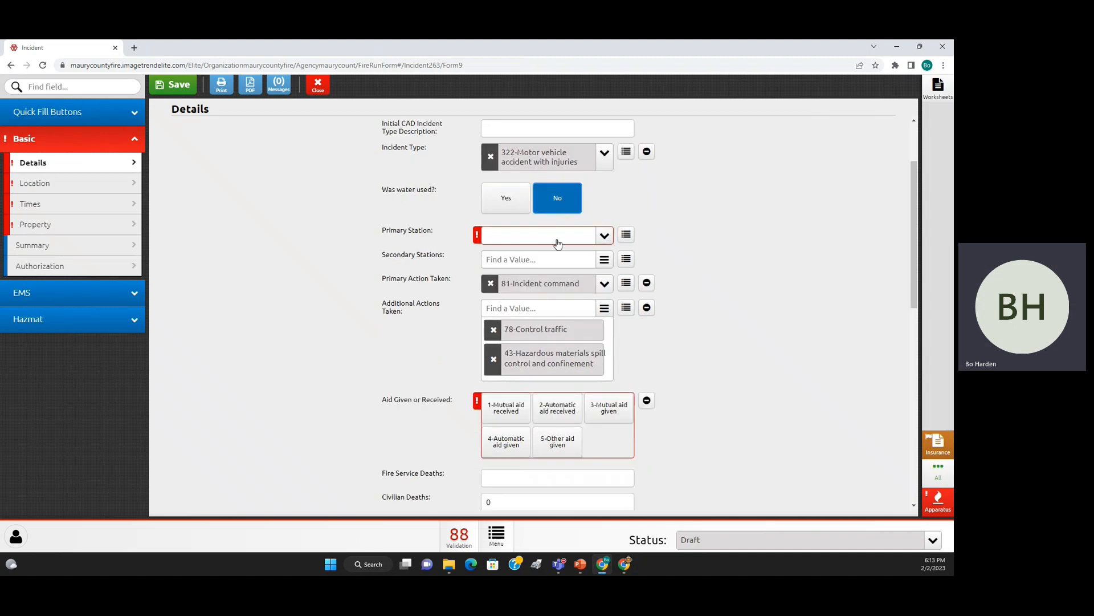
pyautogui.click(513, 211)
pyautogui.click(500, 236)
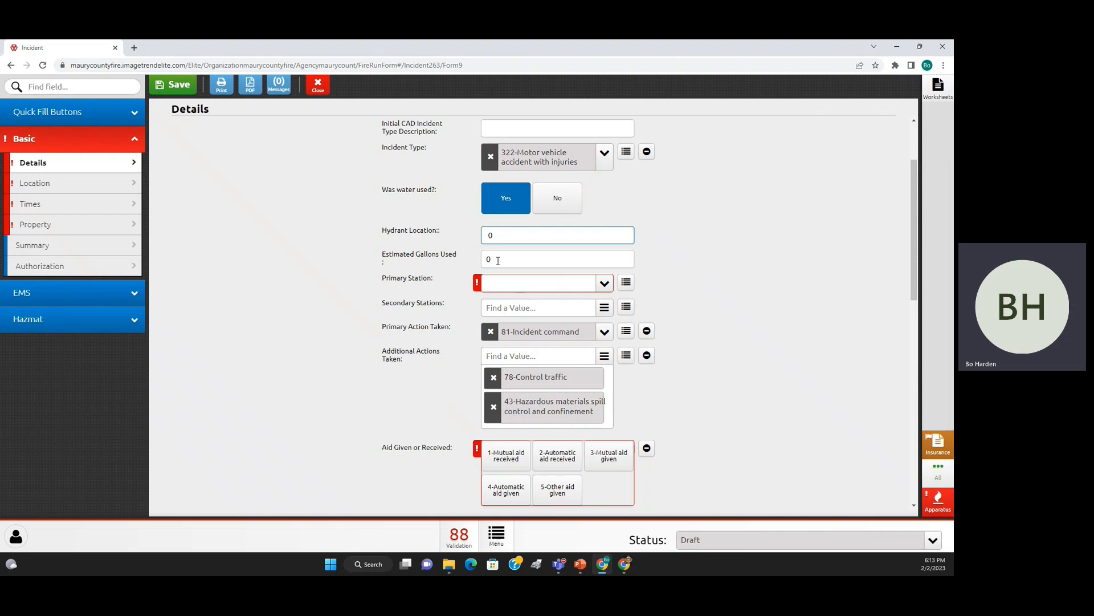
pyautogui.click(506, 260)
pyautogui.click(517, 236)
pyautogui.click(686, 301)
pyautogui.scroll(-2, 676, 299)
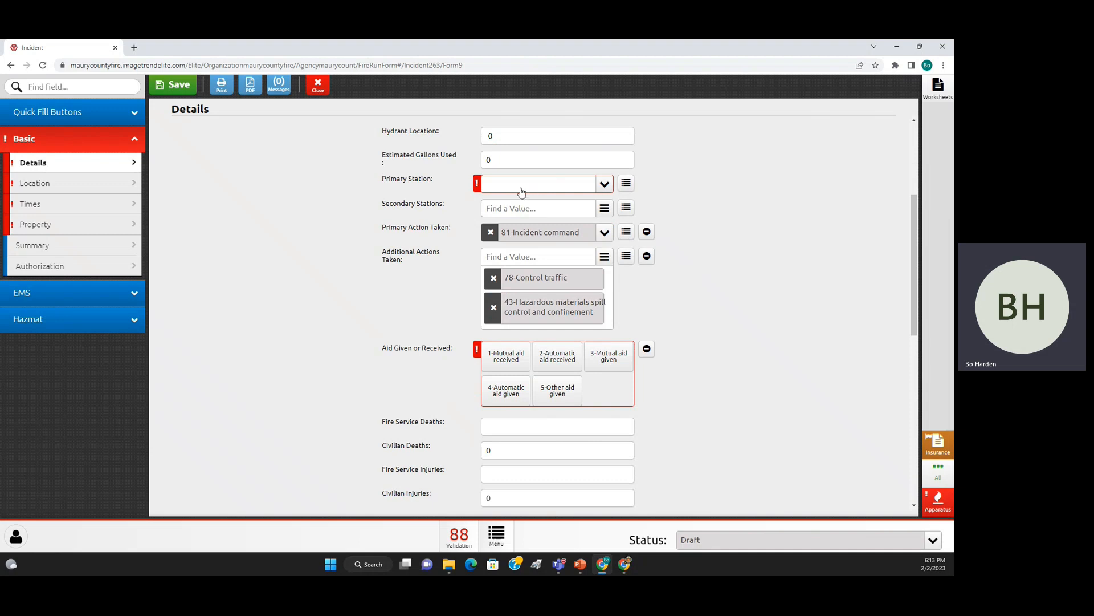
# Step: Set Hampshire (Station 5) as primary station, Aid to None, and a single alarm
pyautogui.click(604, 186)
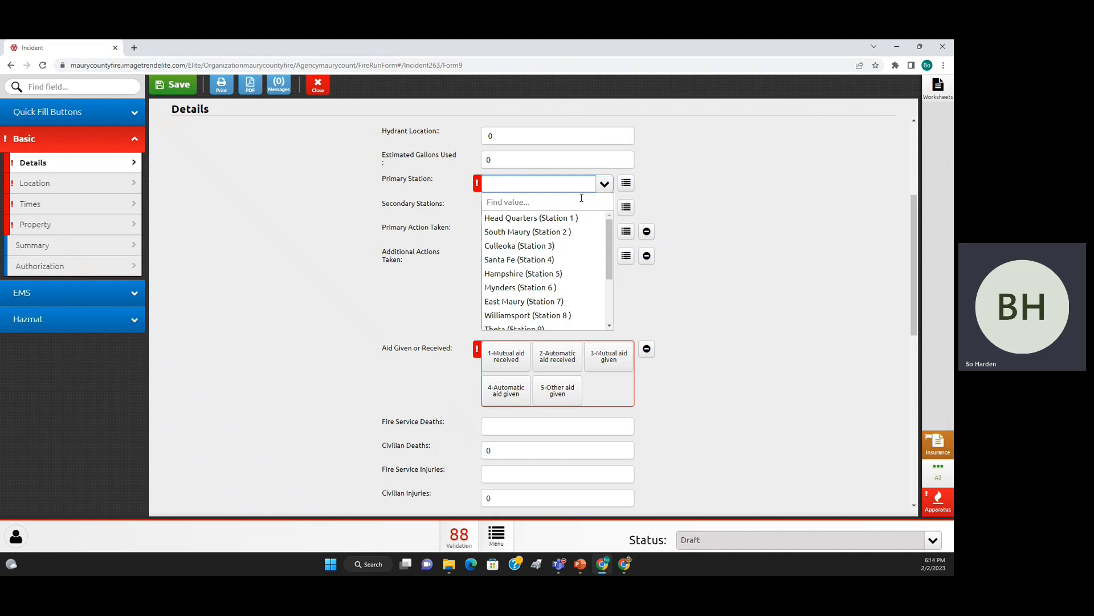
pyautogui.write('5')
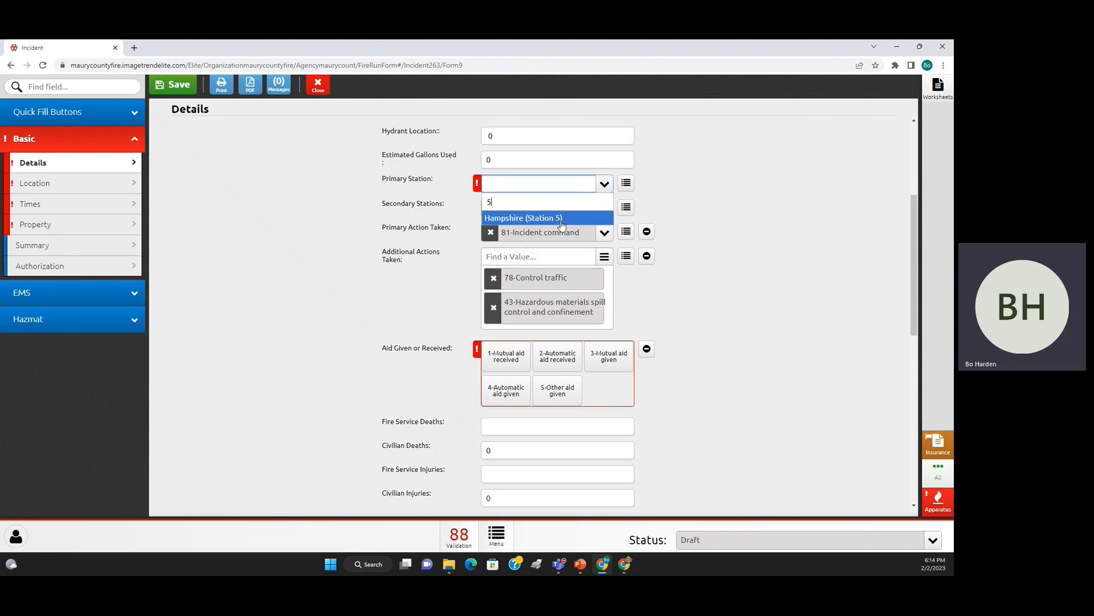
pyautogui.press('Return')
pyautogui.scroll(-2, 732, 243)
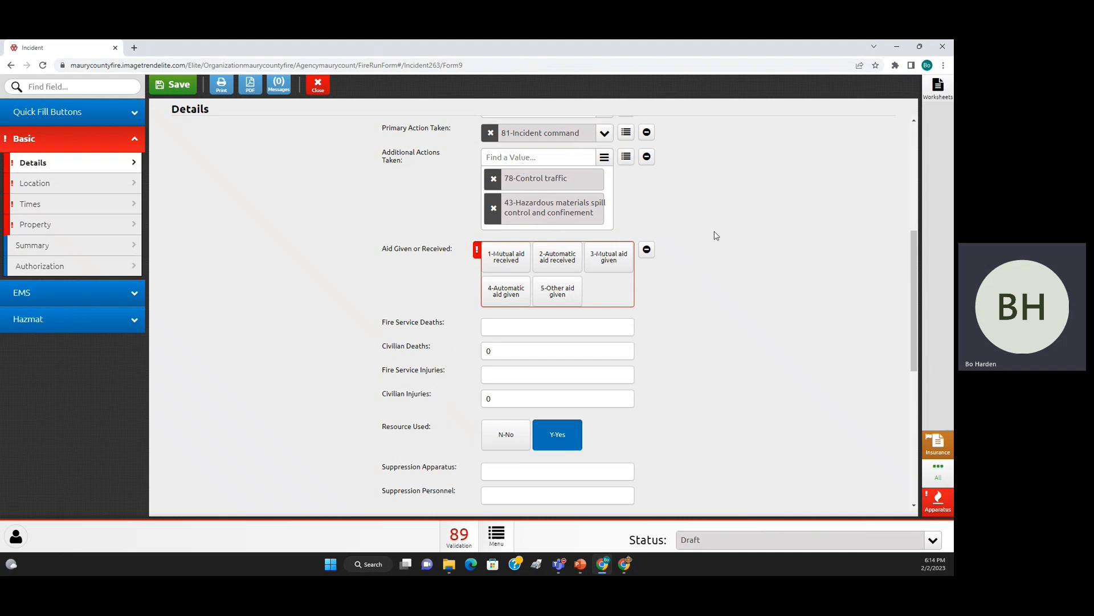
pyautogui.scroll(-2, 711, 223)
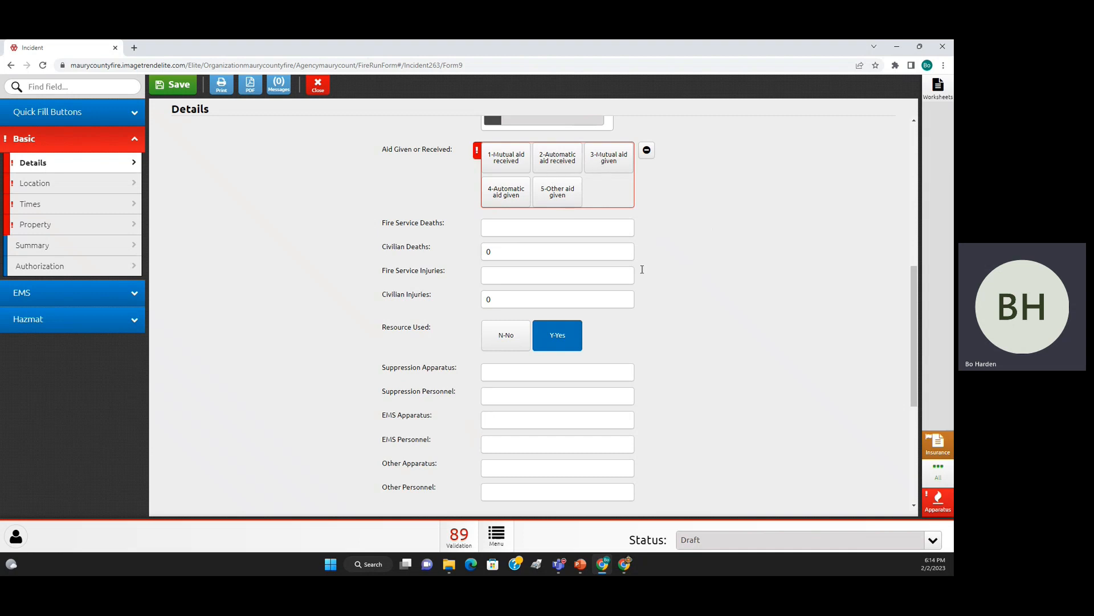
pyautogui.click(647, 150)
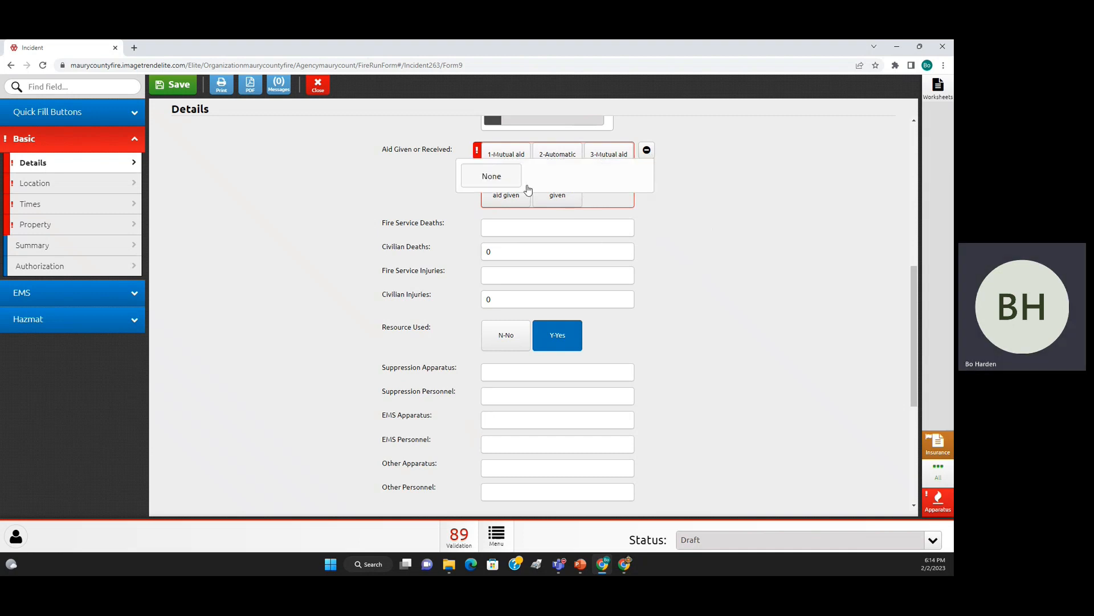
pyautogui.scroll(-1, 564, 263)
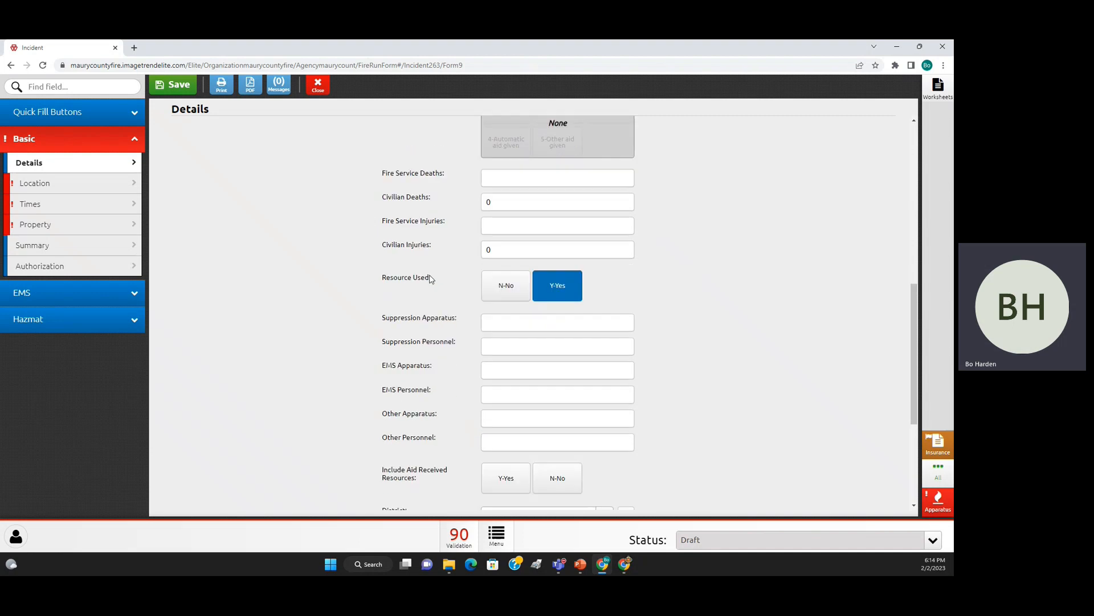
pyautogui.scroll(-4, 434, 285)
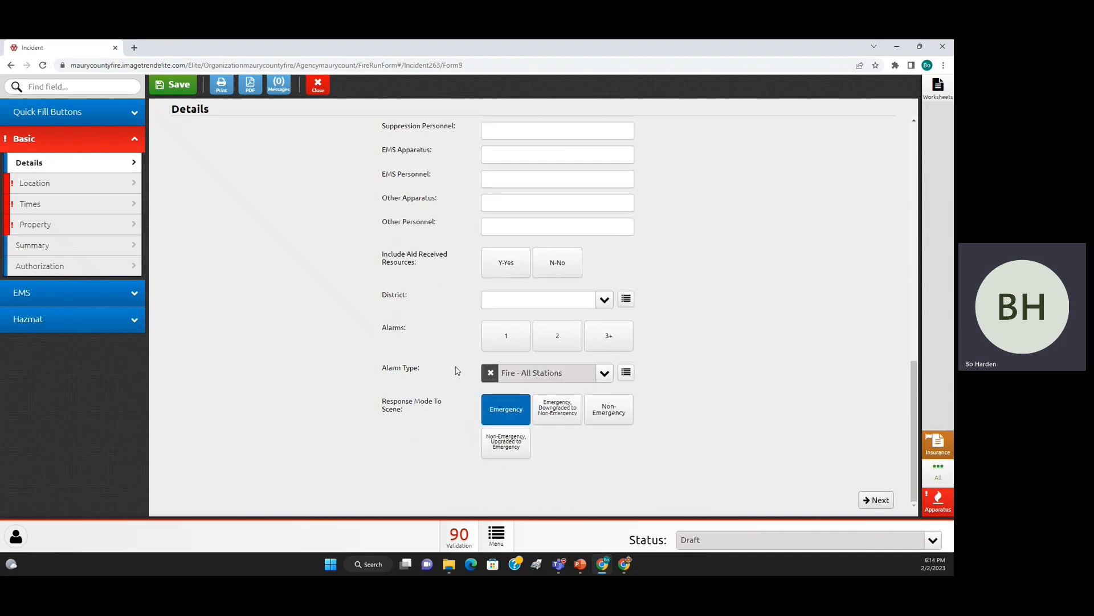
pyautogui.click(516, 342)
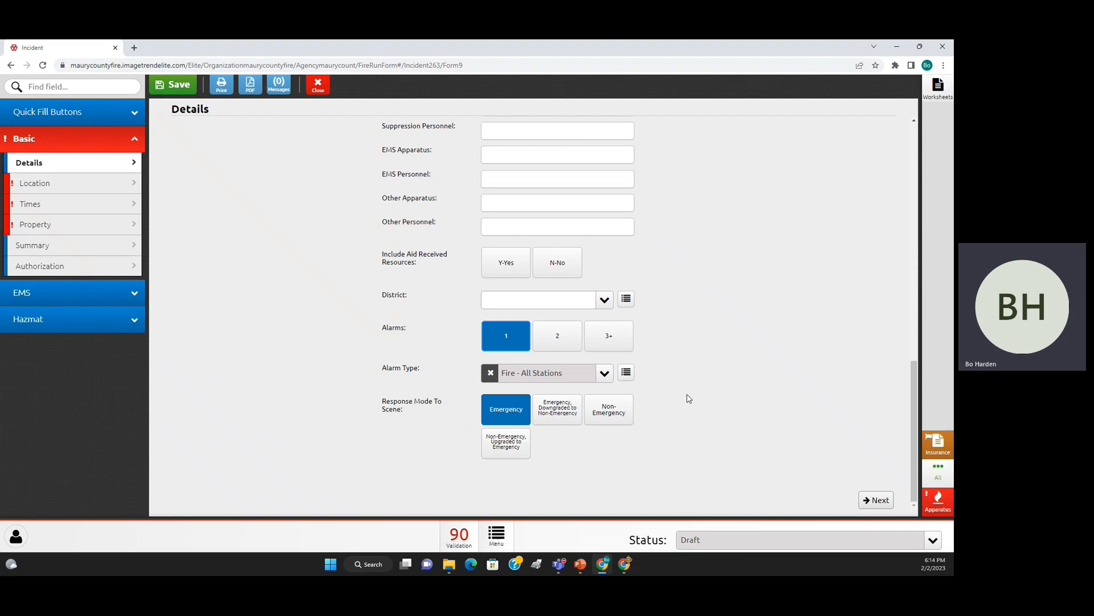
pyautogui.click(880, 501)
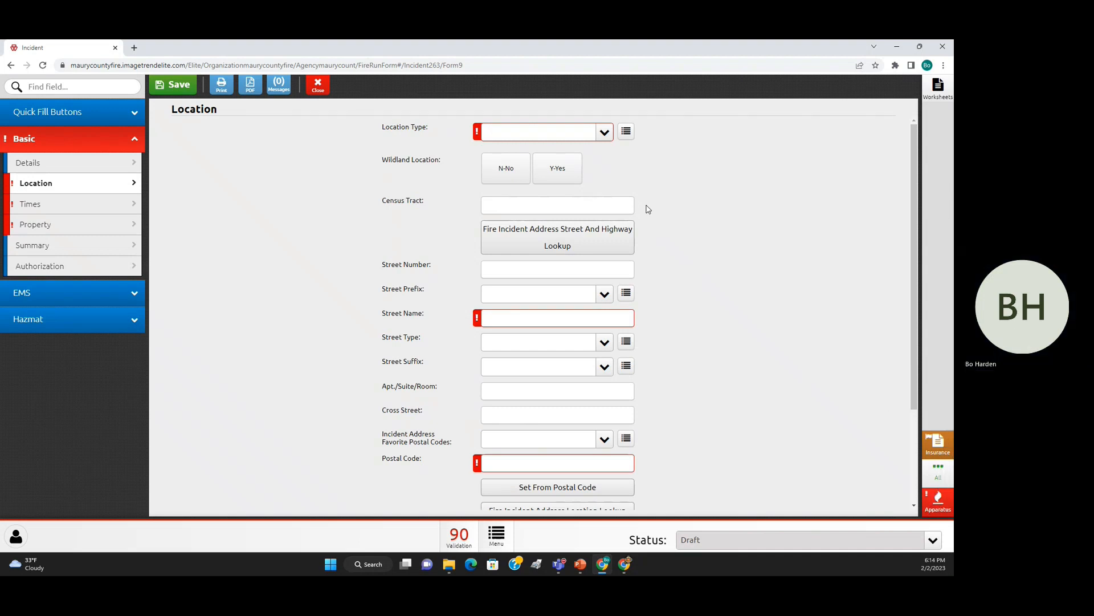
pyautogui.click(516, 135)
pyautogui.click(519, 164)
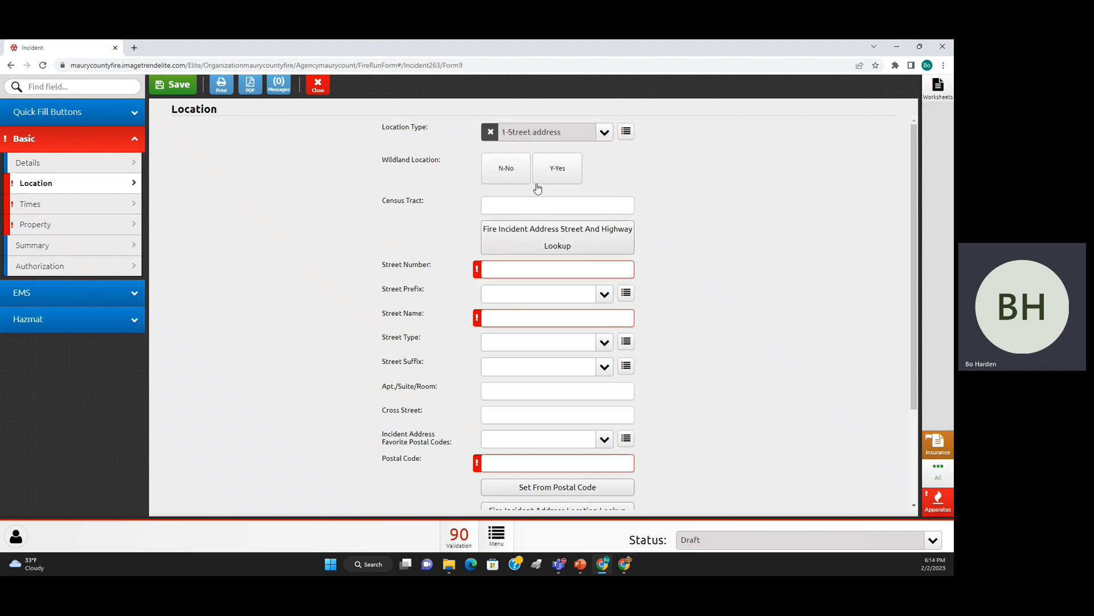
pyautogui.click(545, 265)
pyautogui.press('Tab')
pyautogui.press('Tab')
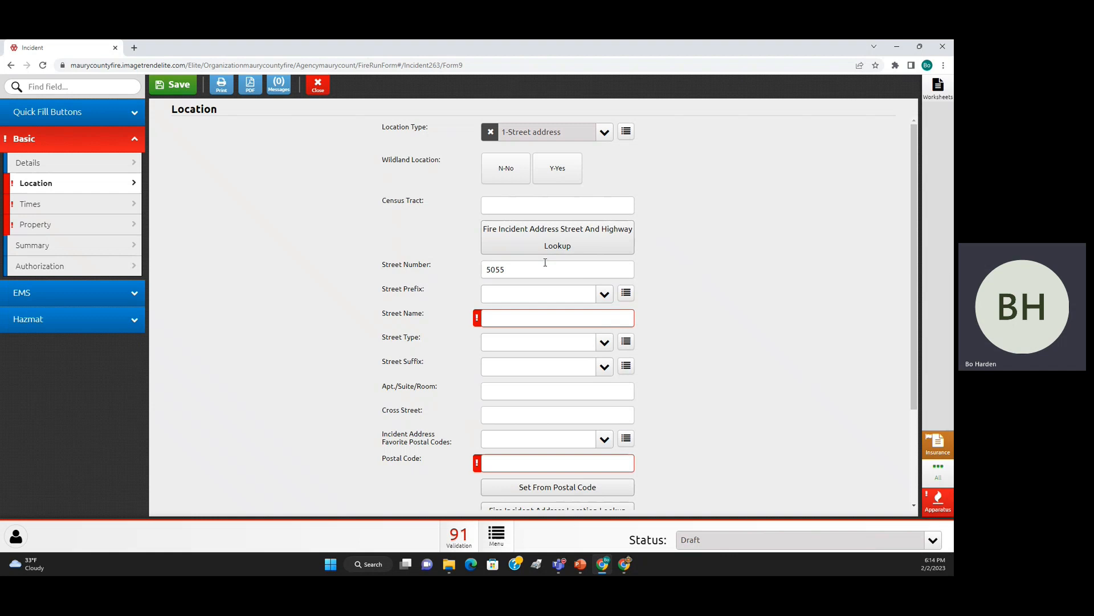
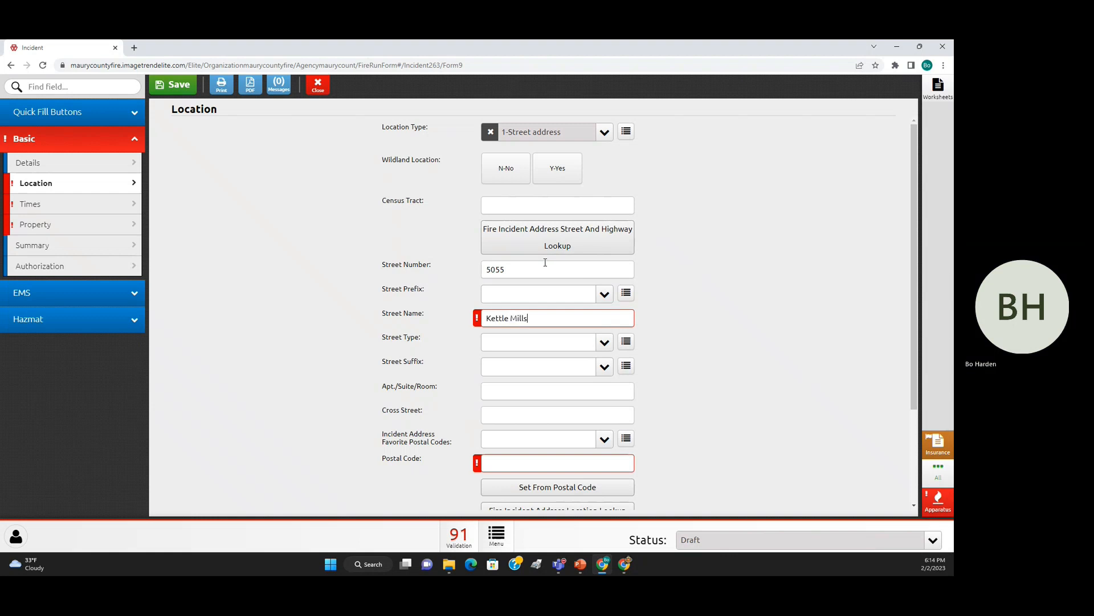
pyautogui.press('Tab')
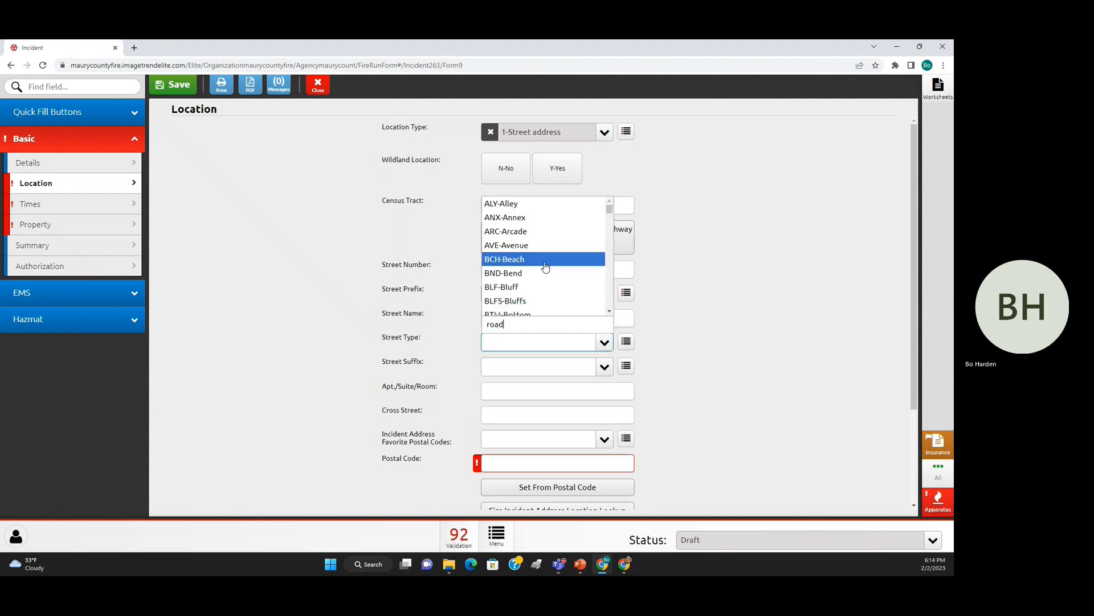
pyautogui.click(546, 294)
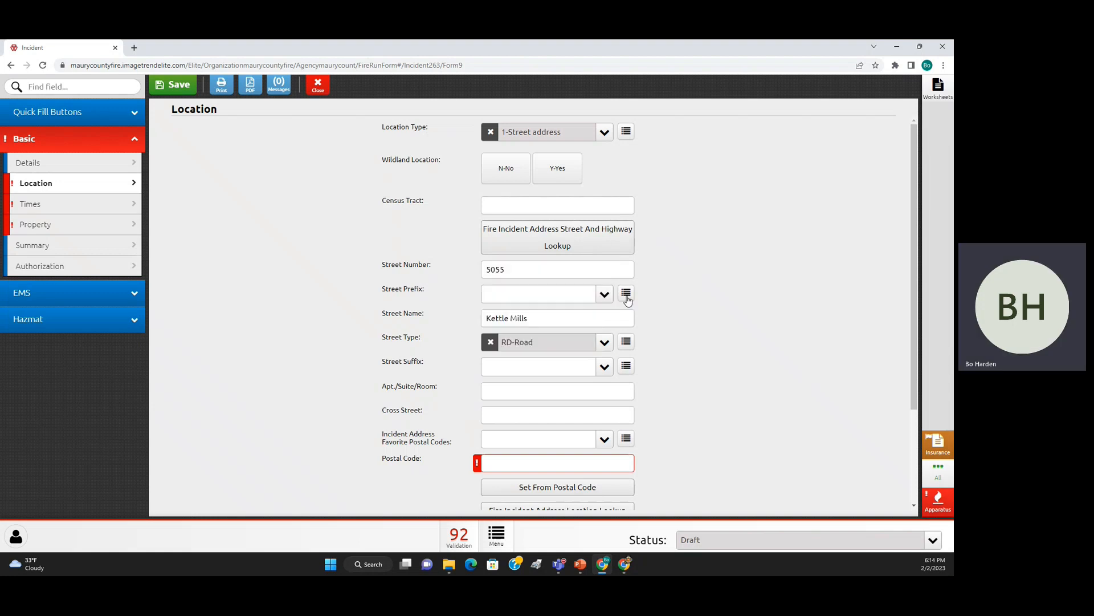
# Step: Set postal code 38401 using the Columbia, Maury, TN favorite, then begin the Times page
pyautogui.scroll(-3, 681, 279)
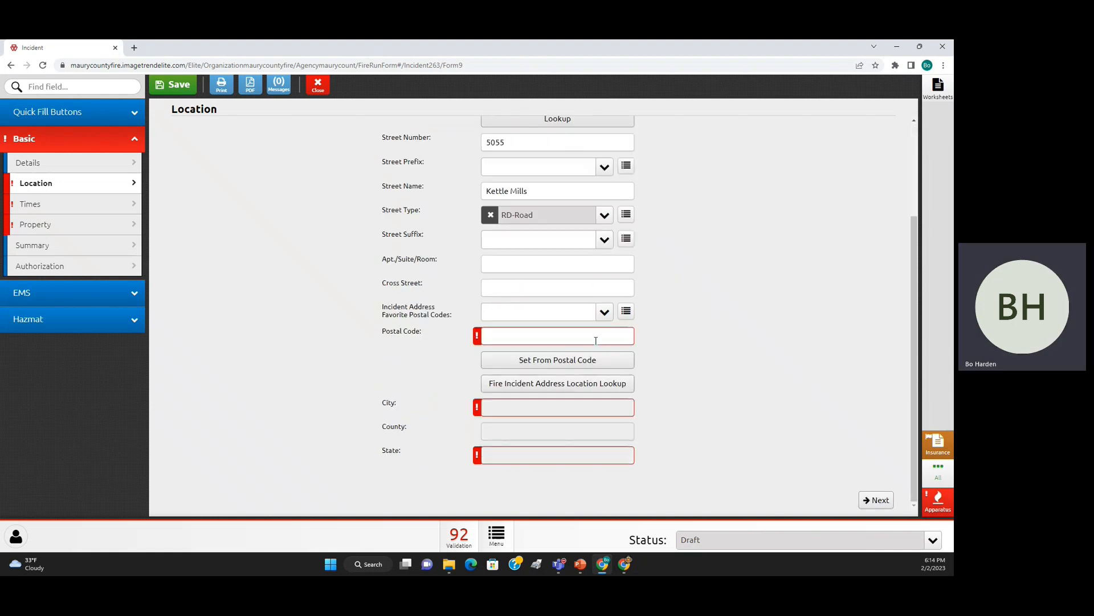
pyautogui.click(558, 336)
pyautogui.write('3')
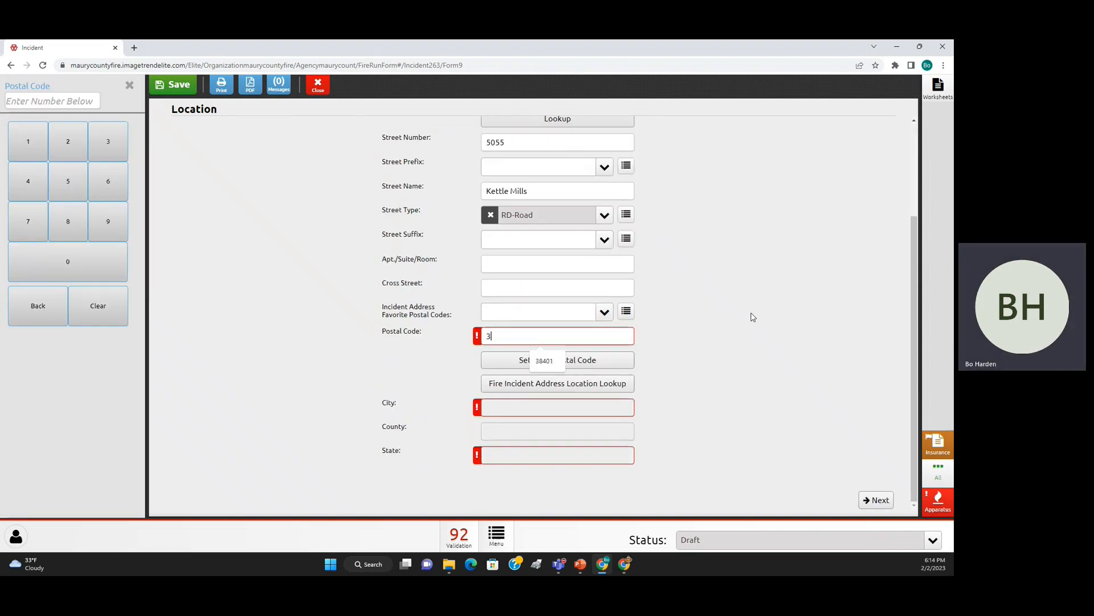
pyautogui.write('8401')
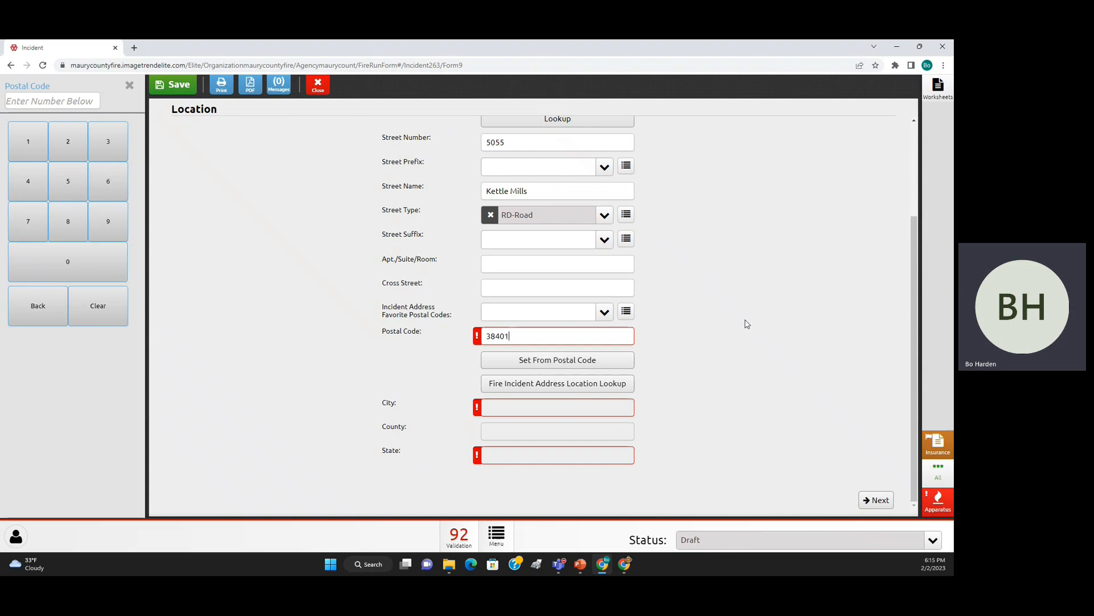
pyautogui.click(626, 311)
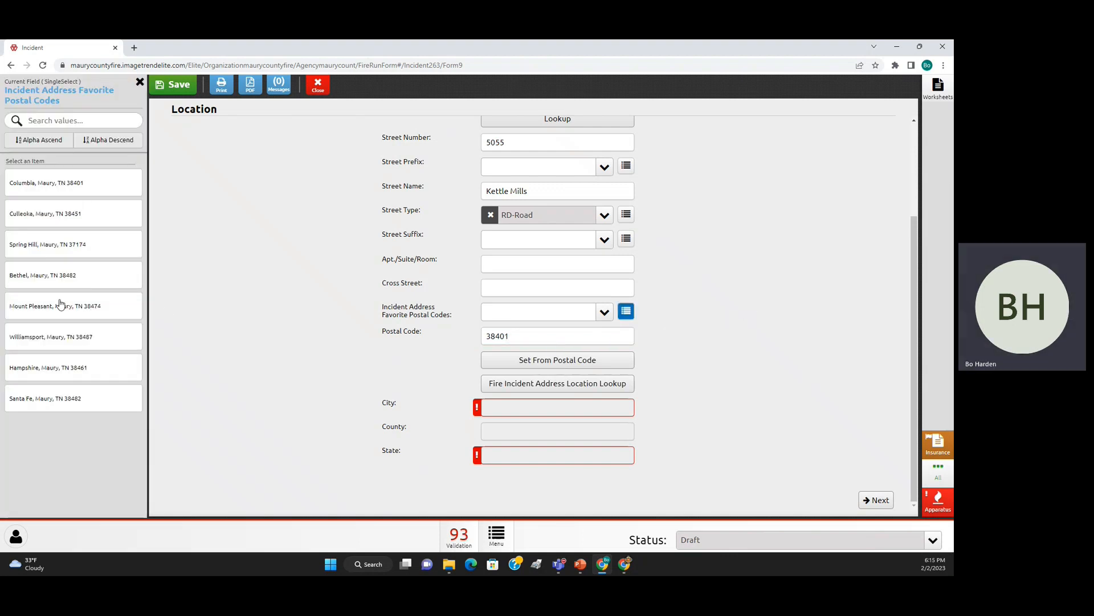
pyautogui.click(69, 193)
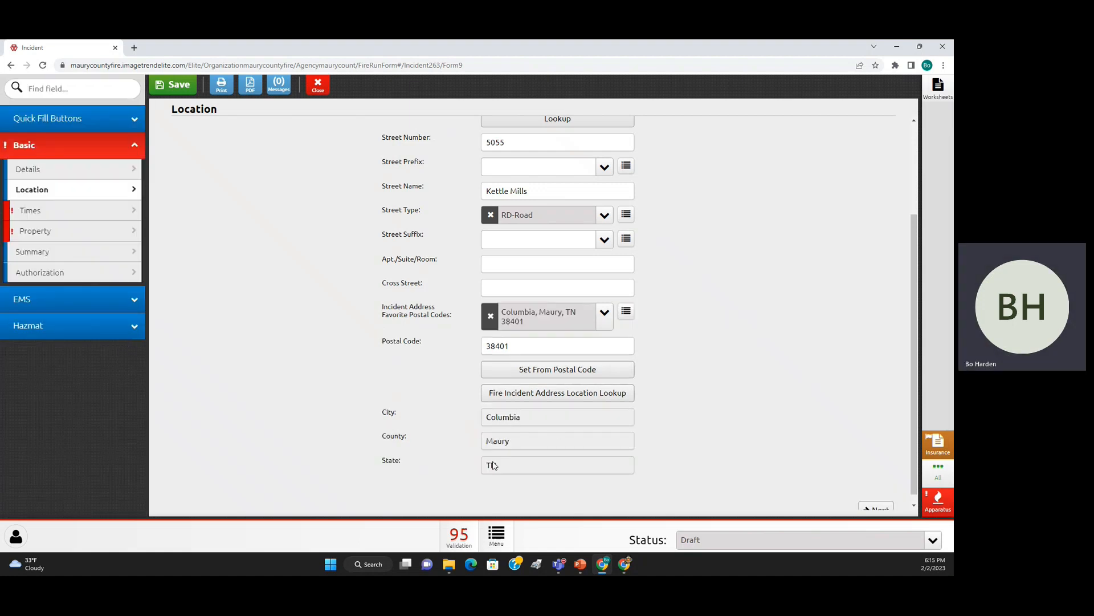
pyautogui.scroll(-1, 914, 497)
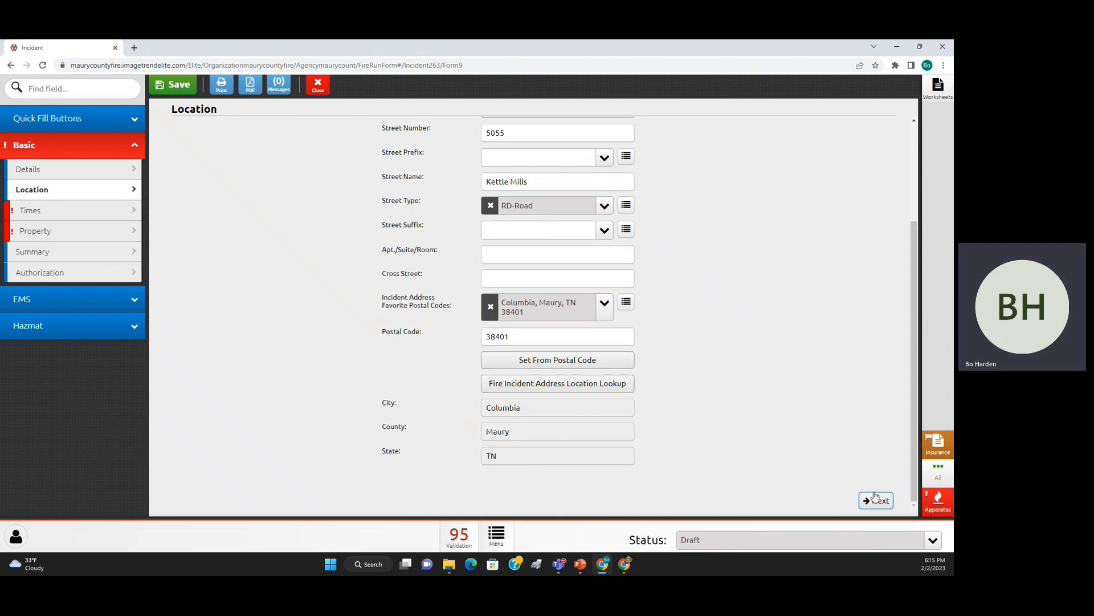
pyautogui.click(876, 500)
pyautogui.click(541, 157)
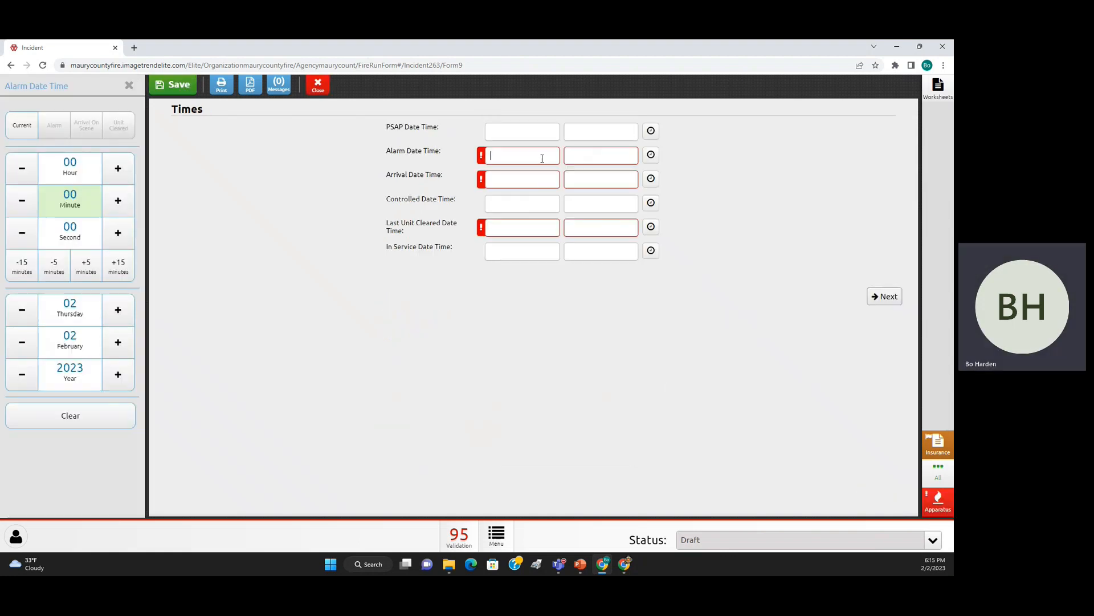
# Step: Set the alarm time to 02/02/2023 05:36:14, correcting the mistyped date
pyautogui.write('02/02/023')
pyautogui.click(619, 159)
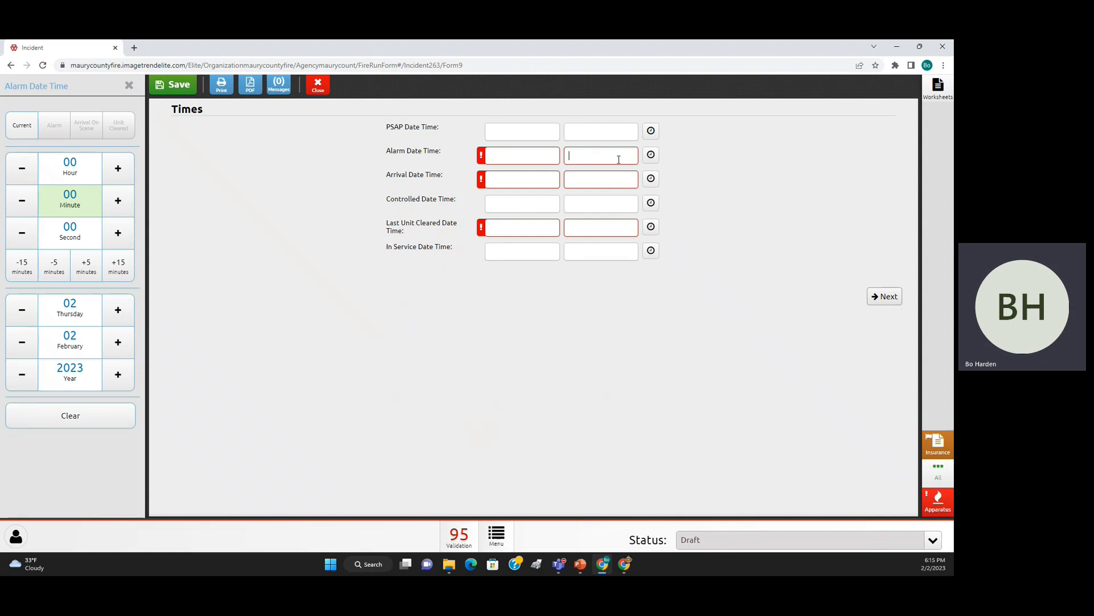
pyautogui.click(547, 160)
pyautogui.write('02/02/2023')
pyautogui.click(581, 158)
pyautogui.press('BackSpace')
pyautogui.press('BackSpace')
pyautogui.press('BackSpace')
pyautogui.press('BackSpace')
pyautogui.press('BackSpace')
pyautogui.press('BackSpace')
pyautogui.press('BackSpace')
pyautogui.write('05:36:14')
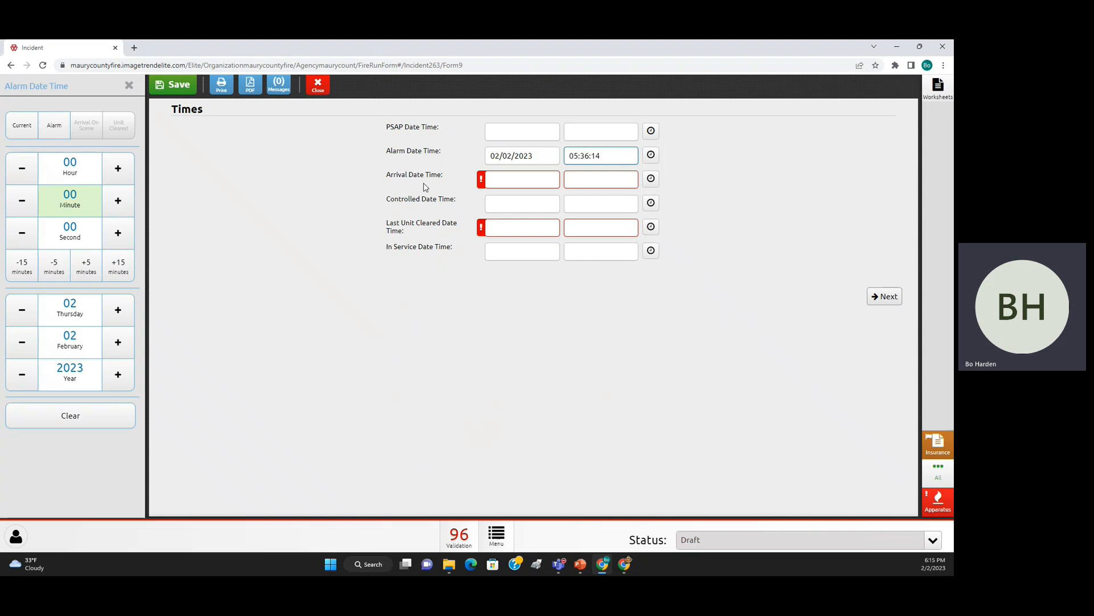
# Step: Set the arrival time to 02/02/23 06:30:15
pyautogui.click(506, 178)
pyautogui.write('02/02/23')
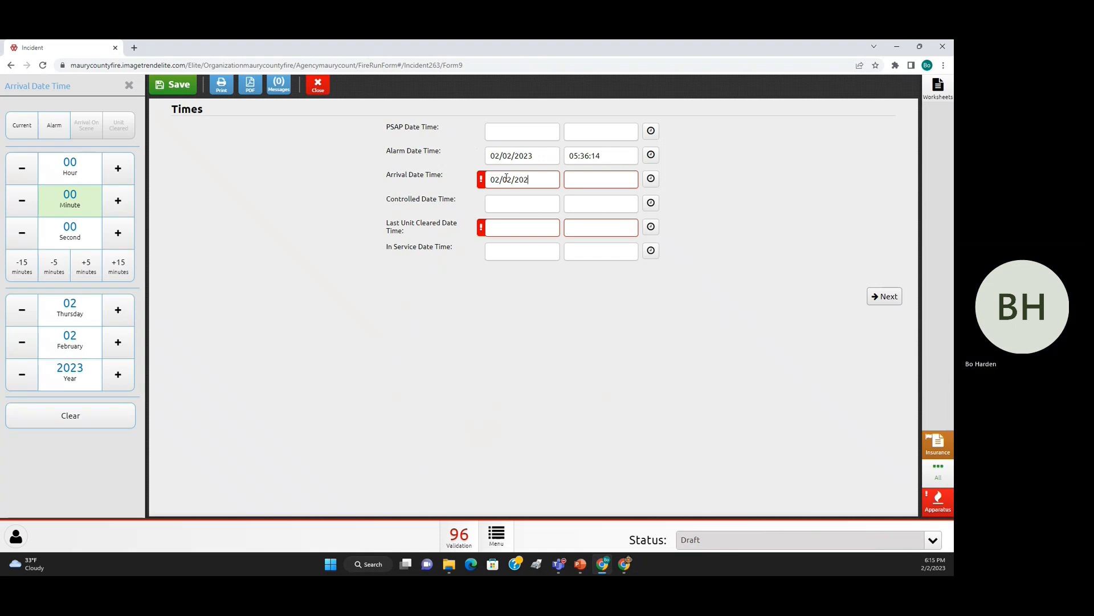
pyautogui.click(588, 179)
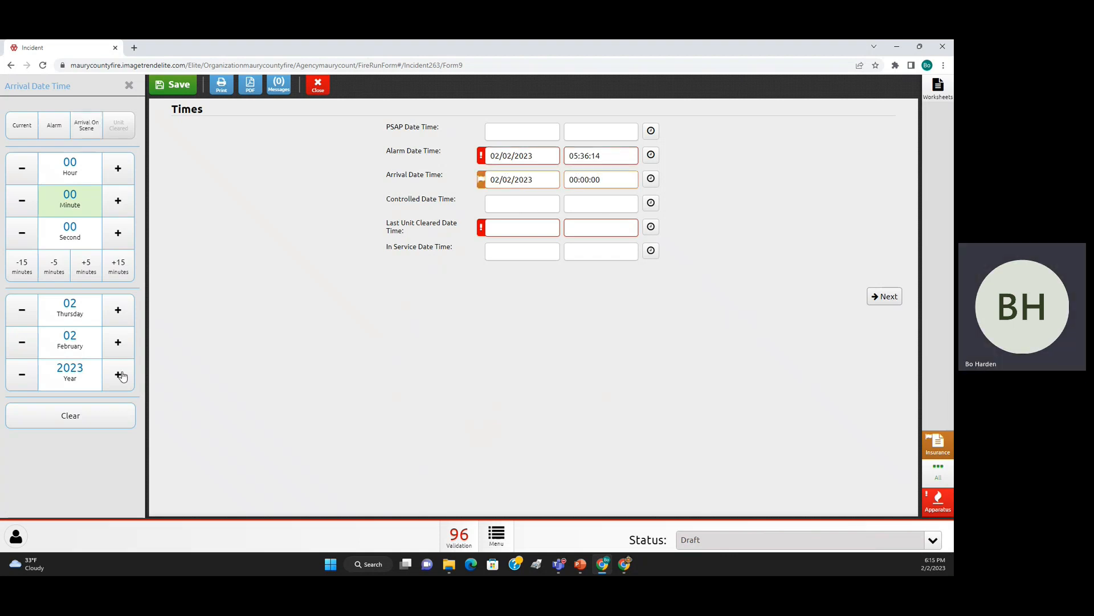
pyautogui.press('BackSpace')
pyautogui.press('BackSpace')
pyautogui.press('BackSpace')
pyautogui.press('BackSpace')
pyautogui.press('BackSpace')
pyautogui.press('BackSpace')
pyautogui.press('BackSpace')
pyautogui.write('06:30:15')
pyautogui.click(566, 195)
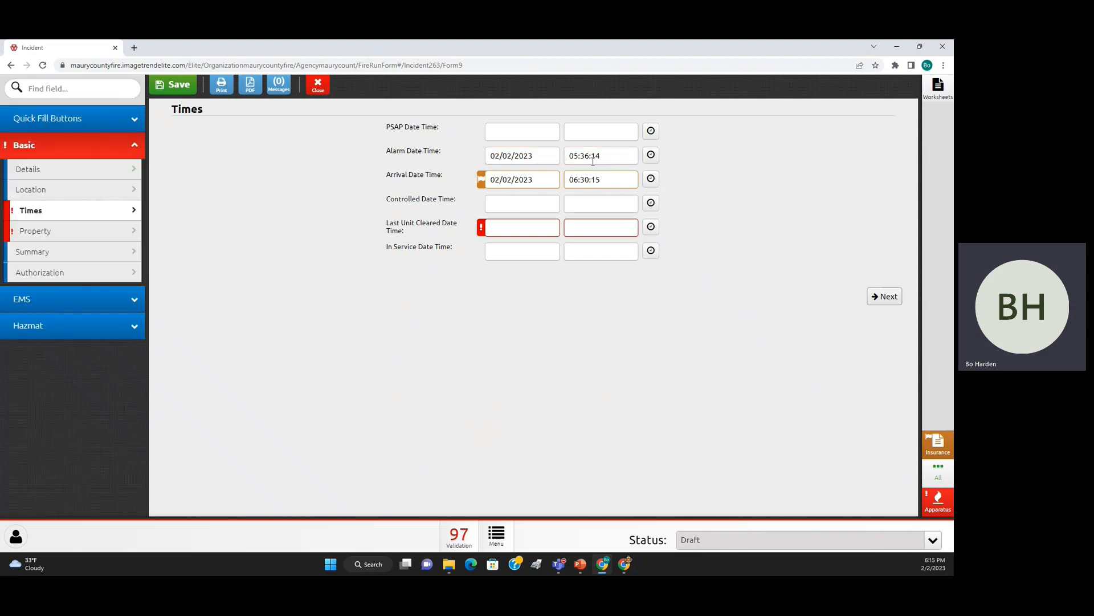
# Step: Set Last Unit Cleared to 02/02/2023 6:55:00 and continue to the Property page
pyautogui.moveTo(483, 183)
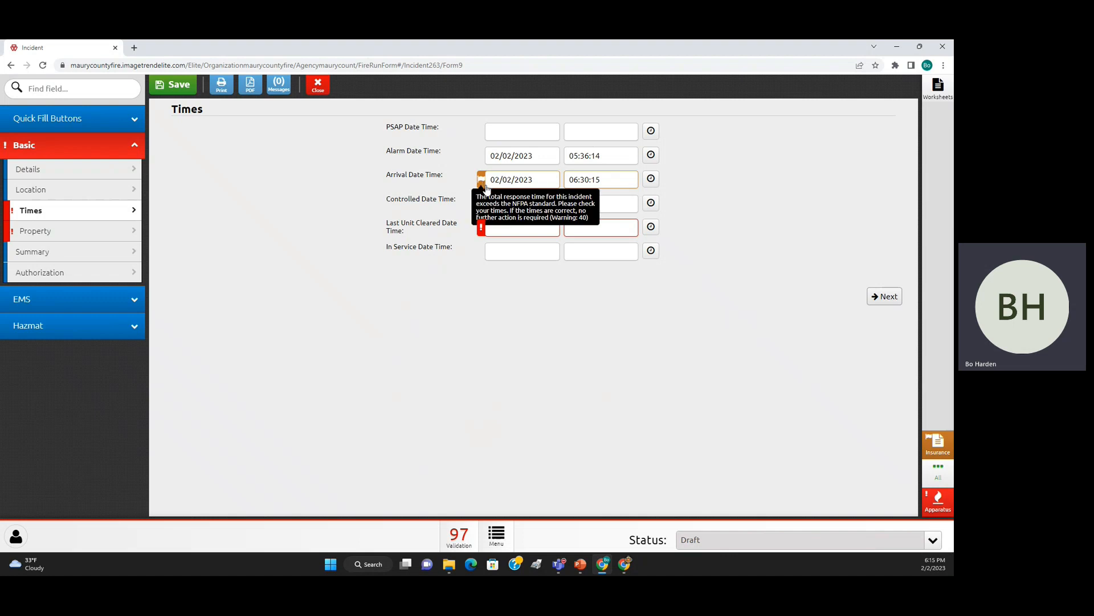
pyautogui.click(534, 234)
pyautogui.write('02/02/2023')
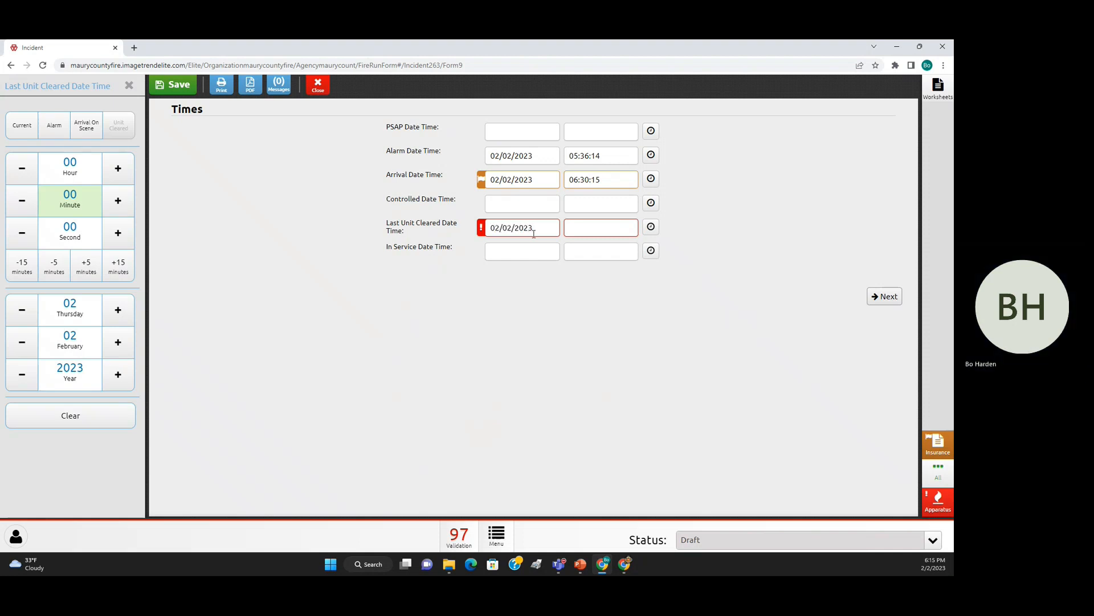
pyautogui.click(607, 233)
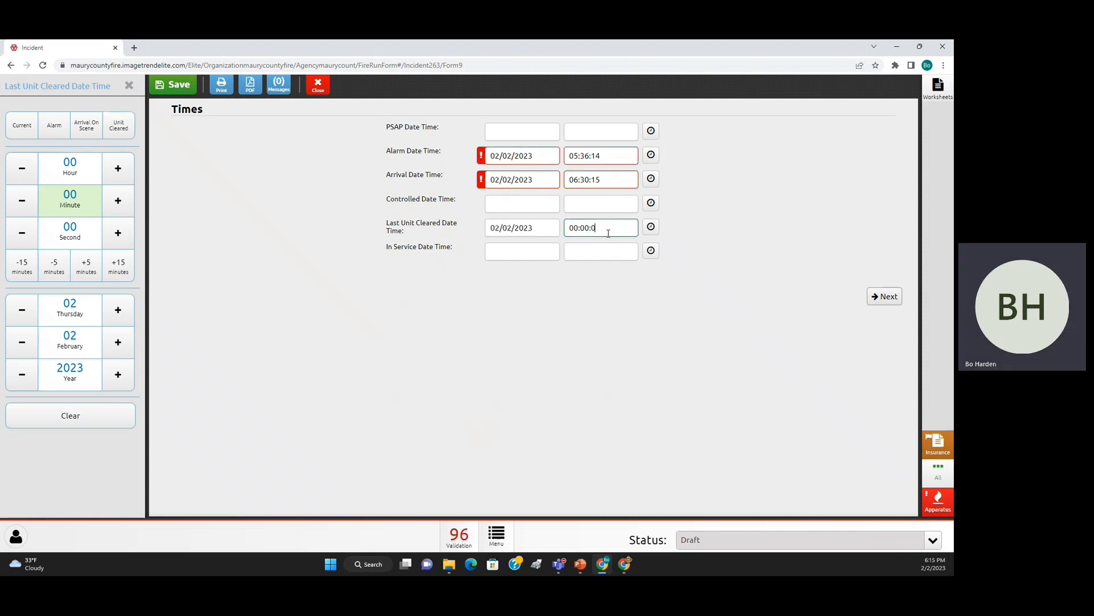
pyautogui.press('BackSpace')
pyautogui.press('BackSpace')
pyautogui.press('BackSpace')
pyautogui.press('BackSpace')
pyautogui.press('BackSpace')
pyautogui.press('BackSpace')
pyautogui.press('BackSpace')
pyautogui.write('6:55:00')
pyautogui.click(656, 280)
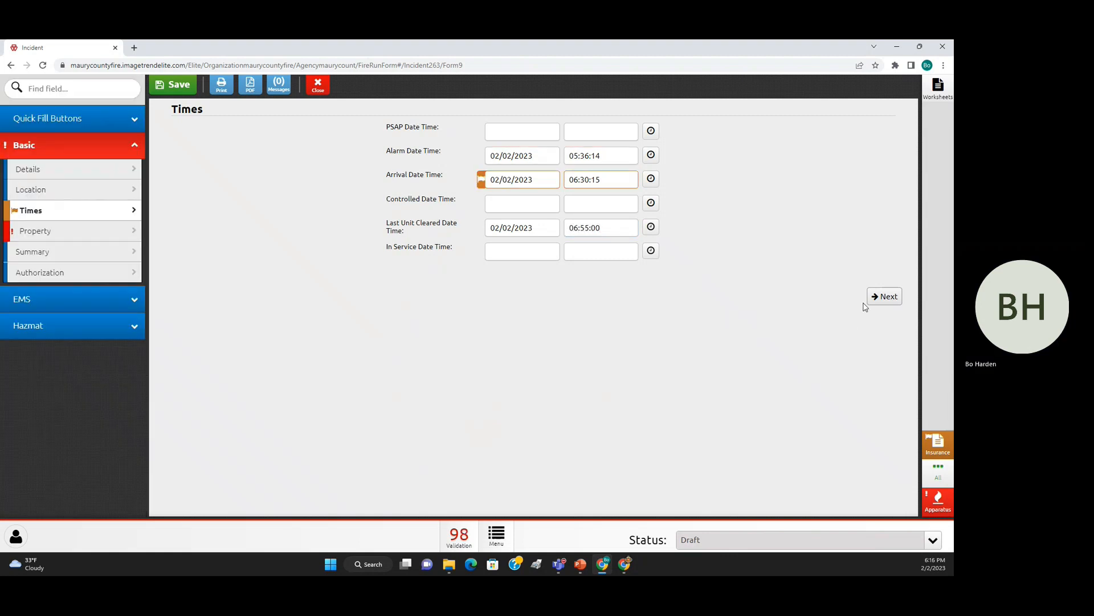
pyautogui.click(882, 297)
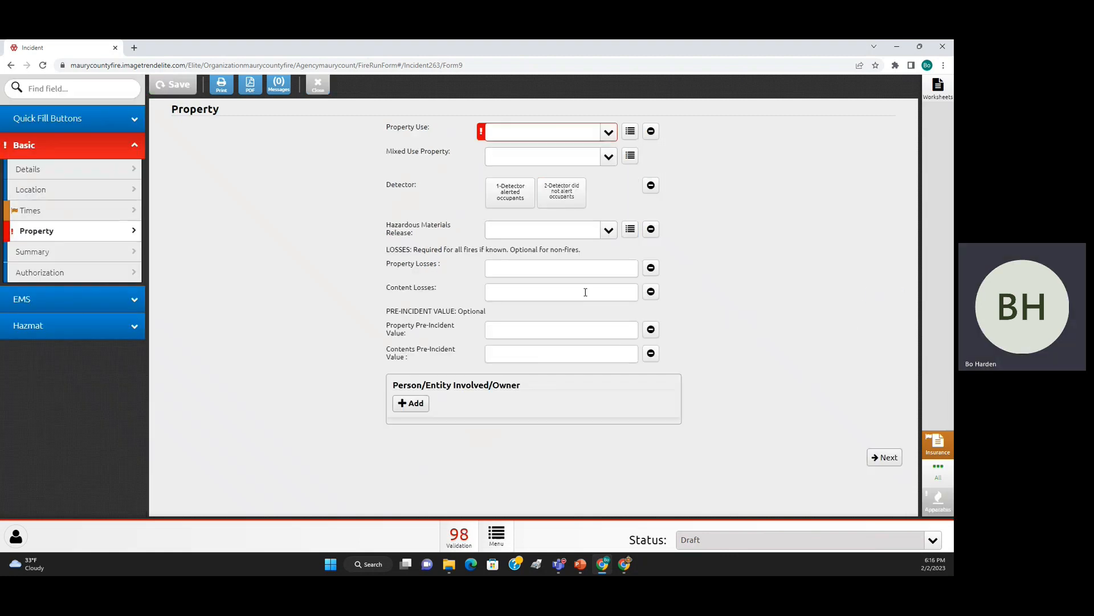
# Step: Set Property Use to 962-Residential street, road or residential driveway
pyautogui.click(590, 144)
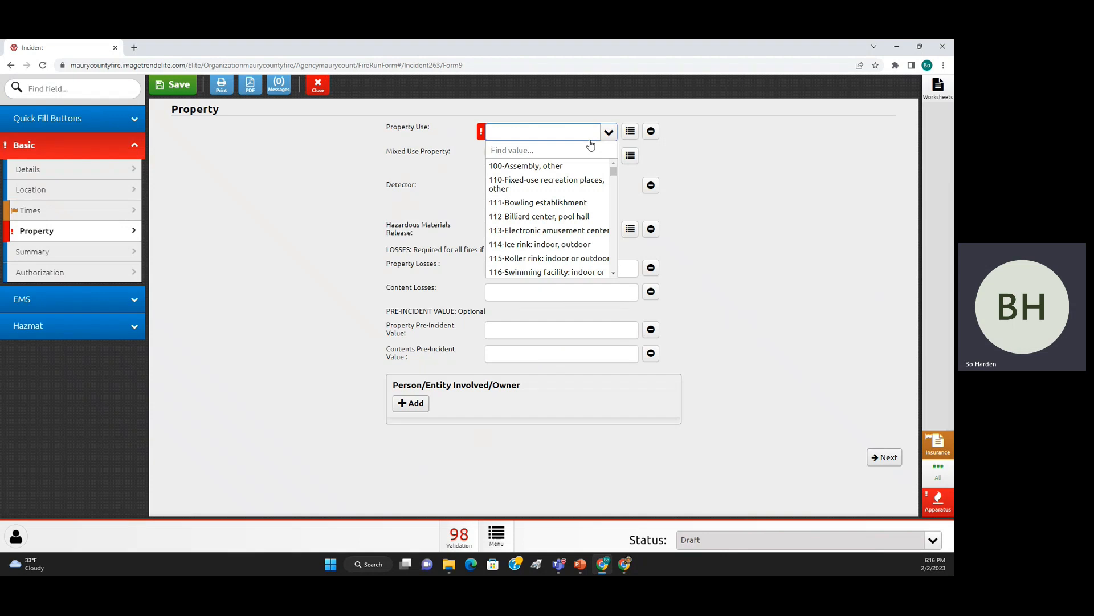
pyautogui.write('roa')
pyautogui.press('BackSpace')
pyautogui.press('BackSpace')
pyautogui.press('BackSpace')
pyautogui.click(630, 135)
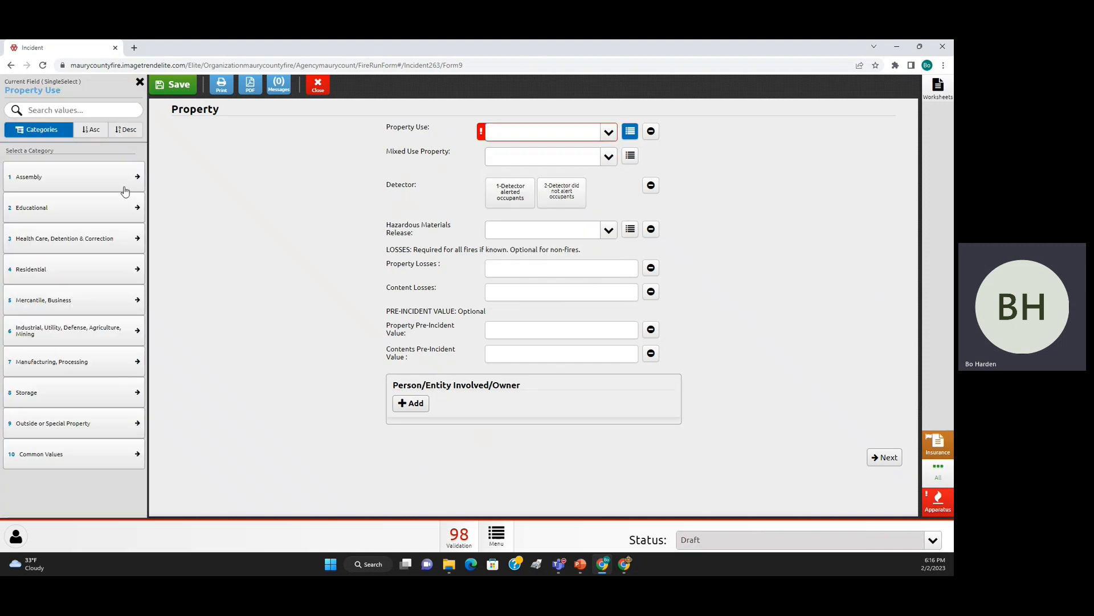
pyautogui.click(67, 423)
pyautogui.scroll(-1, 74, 222)
pyautogui.scroll(-4, 74, 221)
pyautogui.scroll(-3, 66, 330)
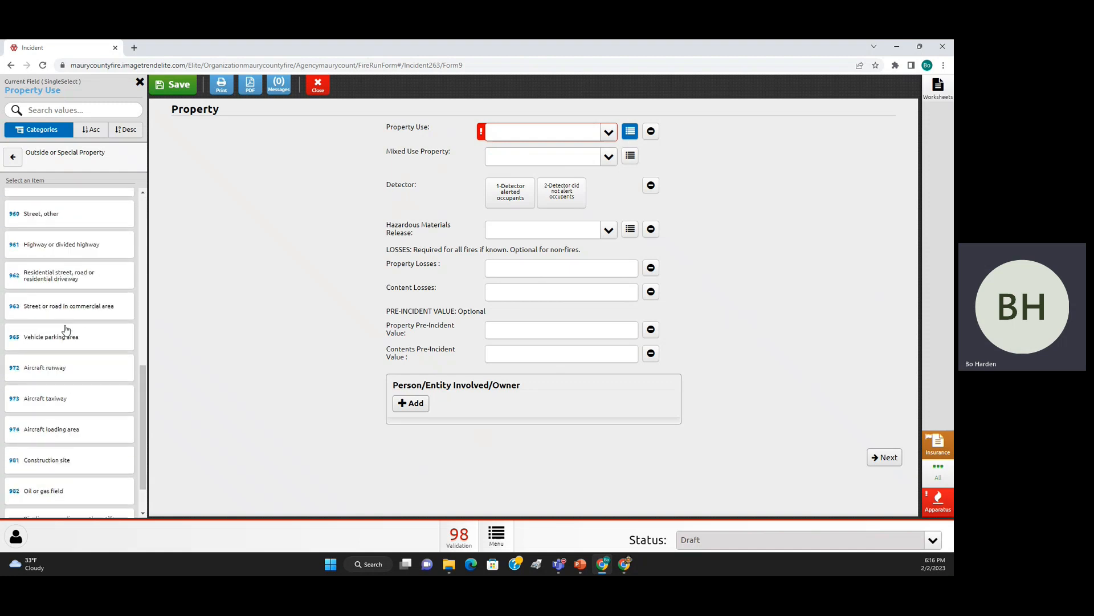
pyautogui.scroll(6, 65, 326)
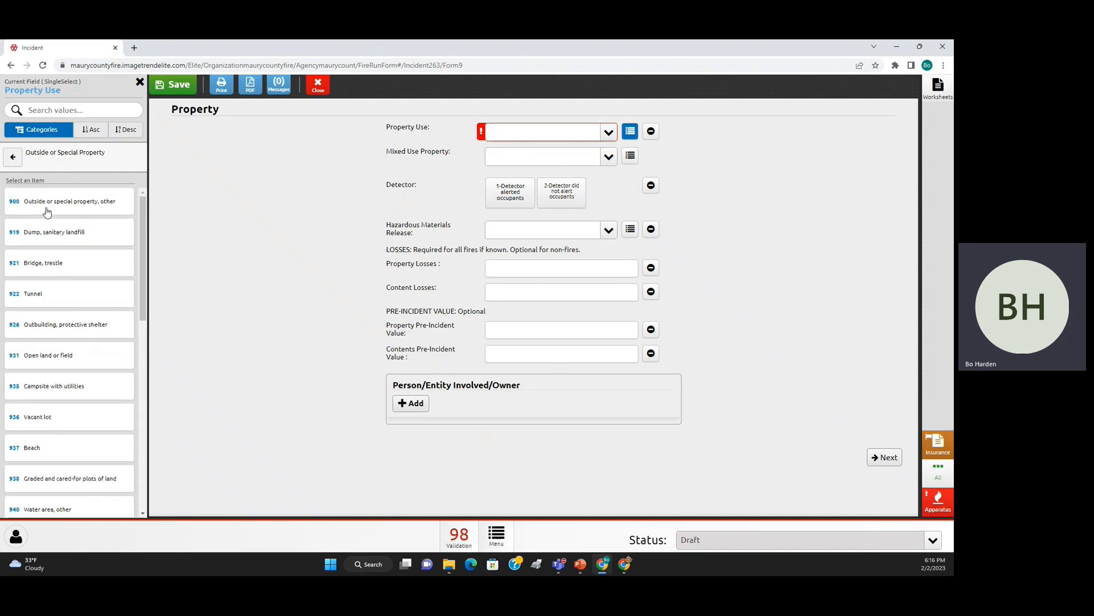
pyautogui.click(13, 156)
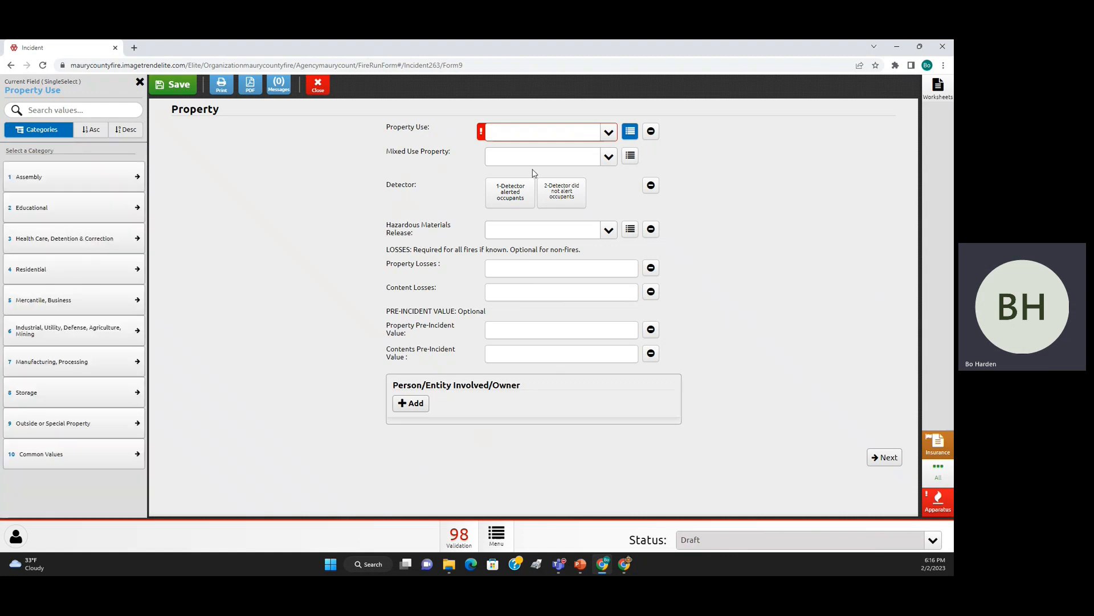
pyautogui.click(532, 135)
pyautogui.write('road')
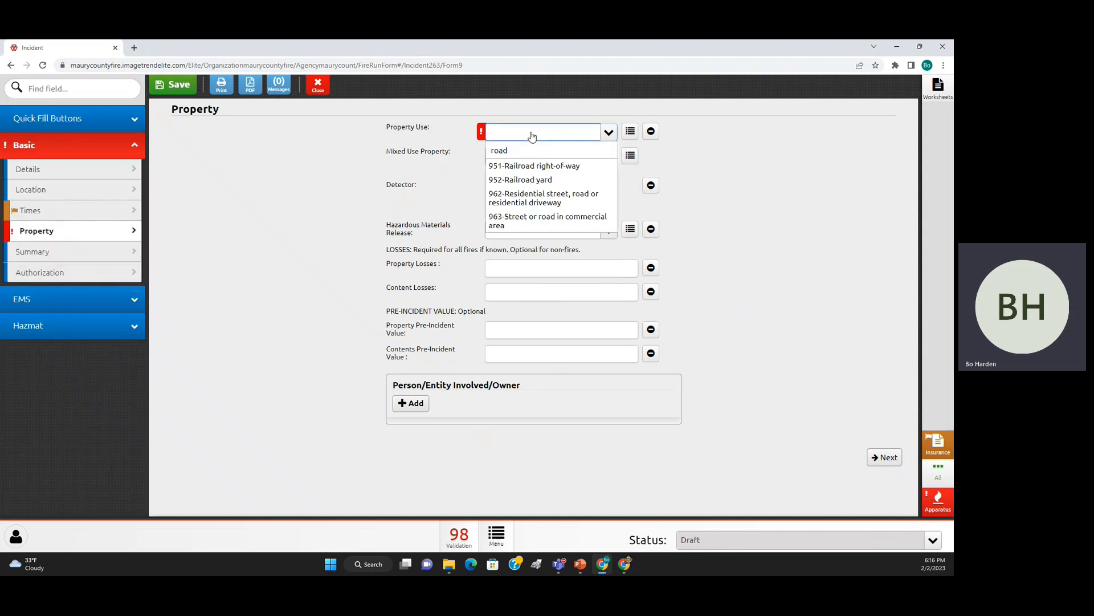
pyautogui.click(550, 198)
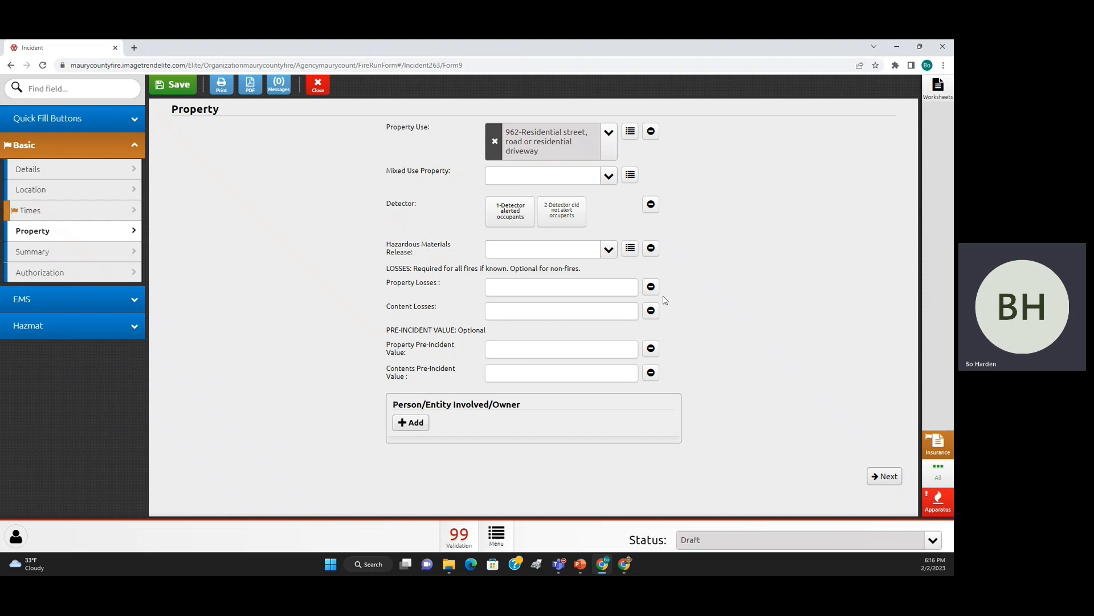
# Step: Leave Property and Content Losses blank and continue to the Summary page
pyautogui.click(576, 292)
pyautogui.click(565, 312)
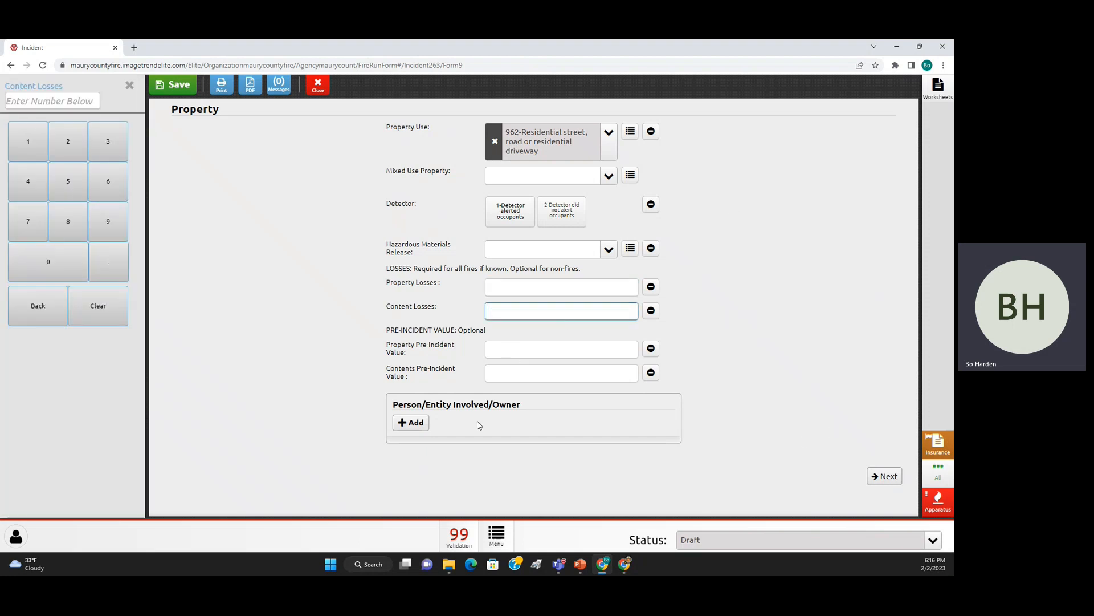
pyautogui.click(885, 476)
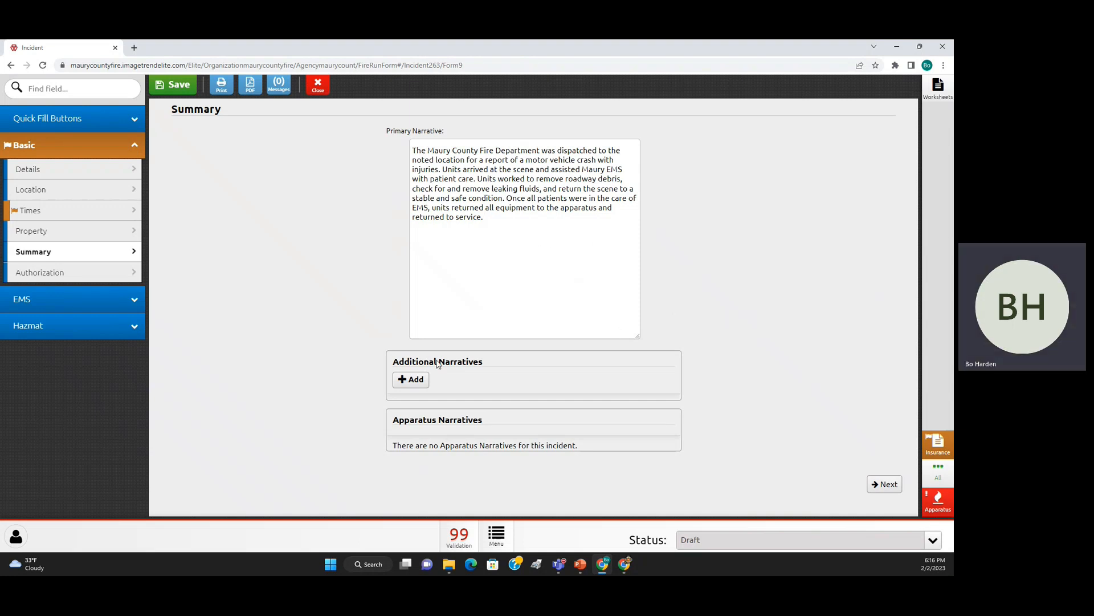
# Step: Add then delete an empty additional narrative, keep the primary narrative as is, and advance
pyautogui.click(413, 380)
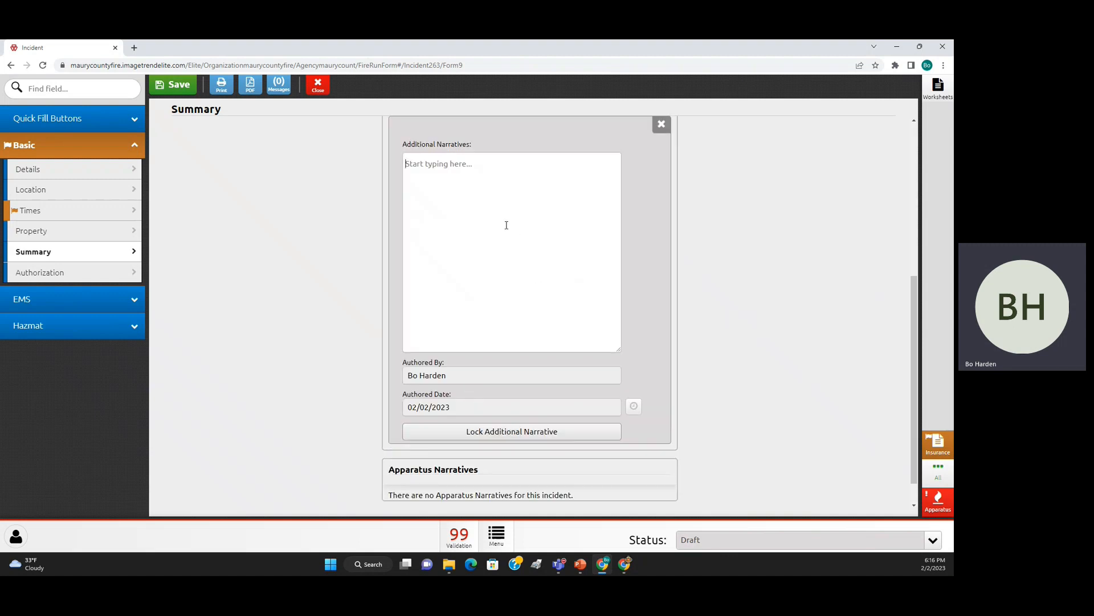
pyautogui.click(661, 125)
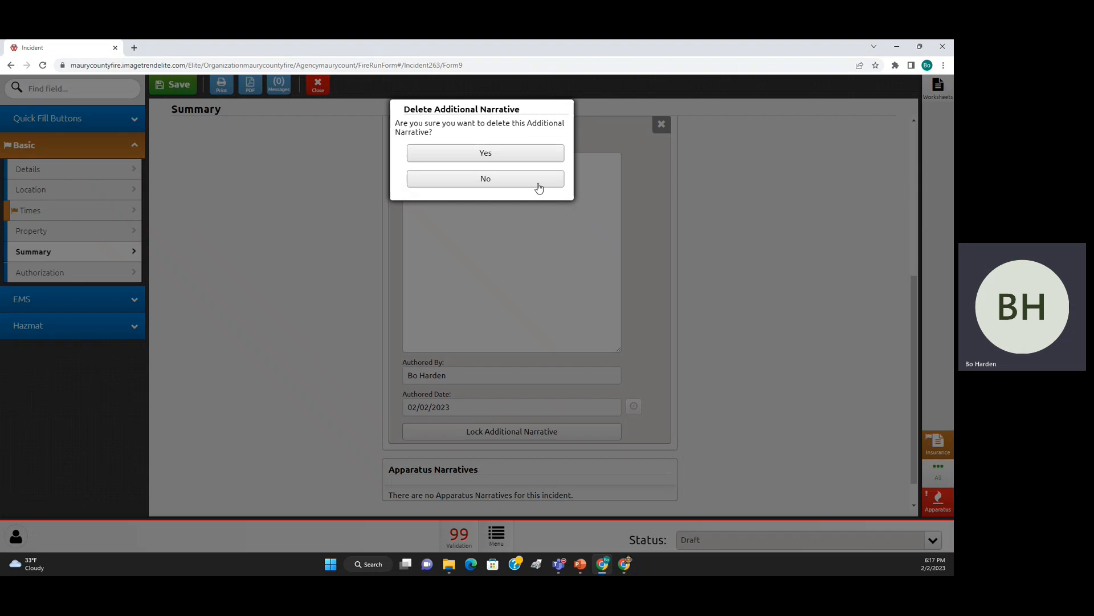
pyautogui.click(521, 152)
pyautogui.moveTo(488, 220); pyautogui.dragTo(413, 147)
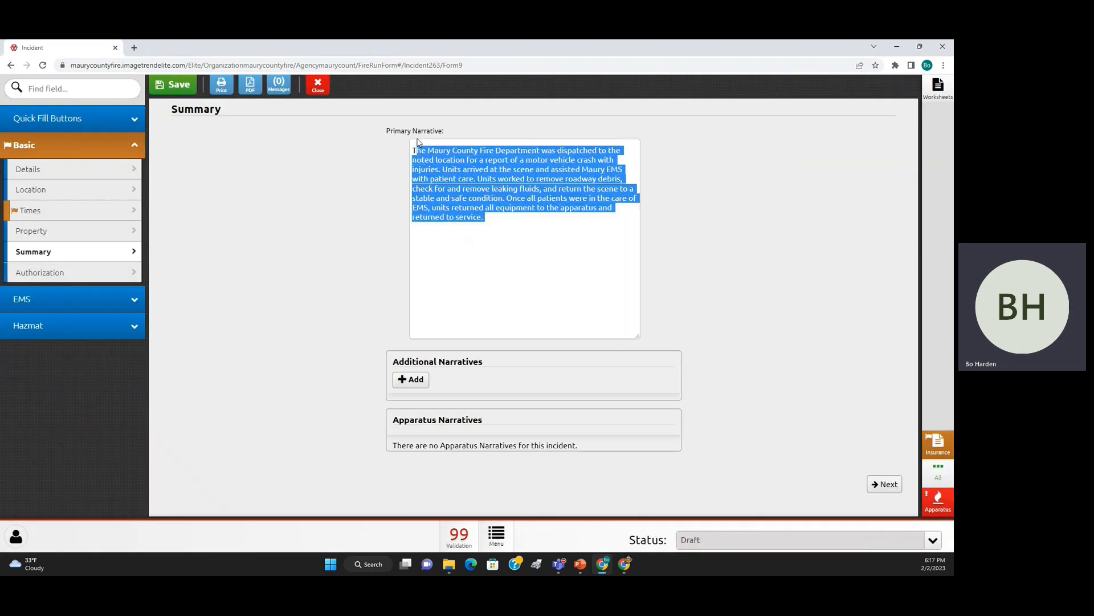
pyautogui.click(526, 223)
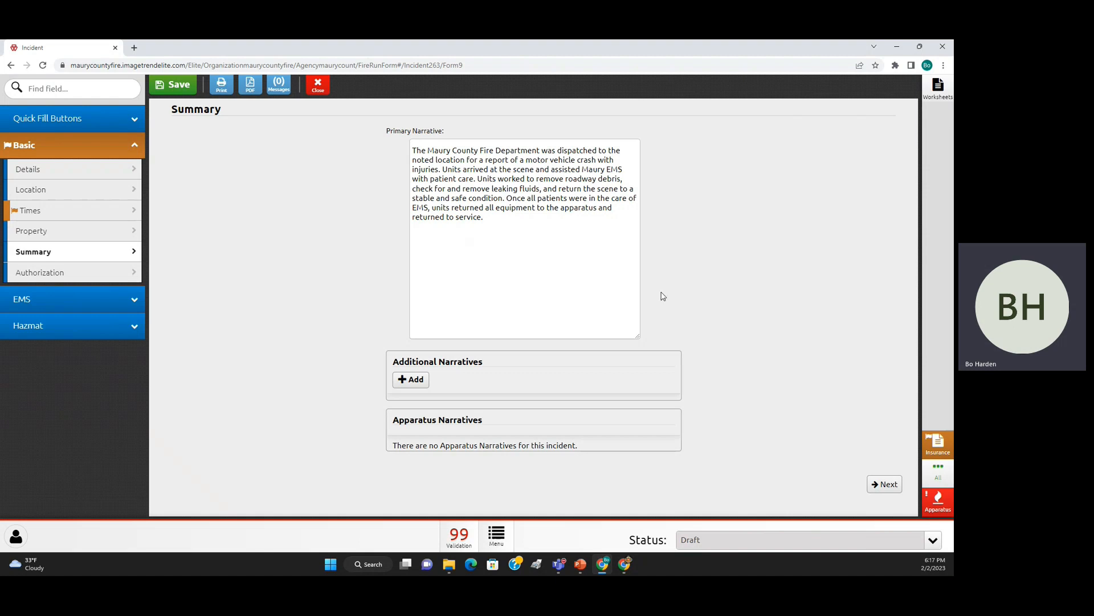
pyautogui.click(888, 489)
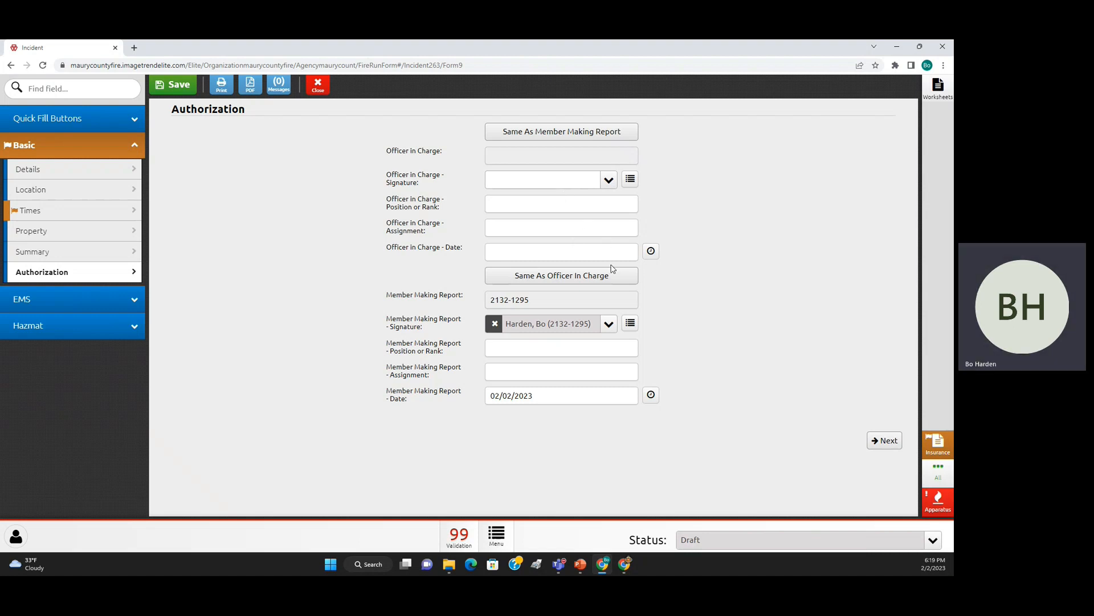
# Step: Advance from Authorization to the EMS section's empty Patients page
pyautogui.click(880, 442)
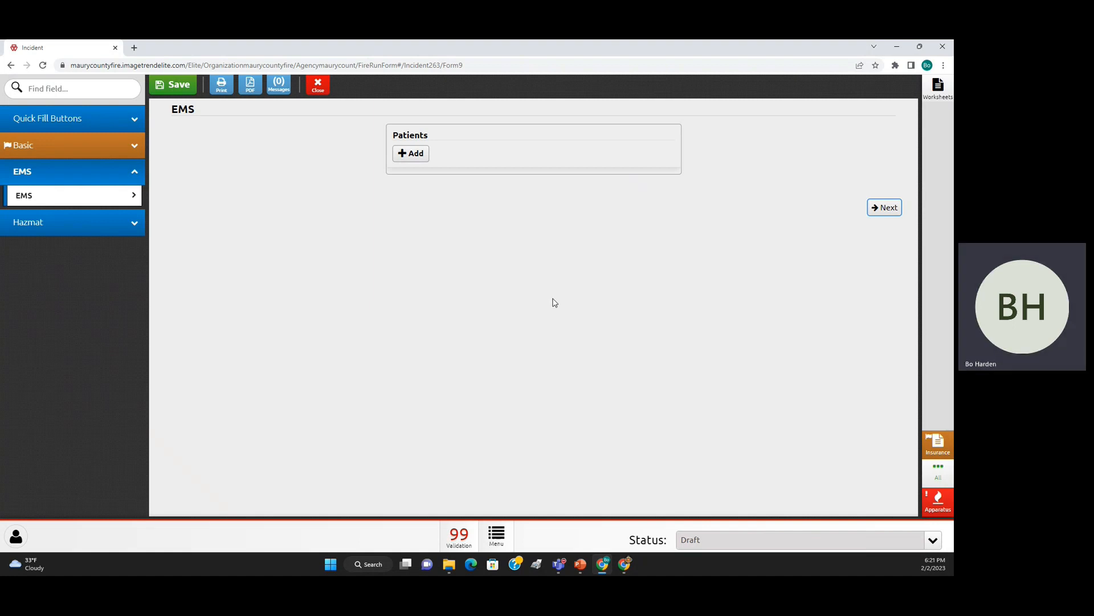
# Step: Add a patient: 38-Trauma impression, age 26, 1-Male, 1-White, 0-Non Hispanic or Latino
pyautogui.click(414, 155)
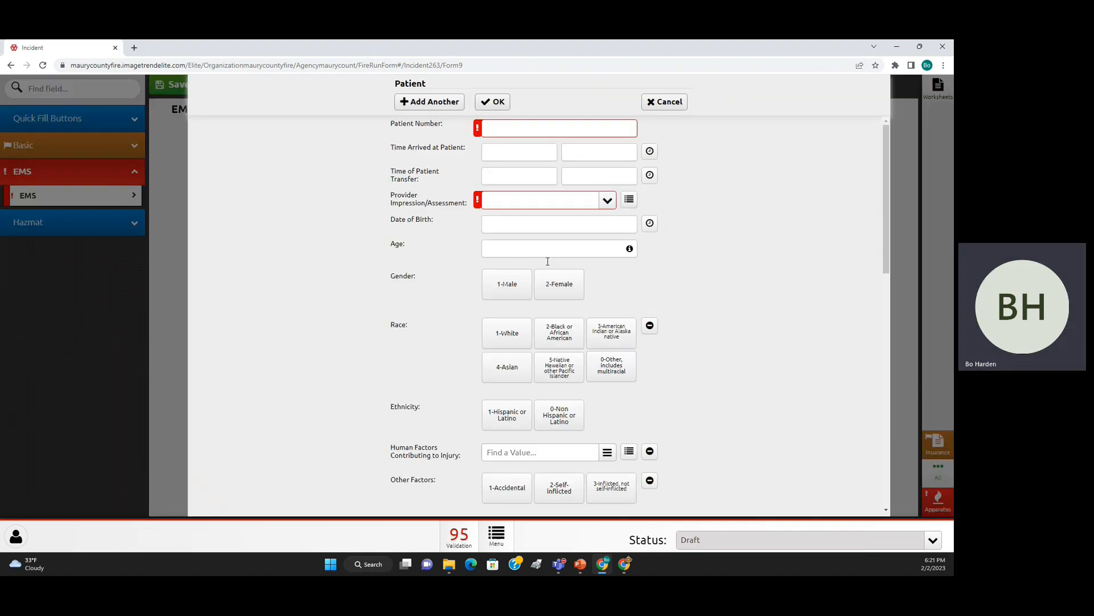
pyautogui.click(534, 122)
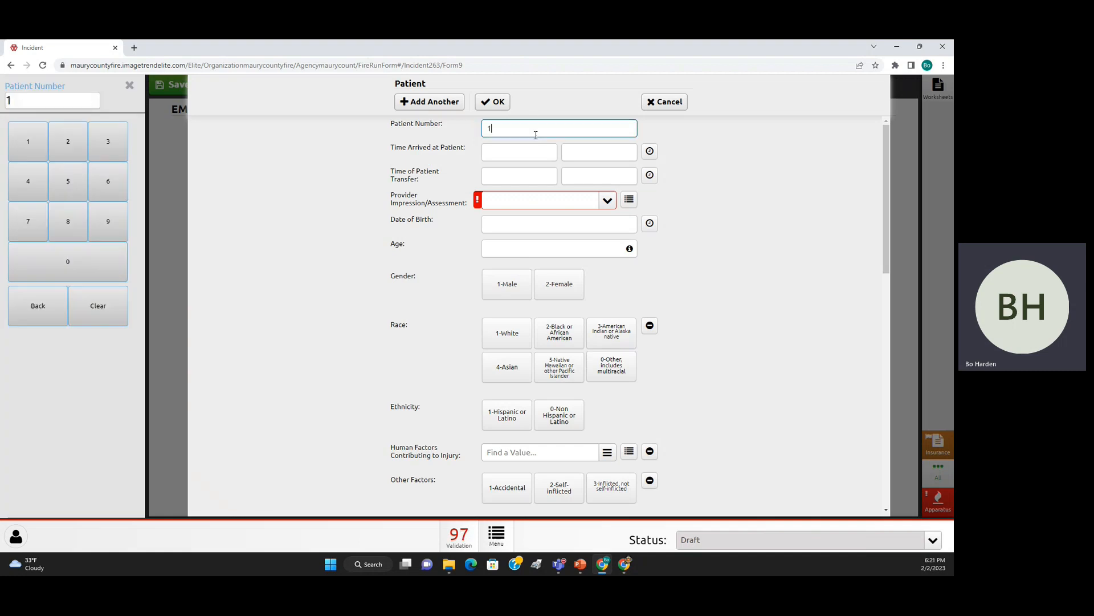
pyautogui.click(502, 199)
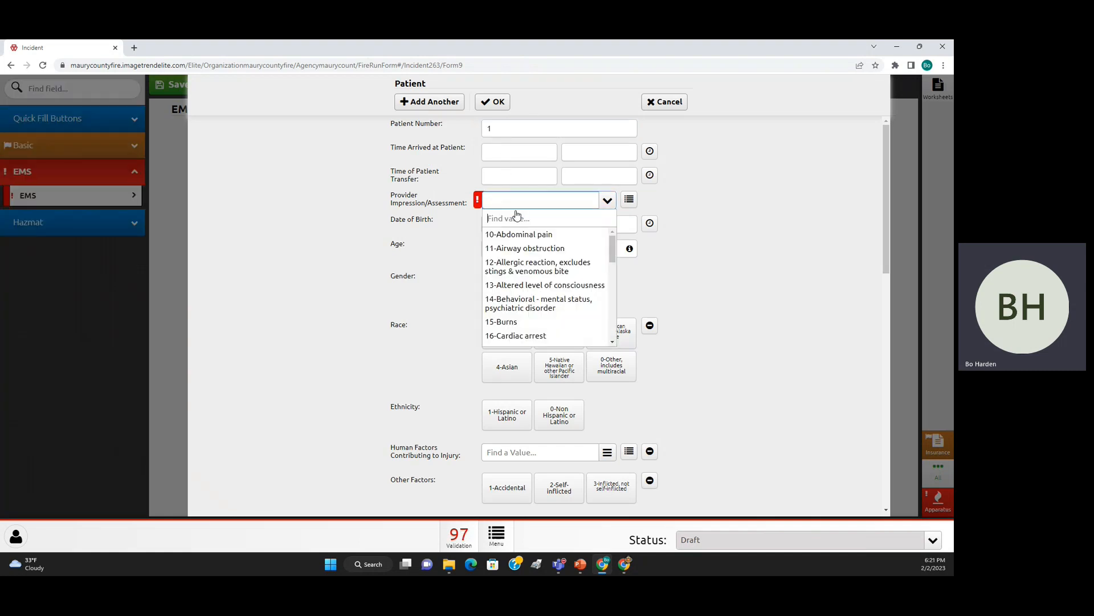
pyautogui.write('tra')
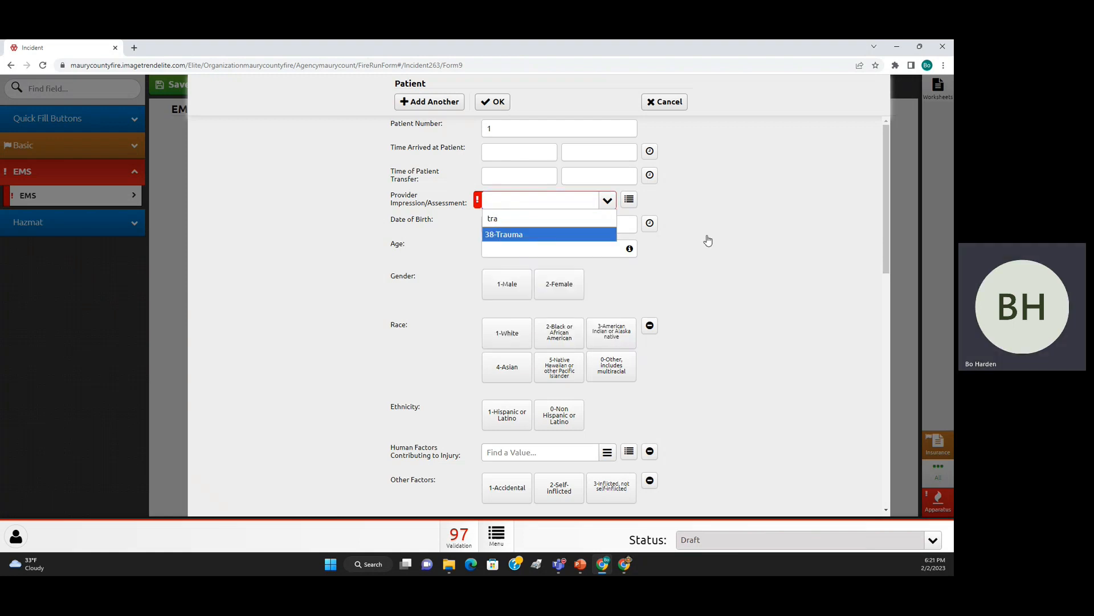
pyautogui.press('Return')
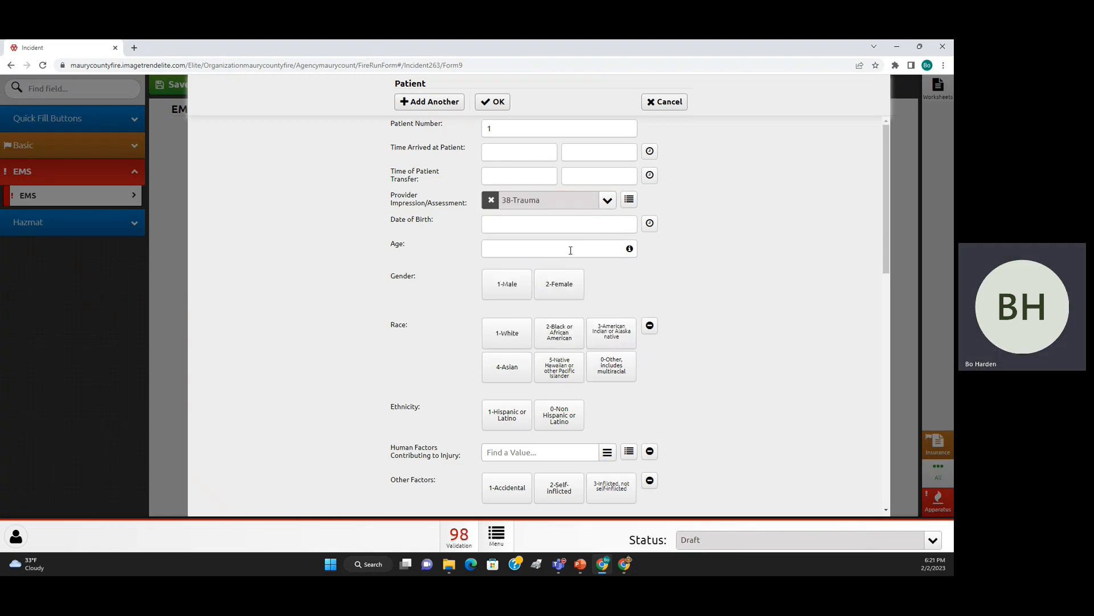
pyautogui.click(571, 250)
pyautogui.write('26')
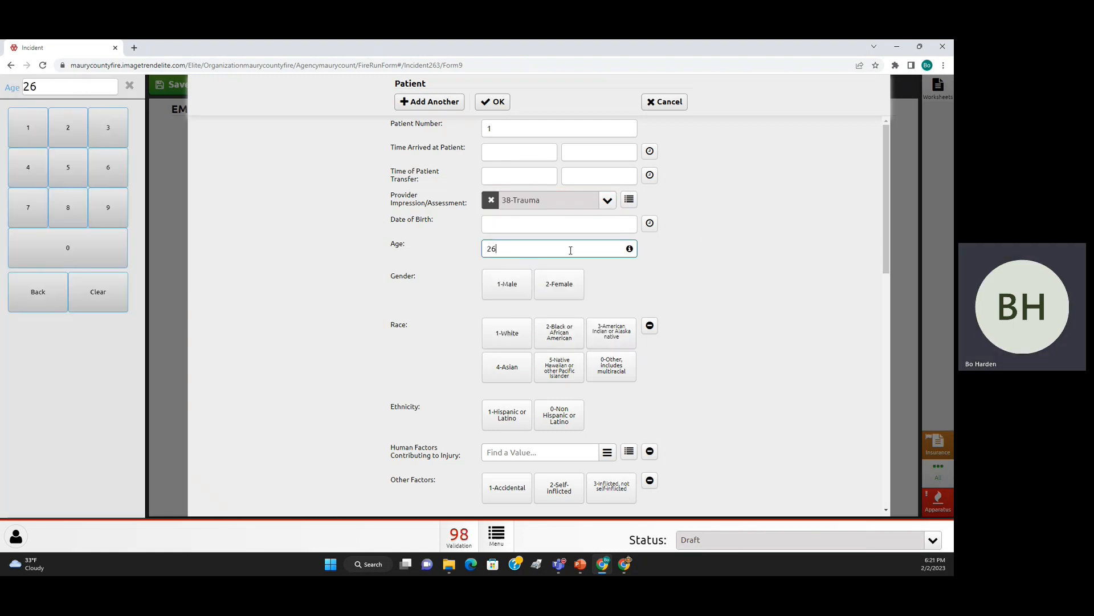
pyautogui.click(526, 285)
pyautogui.click(516, 338)
pyautogui.scroll(-2, 570, 342)
pyautogui.click(565, 319)
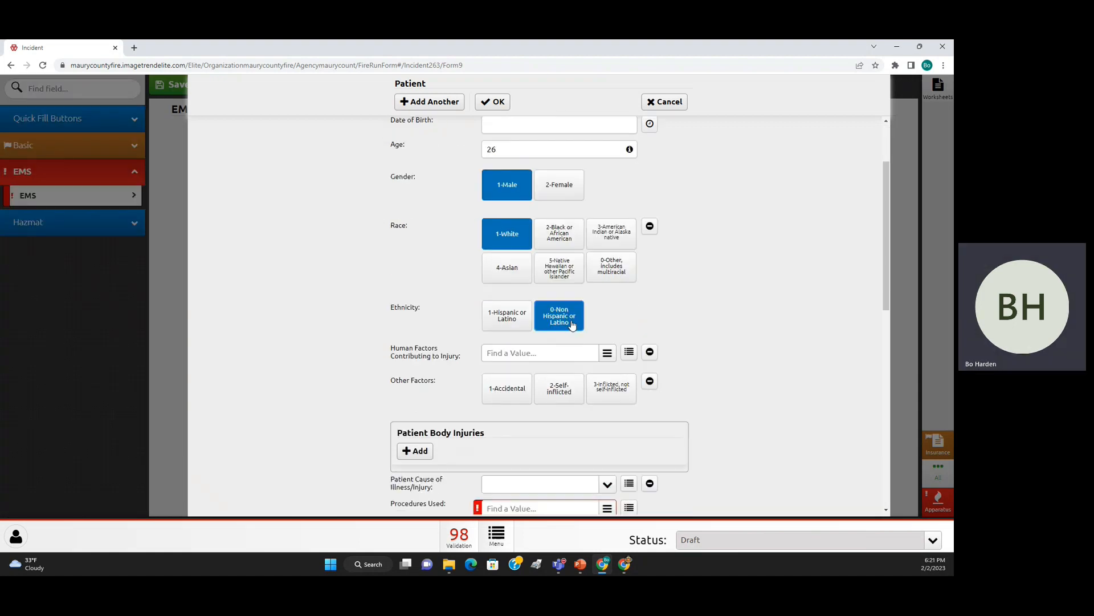
pyautogui.scroll(-2, 587, 353)
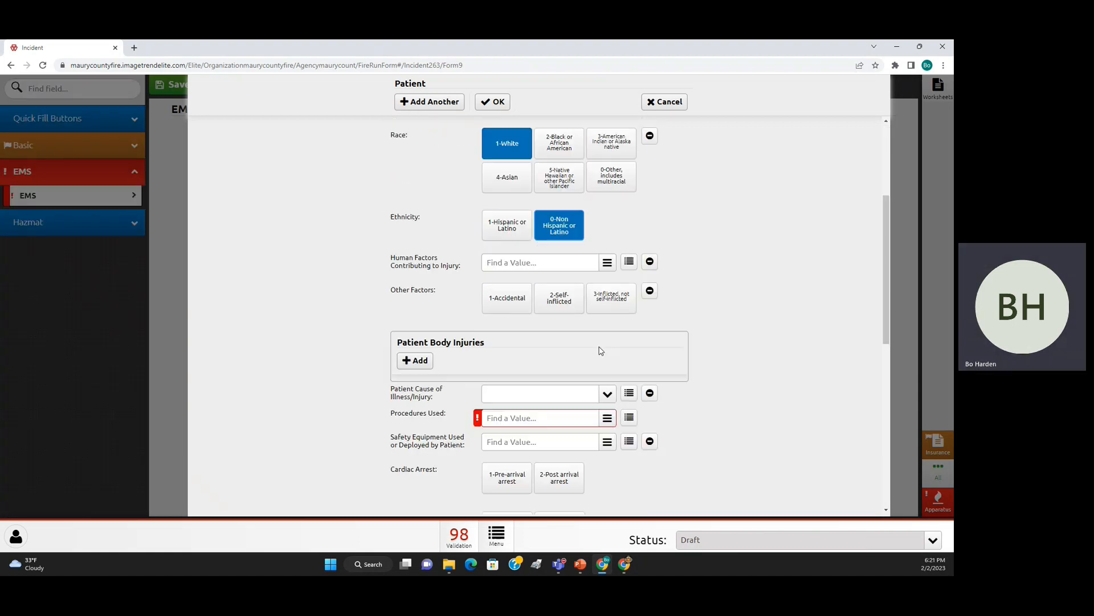
# Step: Set human factors to None, Other Factors 1-Accidental, and Procedures Used 00-Procedures used, other
pyautogui.click(582, 257)
pyautogui.scroll(-1, 570, 319)
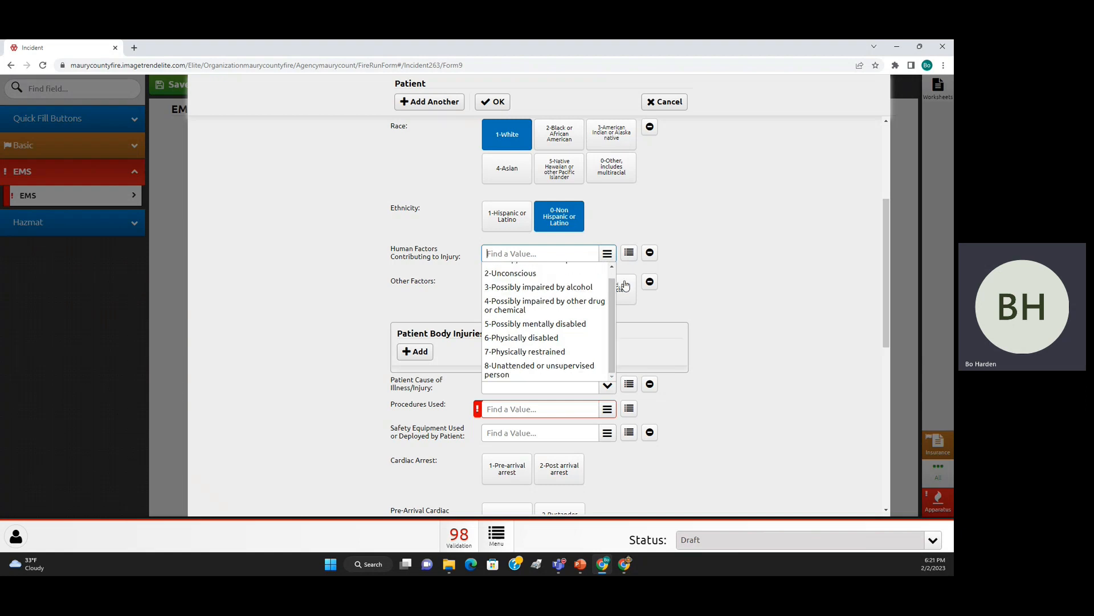
pyautogui.click(648, 254)
pyautogui.click(516, 272)
pyautogui.click(523, 289)
pyautogui.scroll(-3, 765, 302)
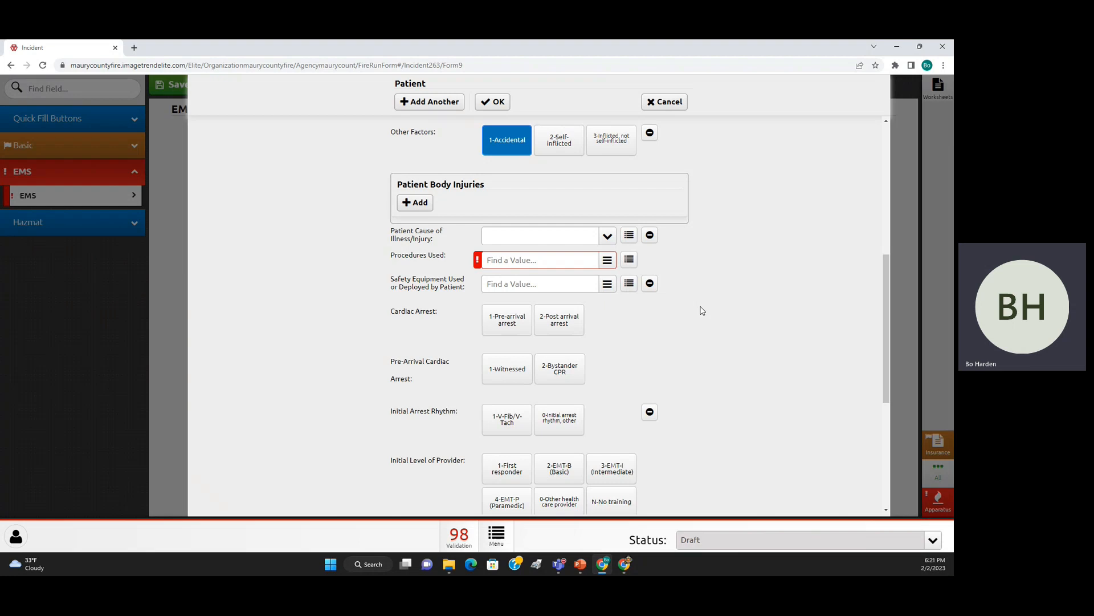
pyautogui.scroll(-1, 724, 240)
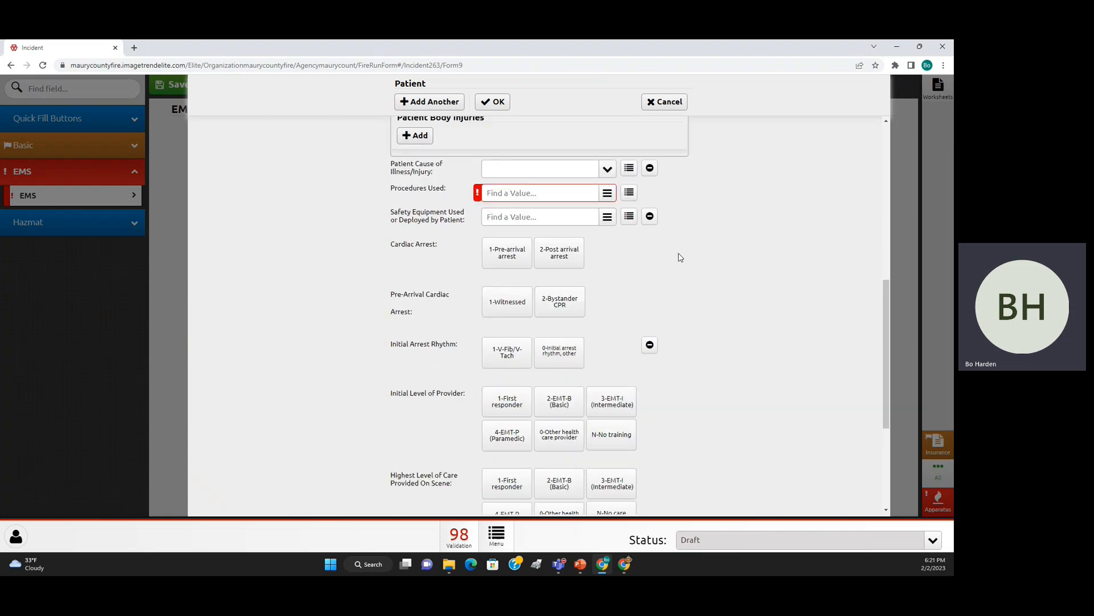
pyautogui.click(547, 210)
pyautogui.scroll(-5, 553, 263)
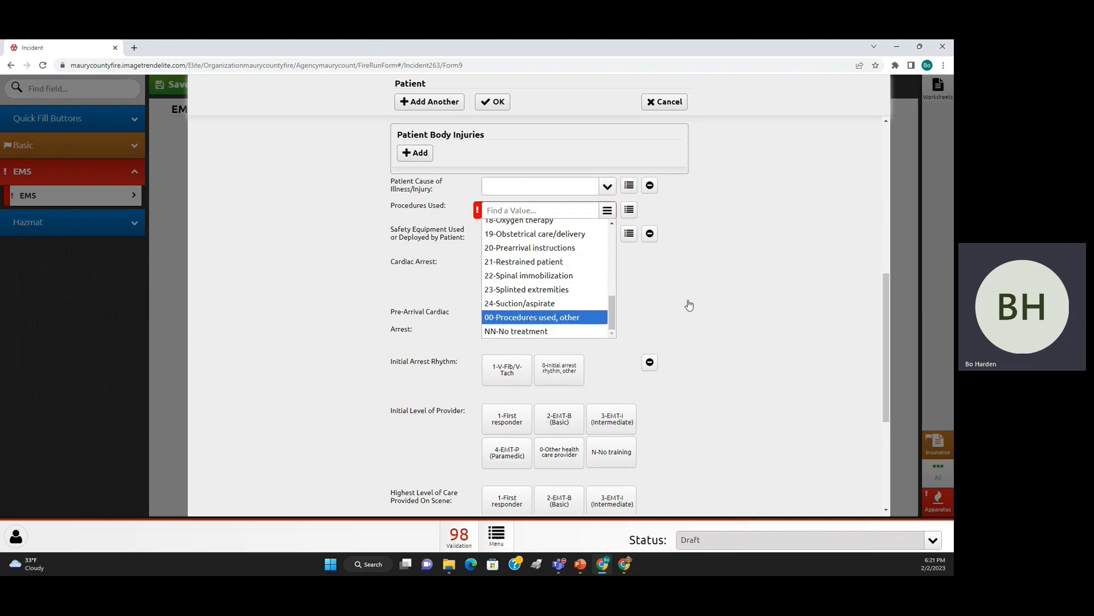
pyautogui.press('Return')
pyautogui.scroll(-1, 705, 244)
pyautogui.scroll(-3, 704, 244)
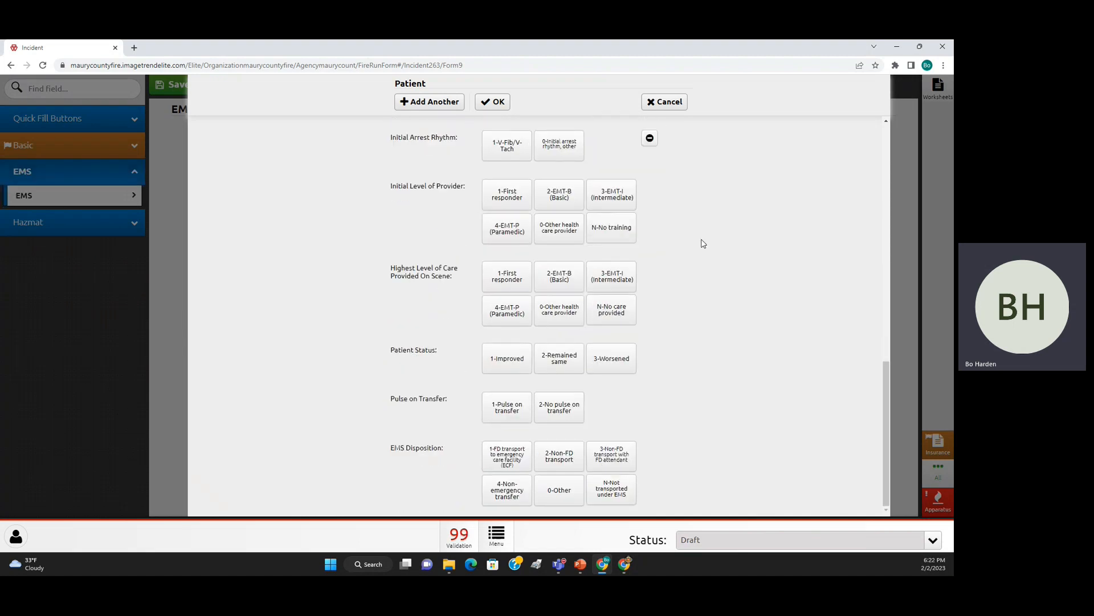
# Step: Save Patient 1 with OK and go on to the HazMats page
pyautogui.click(498, 104)
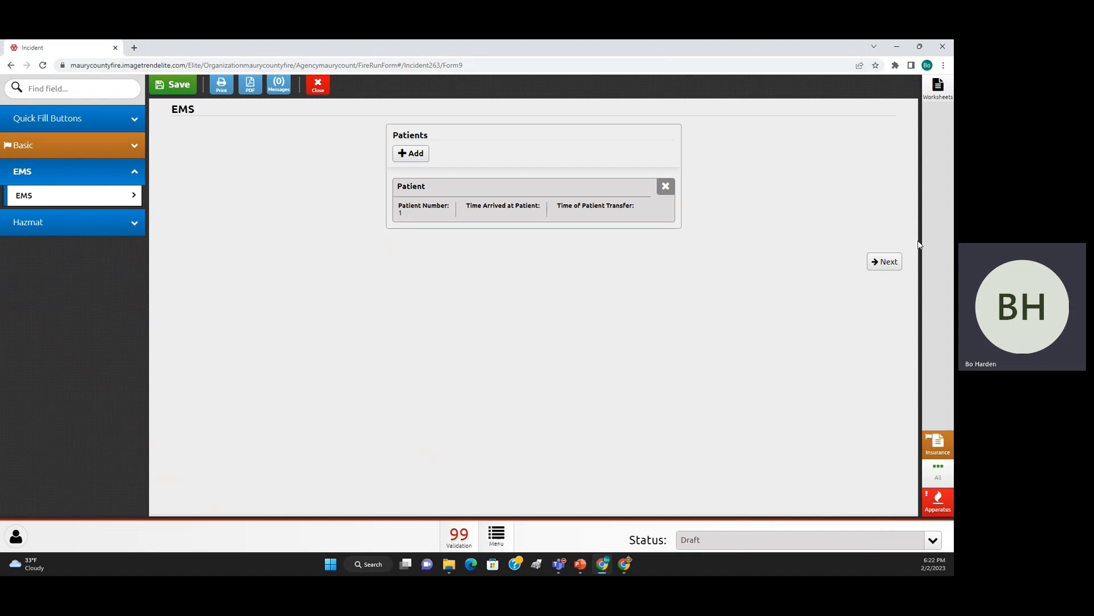
pyautogui.click(884, 261)
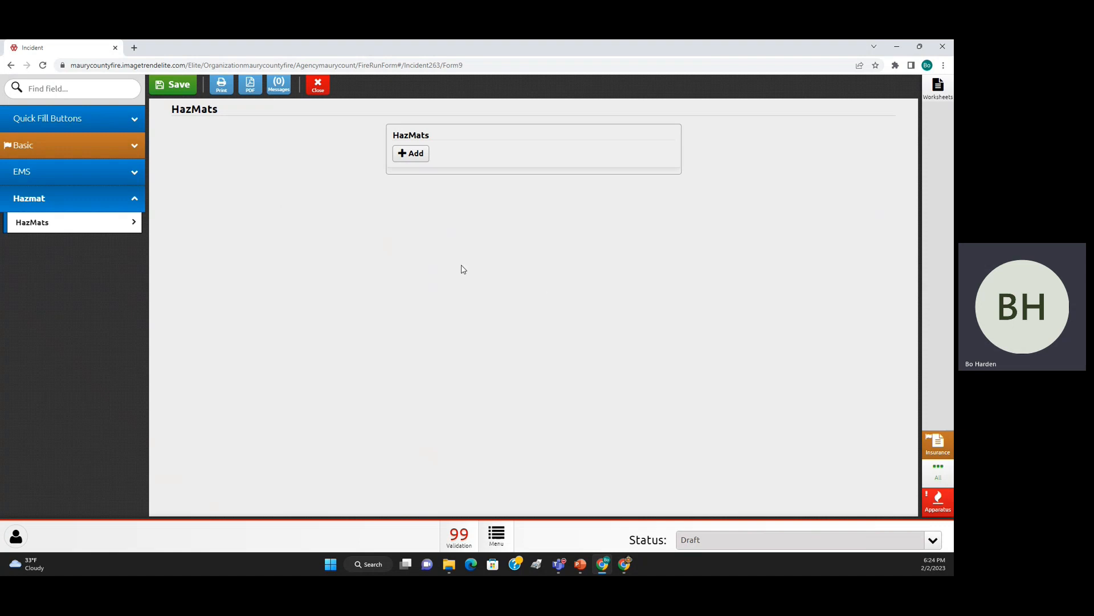
# Step: Start a new HazMat record, scroll through its form, cancel it, and return to the EMS page
pyautogui.click(413, 159)
pyautogui.scroll(-9, 464, 220)
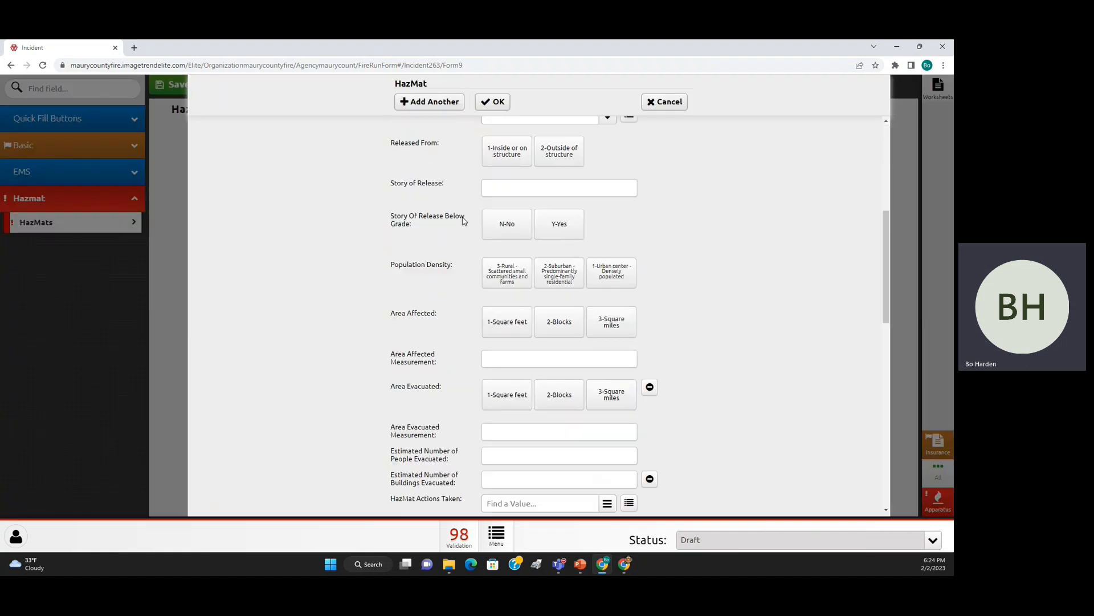
pyautogui.scroll(-8, 464, 220)
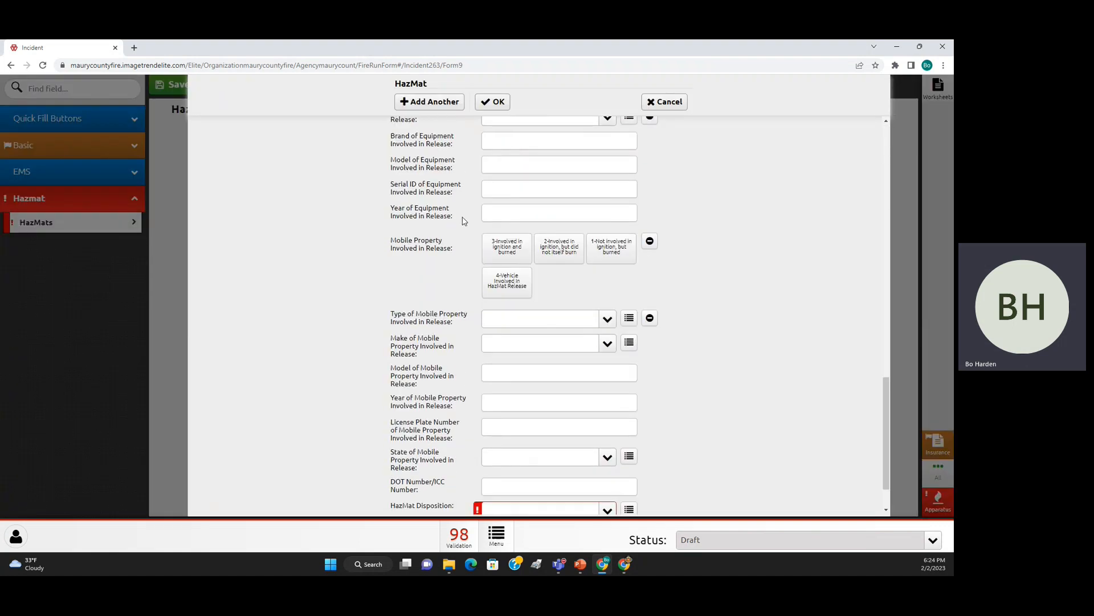
pyautogui.scroll(17, 464, 225)
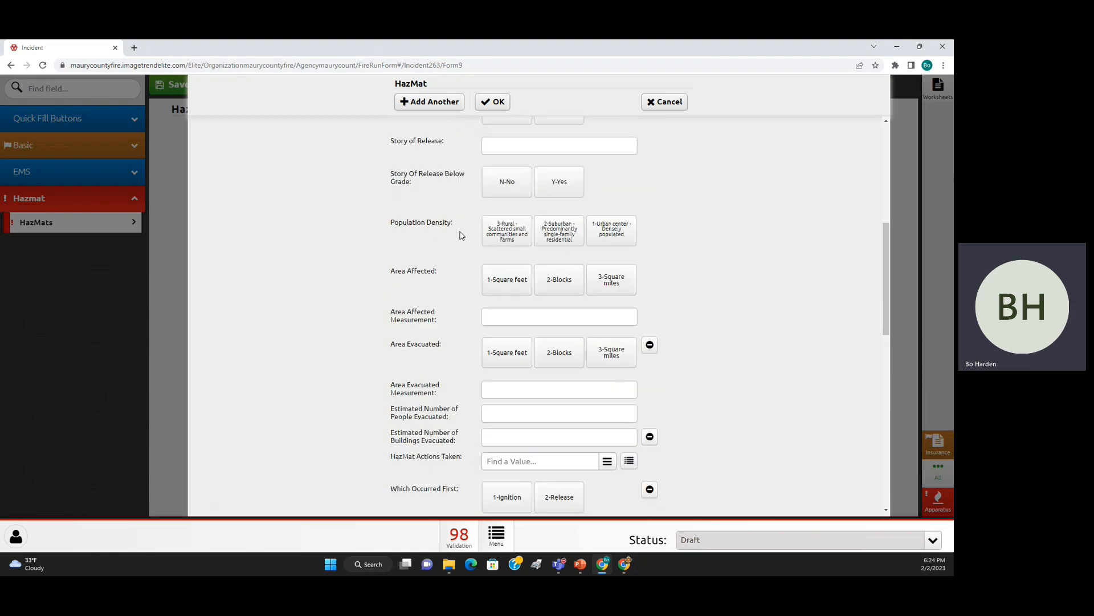
pyautogui.click(648, 106)
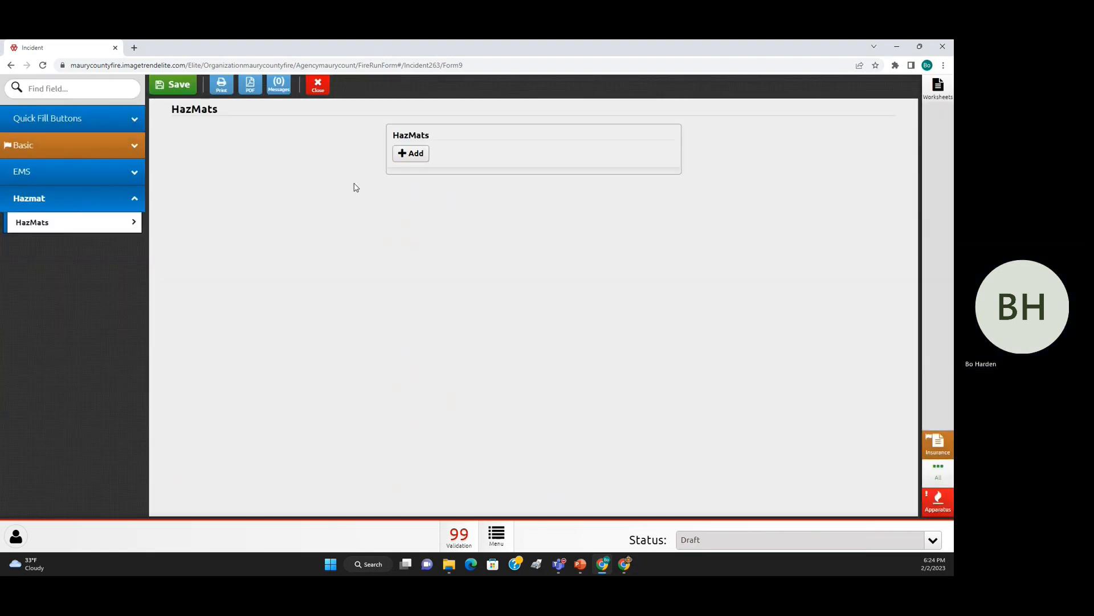
pyautogui.click(80, 176)
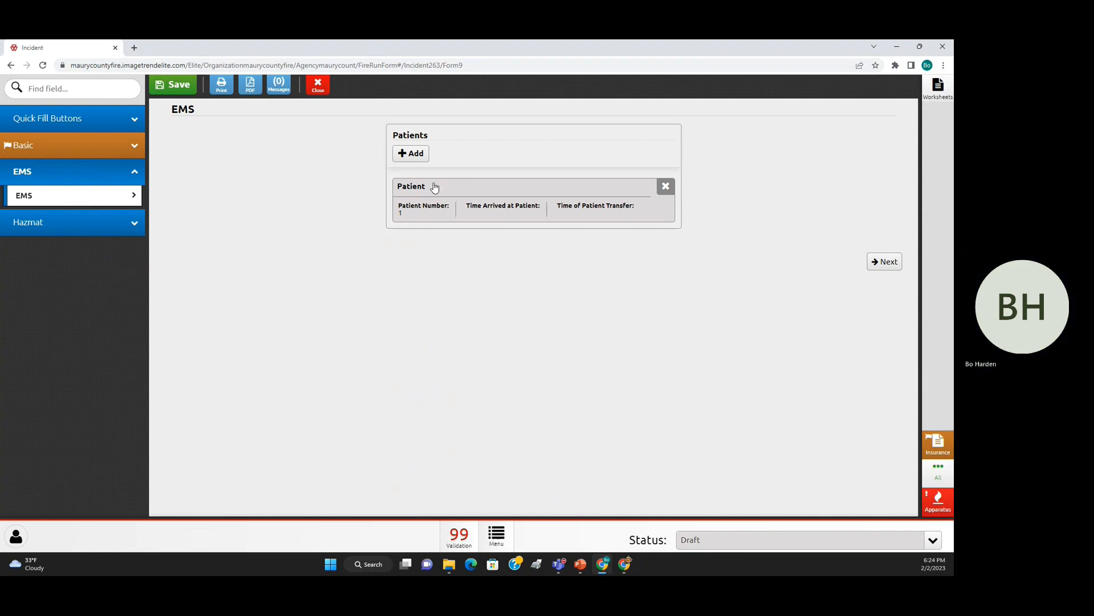
# Step: Delete Patient 1 from the EMS section, confirming Yes, then go back to HazMats
pyautogui.click(659, 190)
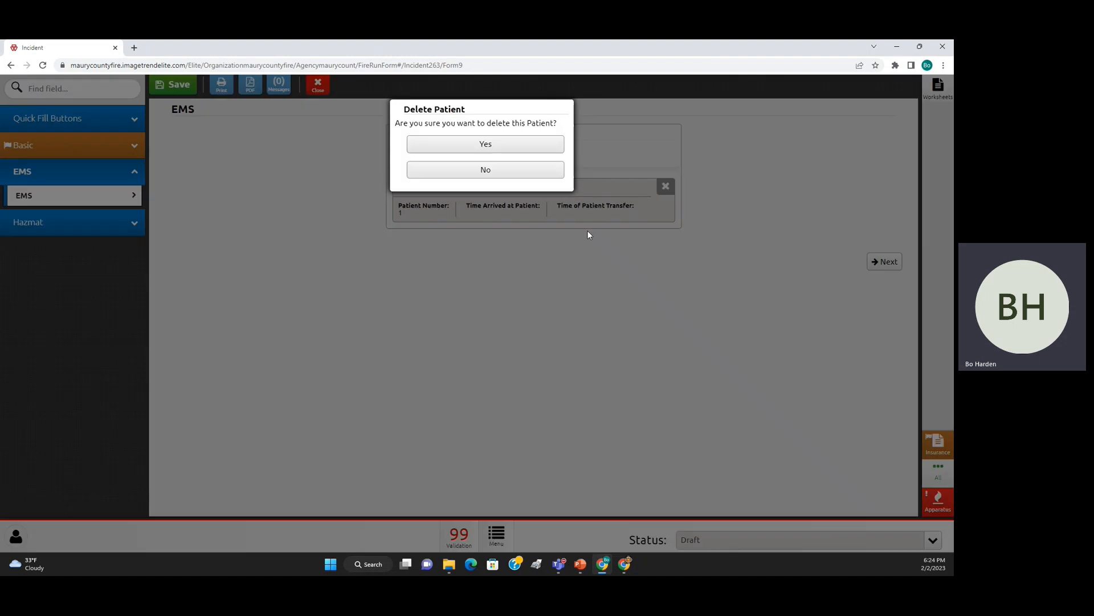
pyautogui.click(515, 150)
pyautogui.click(885, 207)
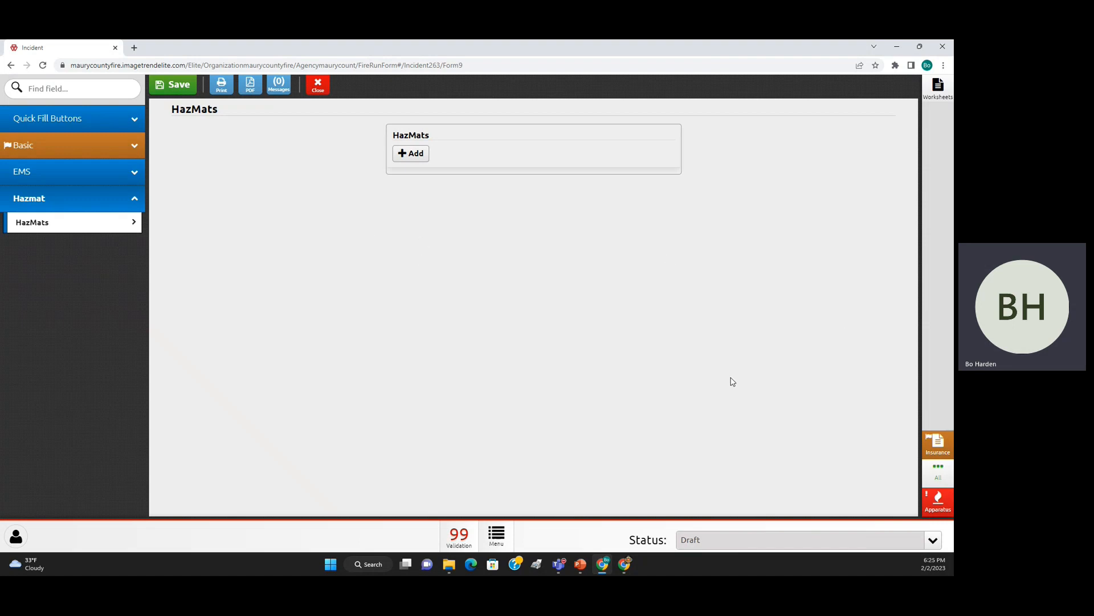
pyautogui.click(459, 537)
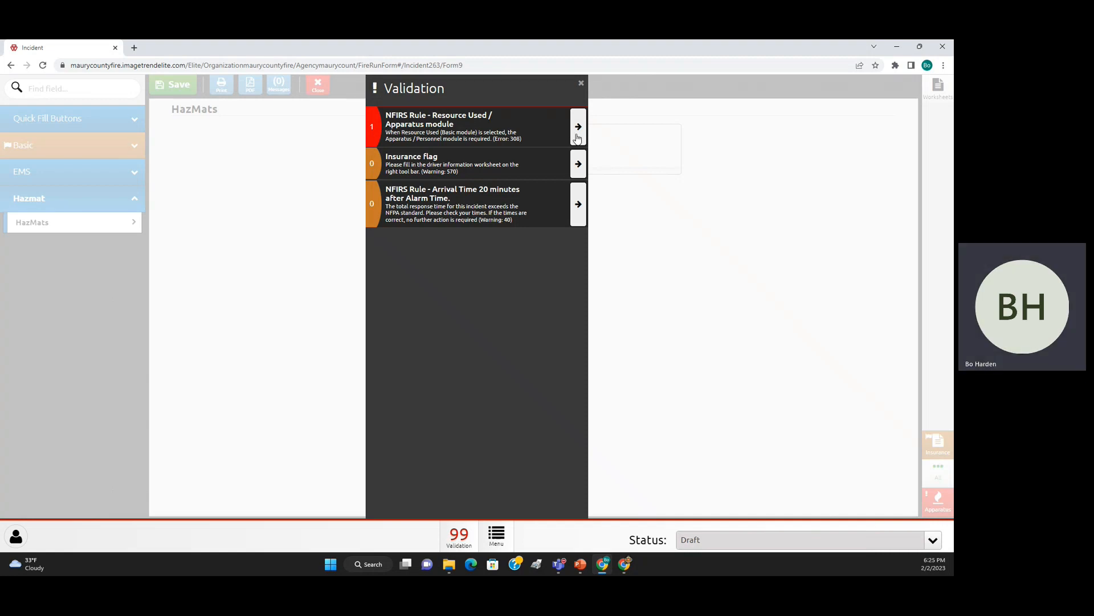
pyautogui.click(582, 84)
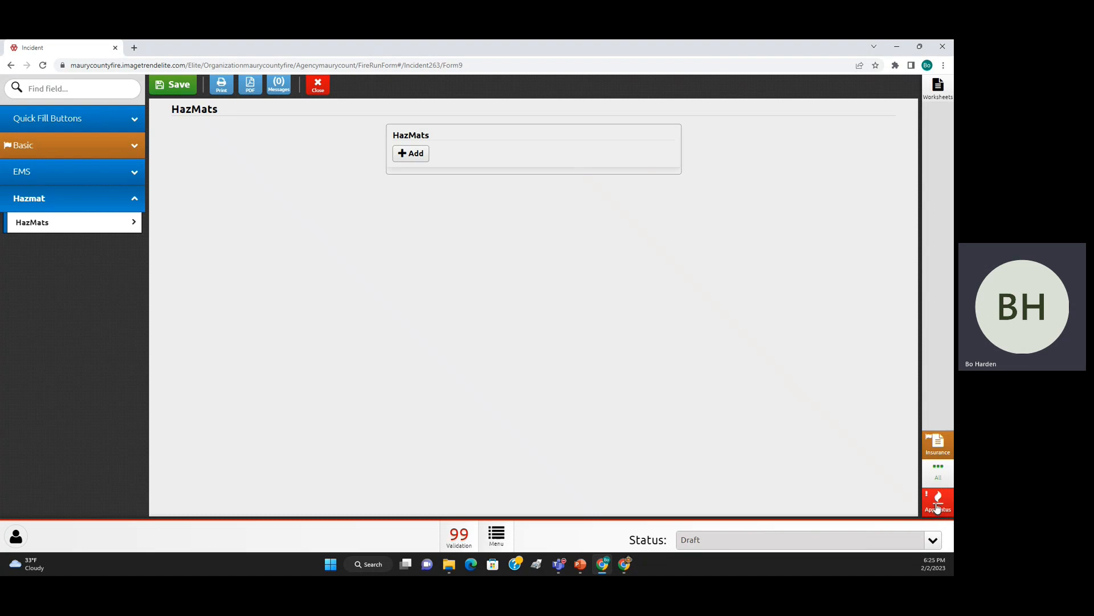
# Step: Add apparatus Chief 505 and Engine 1 to the incident's Apparatus List
pyautogui.click(937, 507)
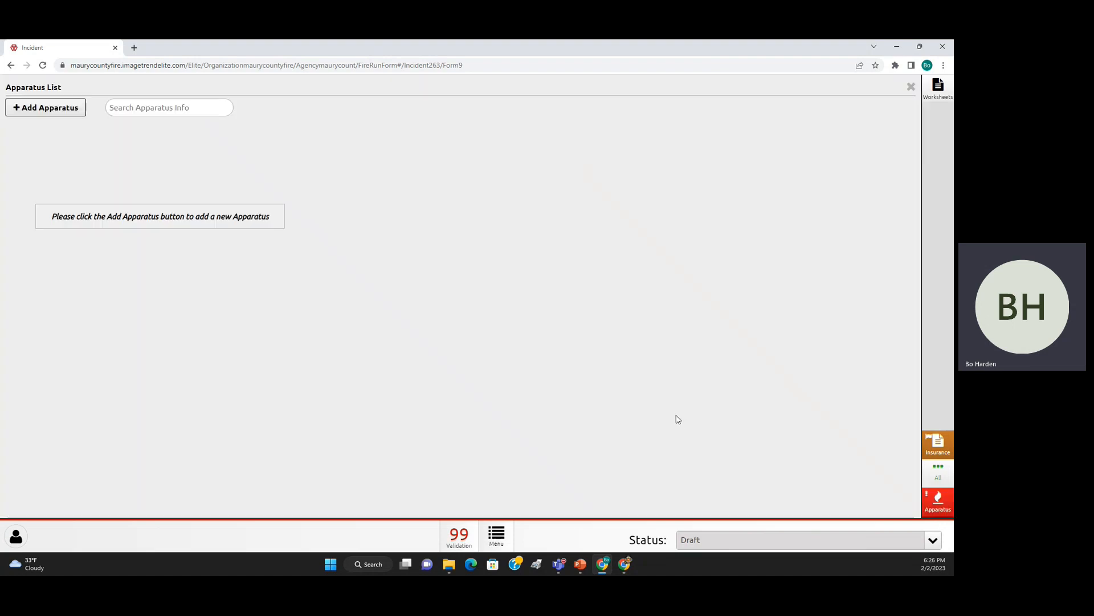
pyautogui.click(72, 114)
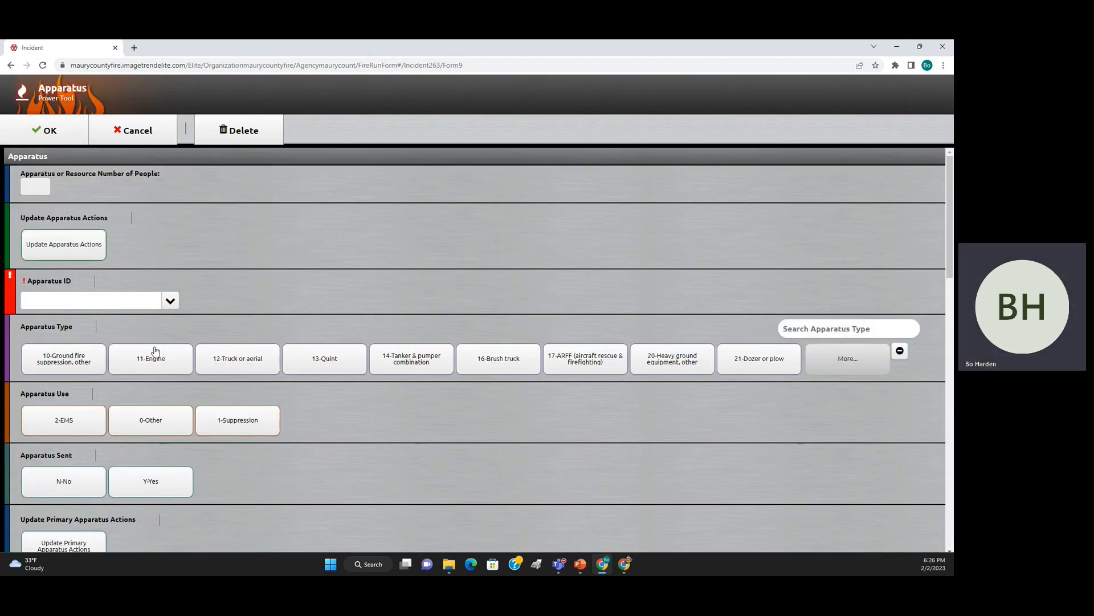
pyautogui.click(132, 302)
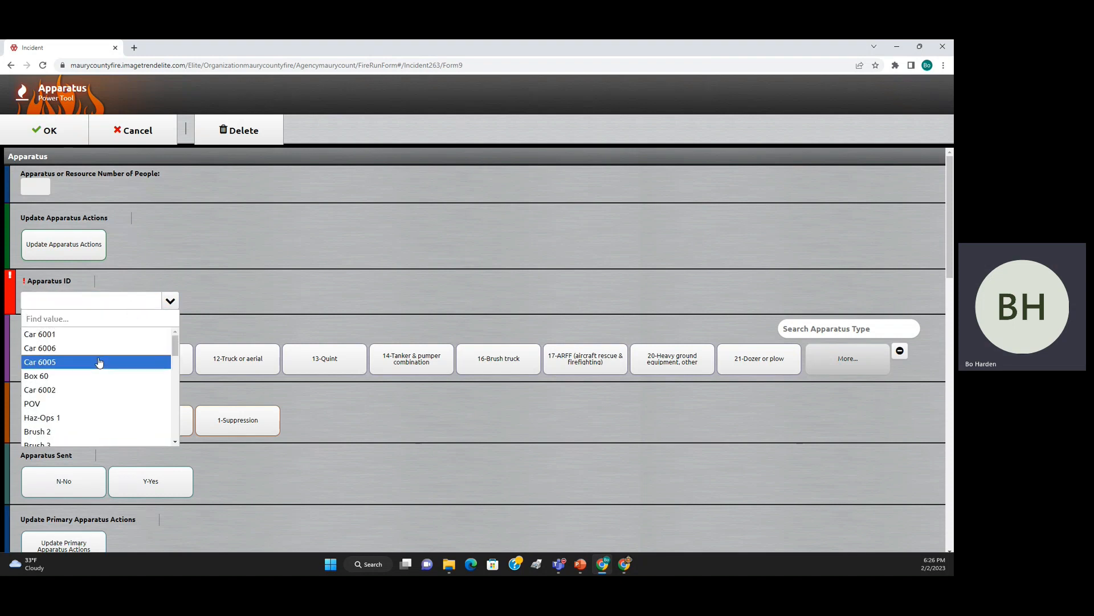
pyautogui.write('chief')
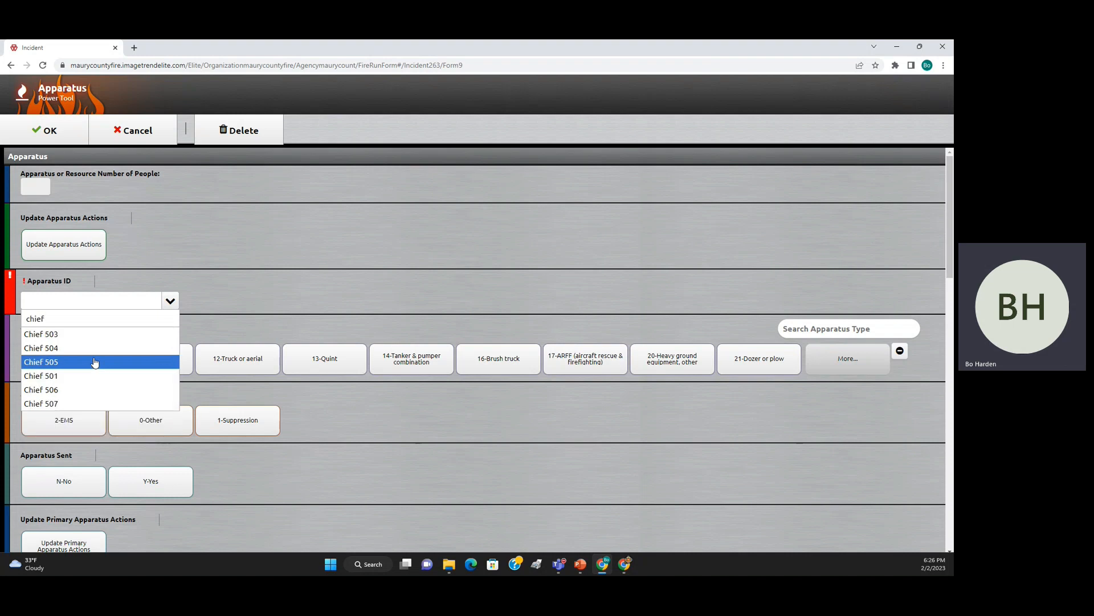
pyautogui.click(94, 363)
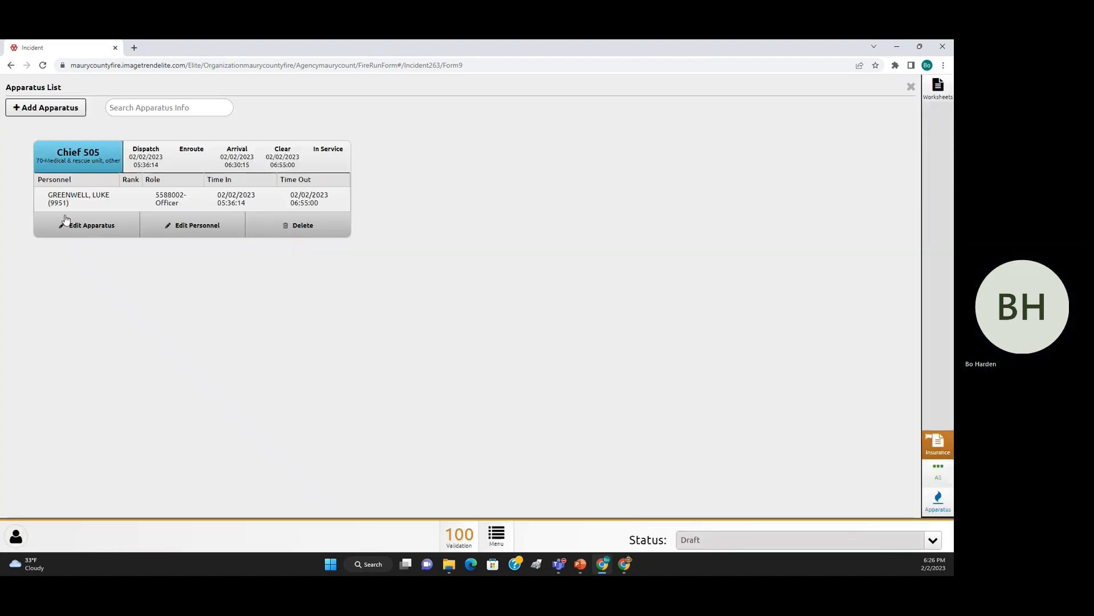
pyautogui.click(77, 113)
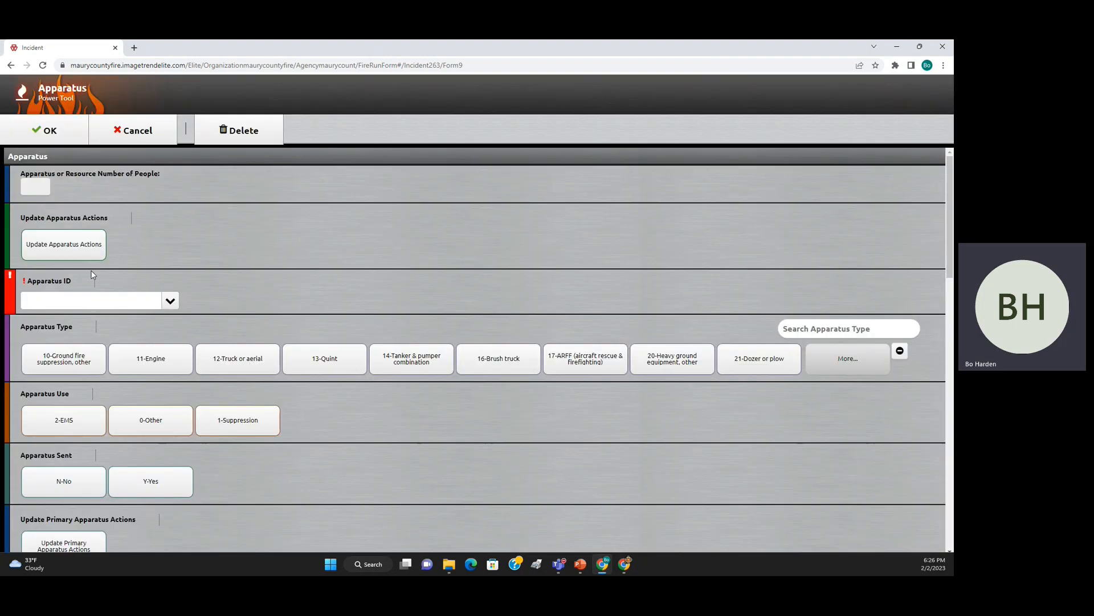
pyautogui.click(80, 301)
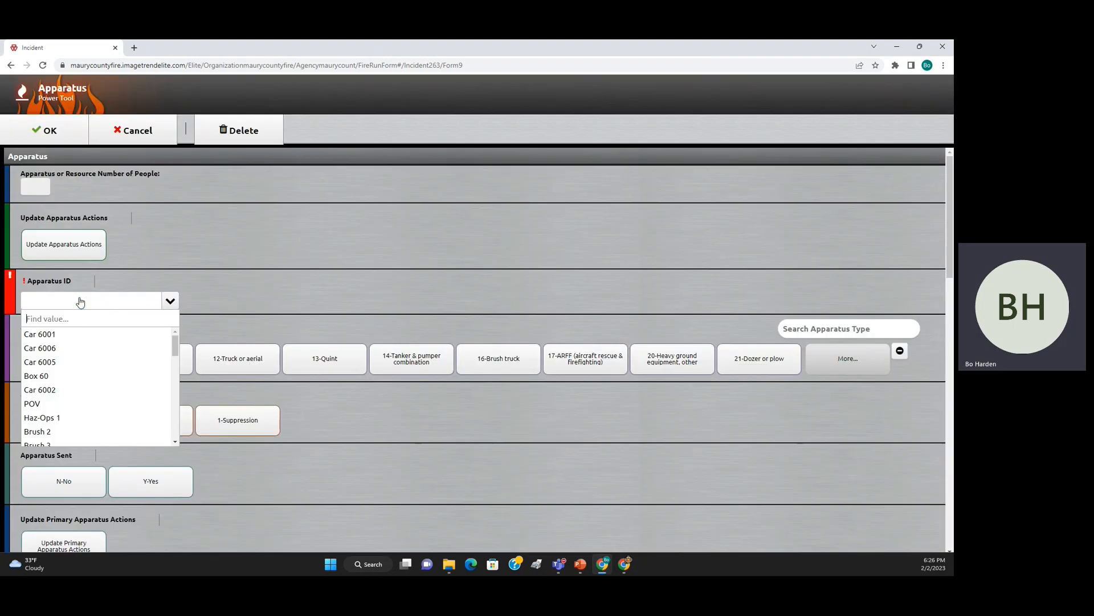
pyautogui.write('eng')
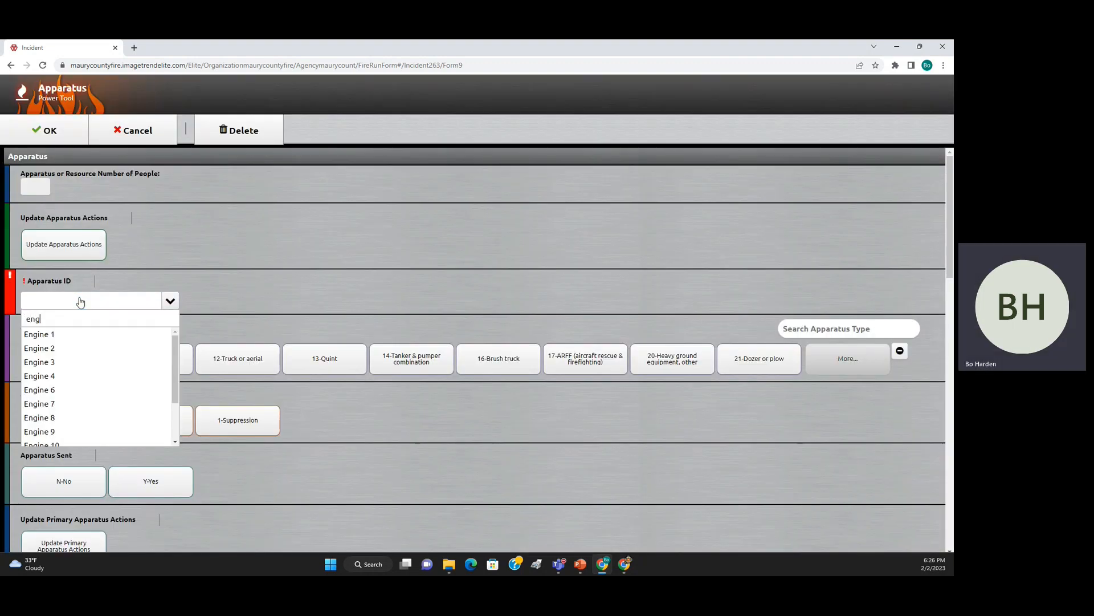
pyautogui.click(60, 337)
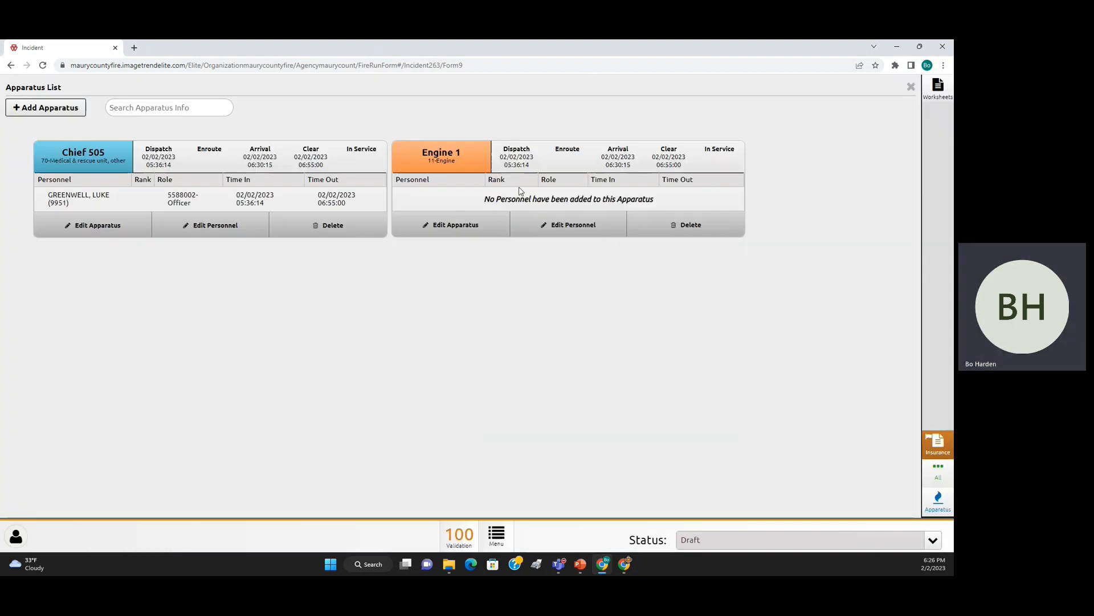
# Step: Assign crew to Engine 1 from a personnel roster search, then close the Apparatus List
pyautogui.click(559, 229)
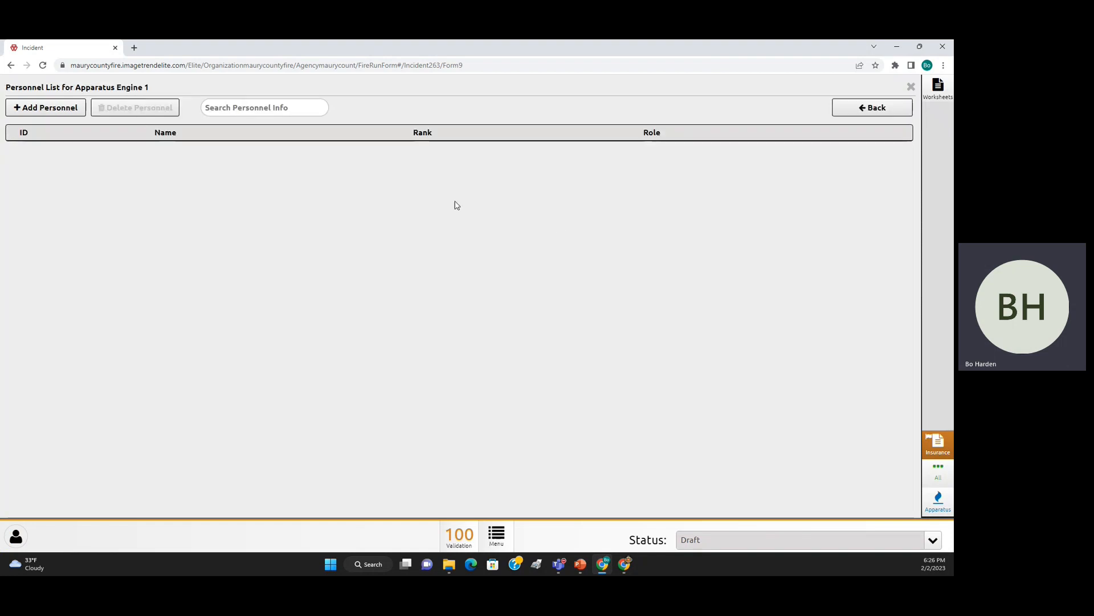
pyautogui.click(69, 108)
pyautogui.click(391, 239)
pyautogui.write('blaj')
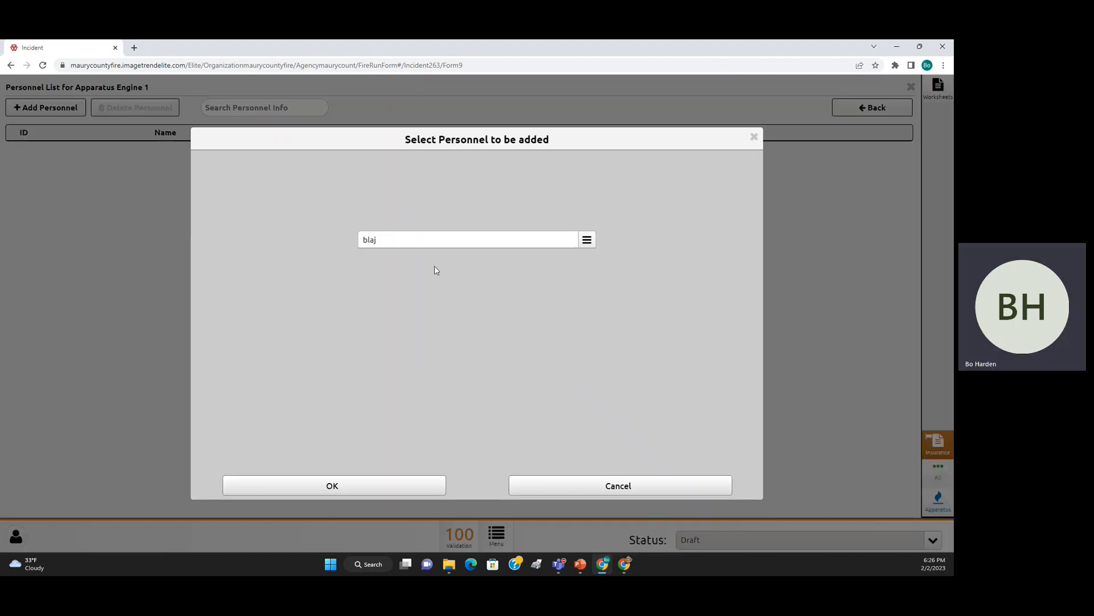
pyautogui.press('BackSpace')
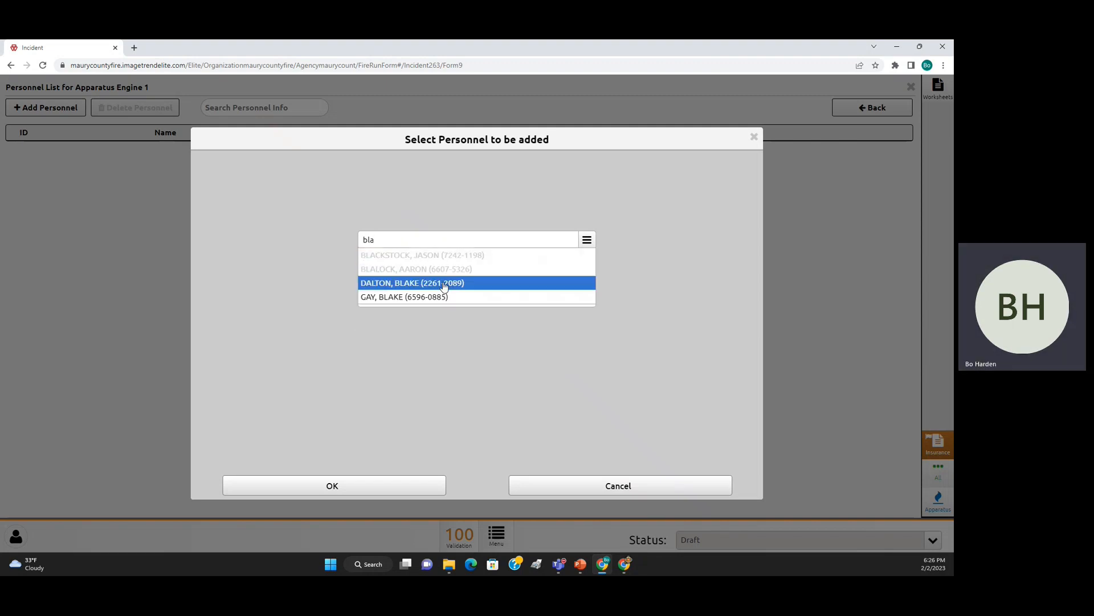
pyautogui.click(436, 297)
pyautogui.click(430, 284)
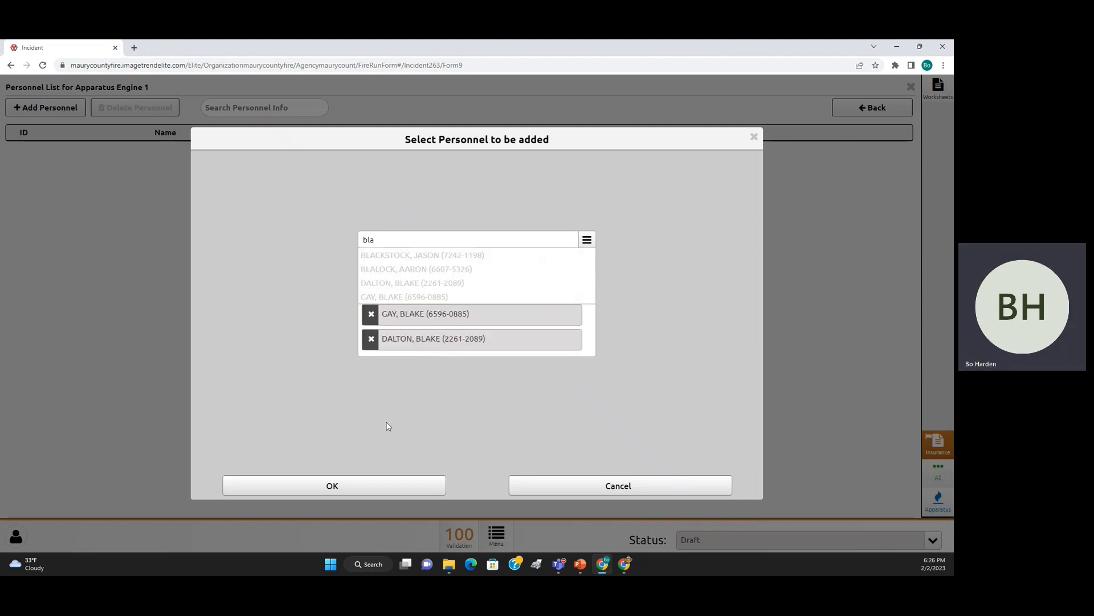
pyautogui.click(367, 482)
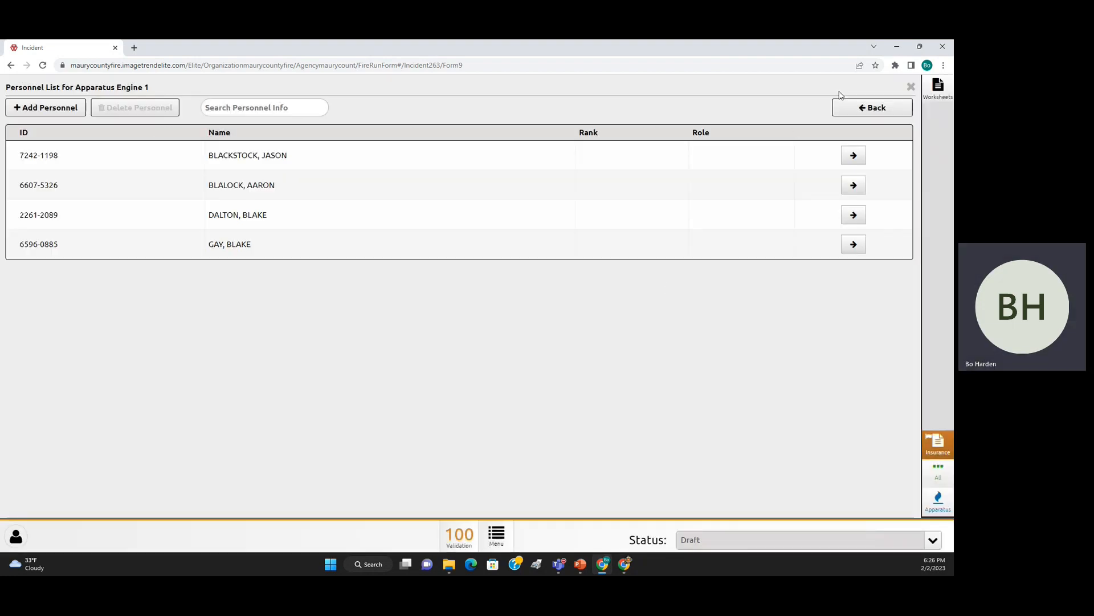
pyautogui.click(896, 107)
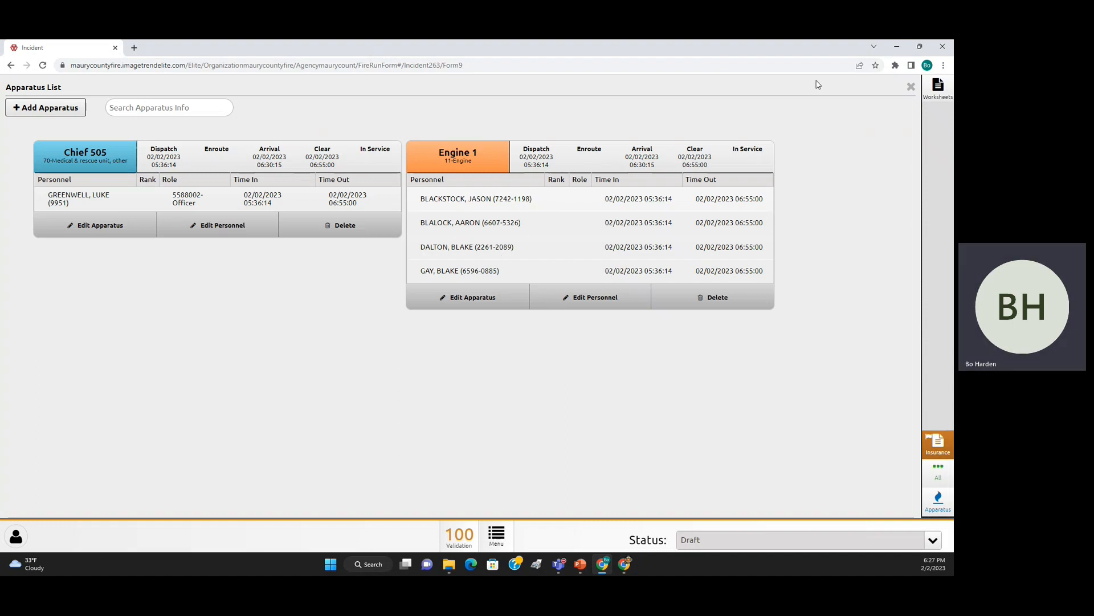
pyautogui.click(910, 88)
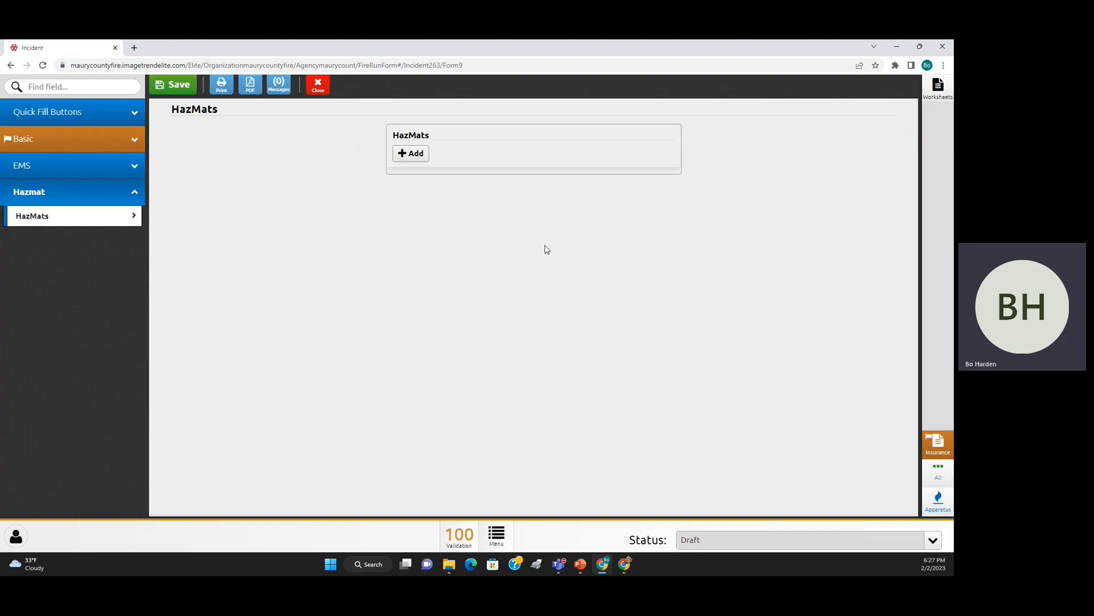
# Step: Collapse the Hazmat section in the incident's navigation sidebar
pyautogui.click(135, 194)
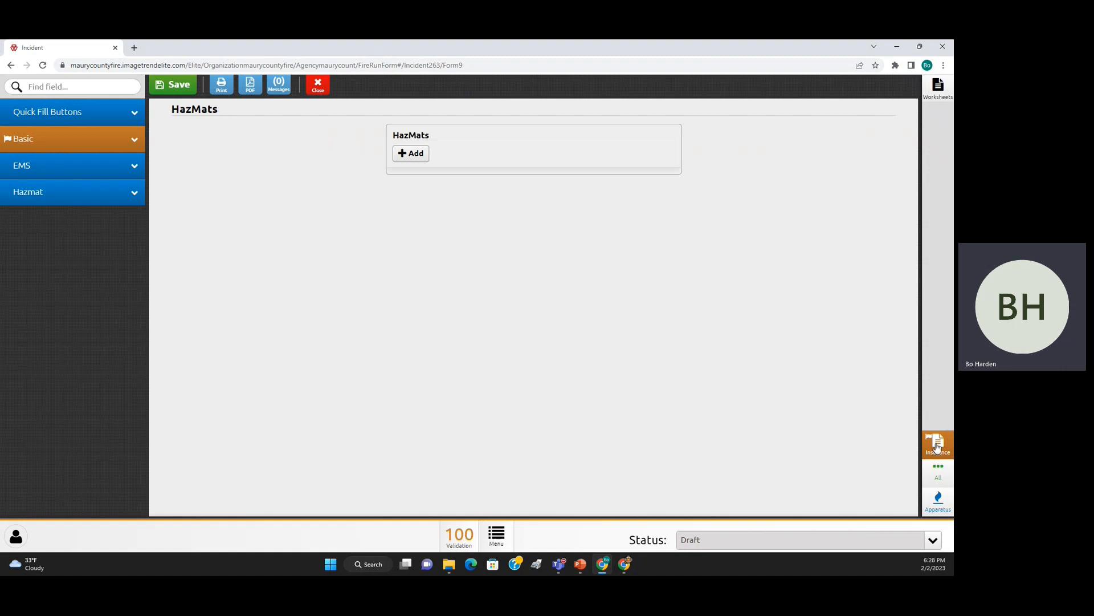
# Step: Review the Insurance Information - MCFD worksheet's Driver Name and Insurance Company fields
pyautogui.scroll(-1, 446, 344)
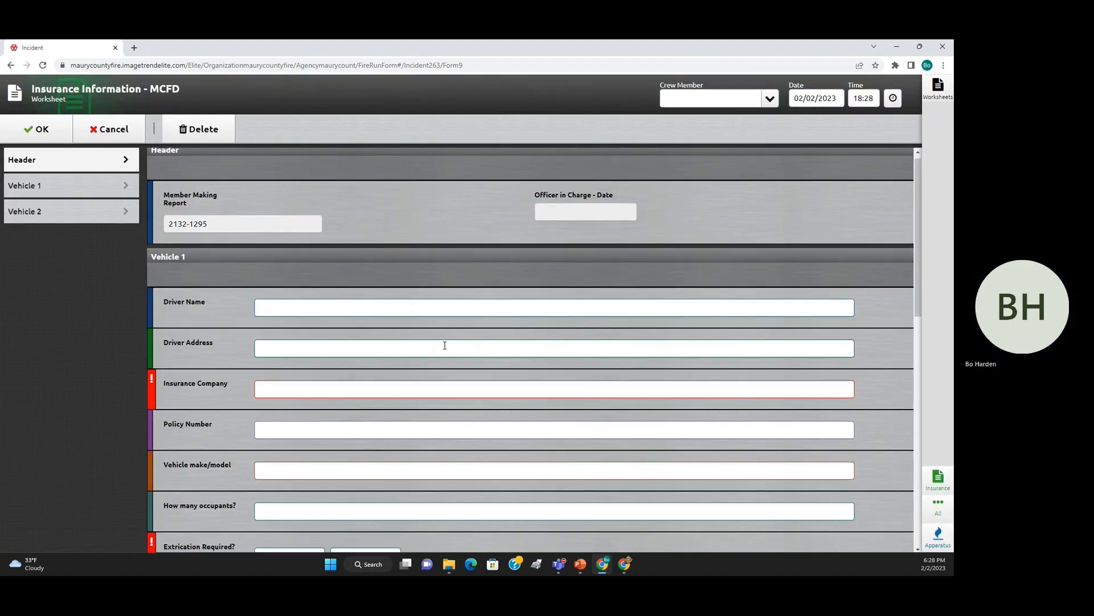
pyautogui.scroll(-1, 384, 323)
pyautogui.scroll(2, 391, 338)
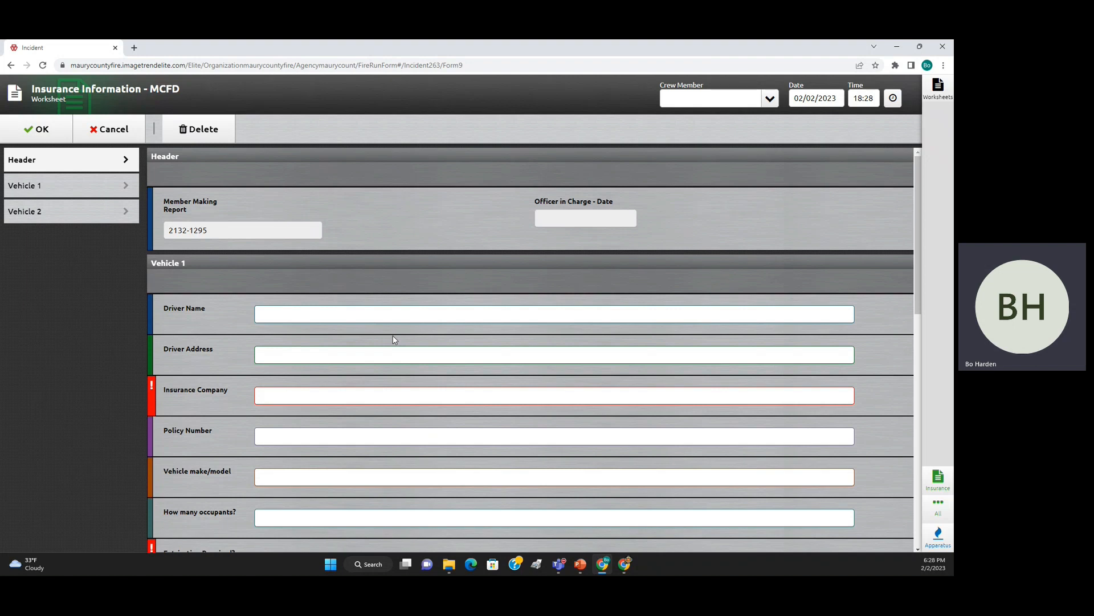
pyautogui.scroll(-1, 508, 384)
pyautogui.click(354, 265)
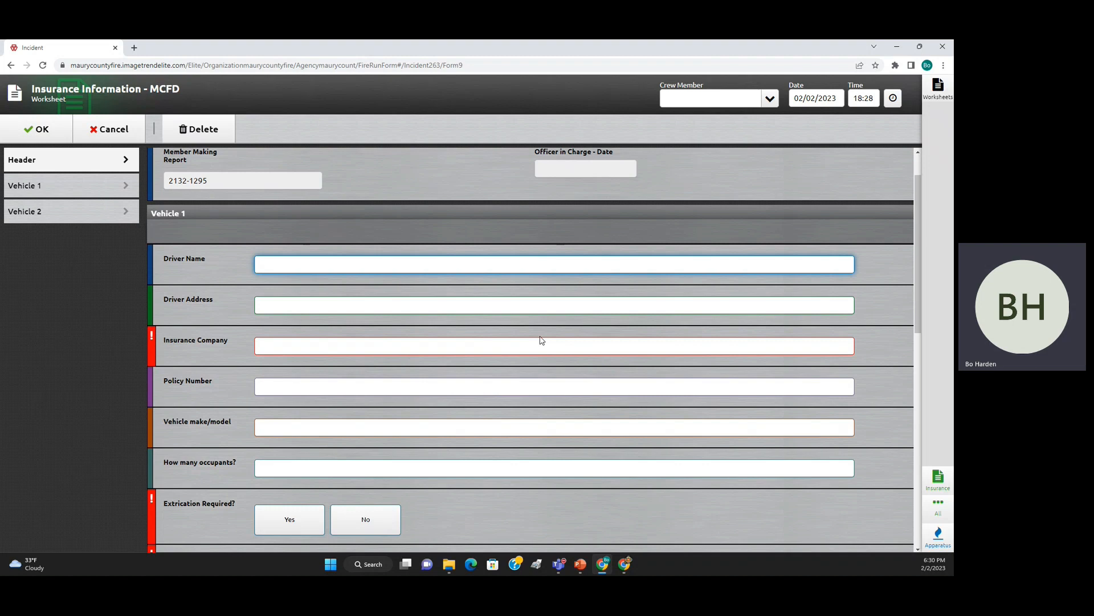
pyautogui.click(464, 346)
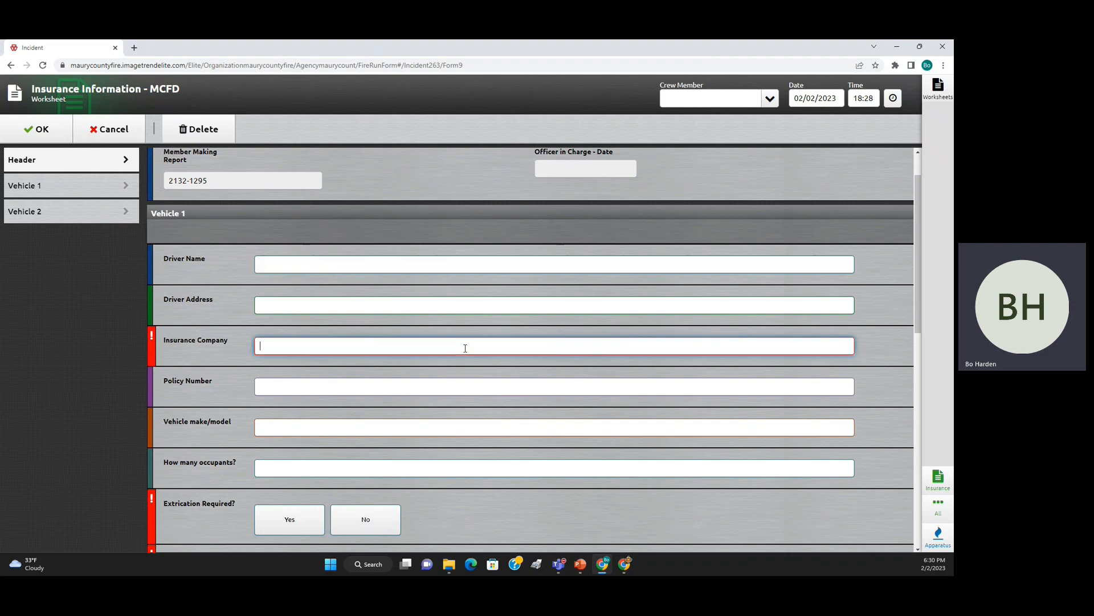
pyautogui.scroll(-1, 462, 357)
pyautogui.scroll(-3, 459, 365)
pyautogui.scroll(3, 456, 369)
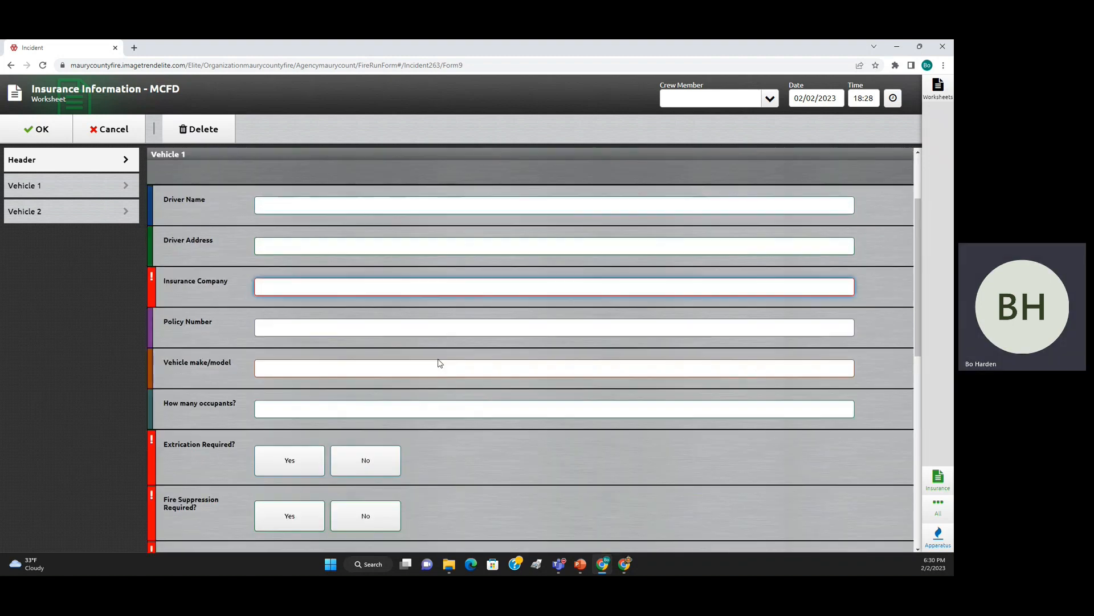
pyautogui.scroll(-2, 364, 281)
pyautogui.scroll(-3, 342, 331)
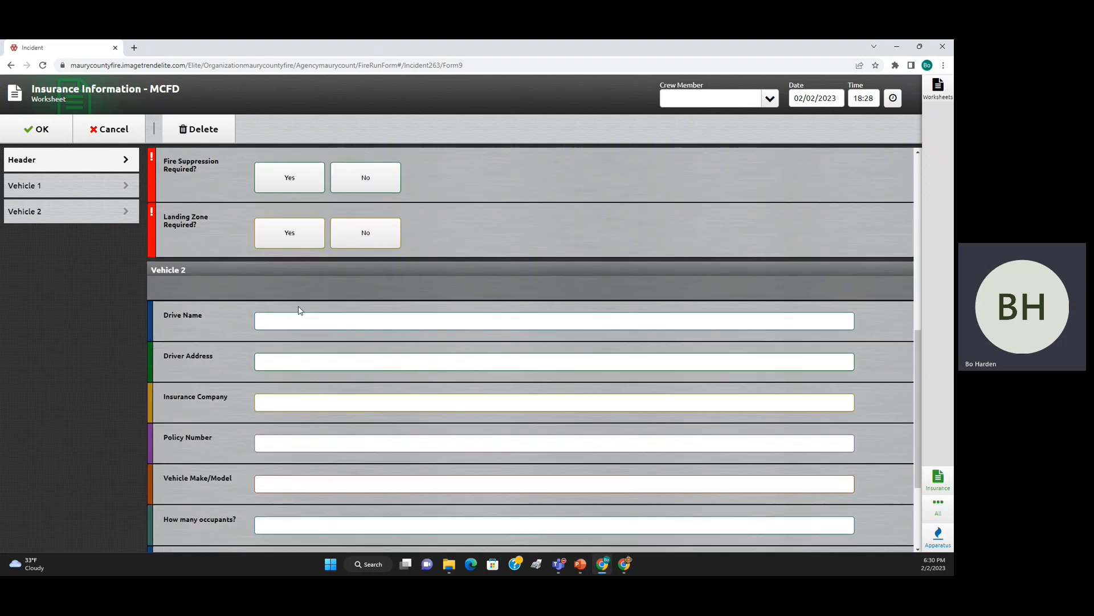
pyautogui.scroll(2, 251, 337)
pyautogui.scroll(-1, 254, 363)
pyautogui.scroll(-2, 252, 364)
pyautogui.scroll(4, 309, 362)
pyautogui.scroll(2, 314, 360)
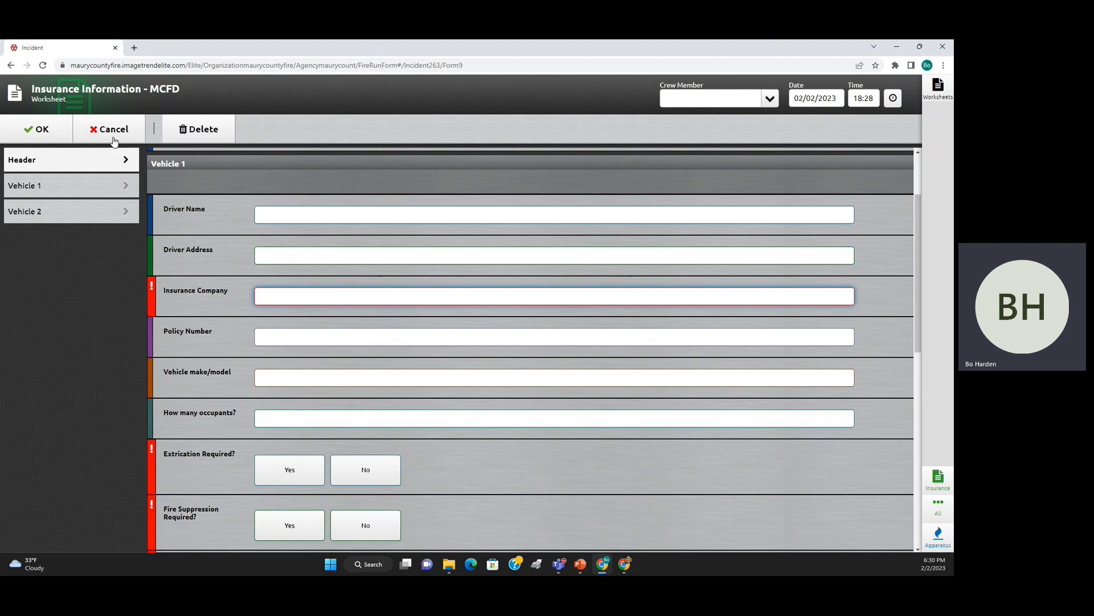
# Step: Delete the insurance worksheet, reopen it from the Worksheets panel, and delete it again
pyautogui.click(194, 136)
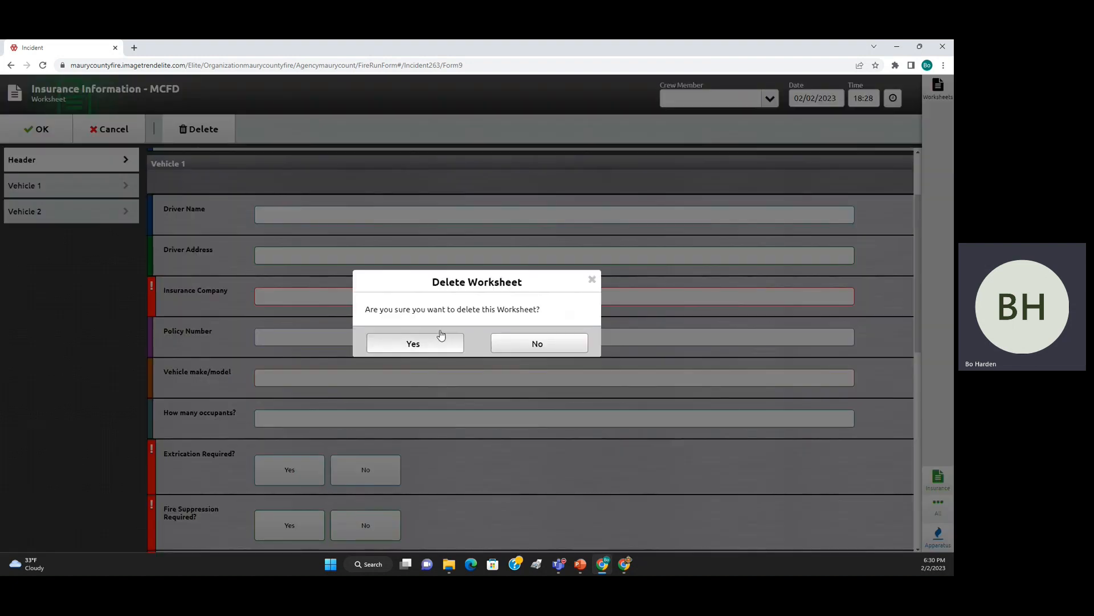
pyautogui.click(440, 337)
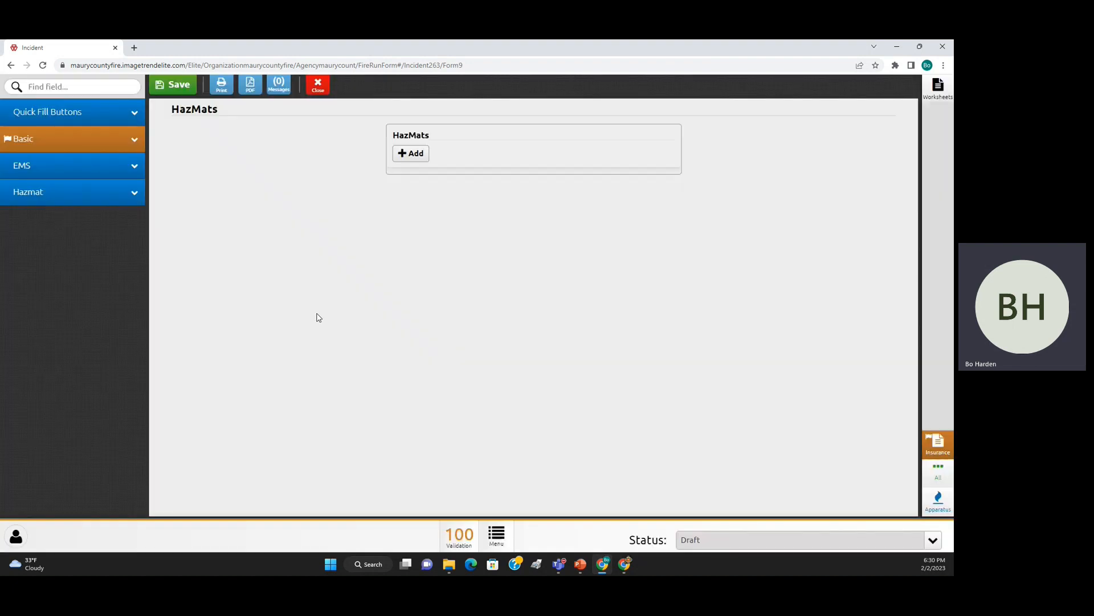
pyautogui.click(944, 97)
pyautogui.click(890, 86)
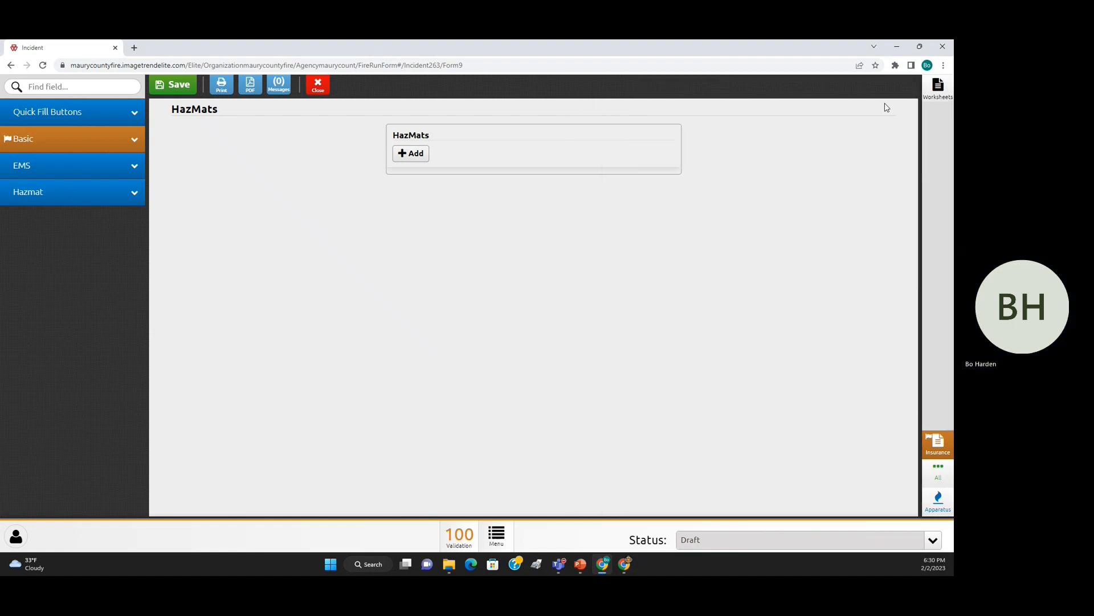
pyautogui.click(935, 440)
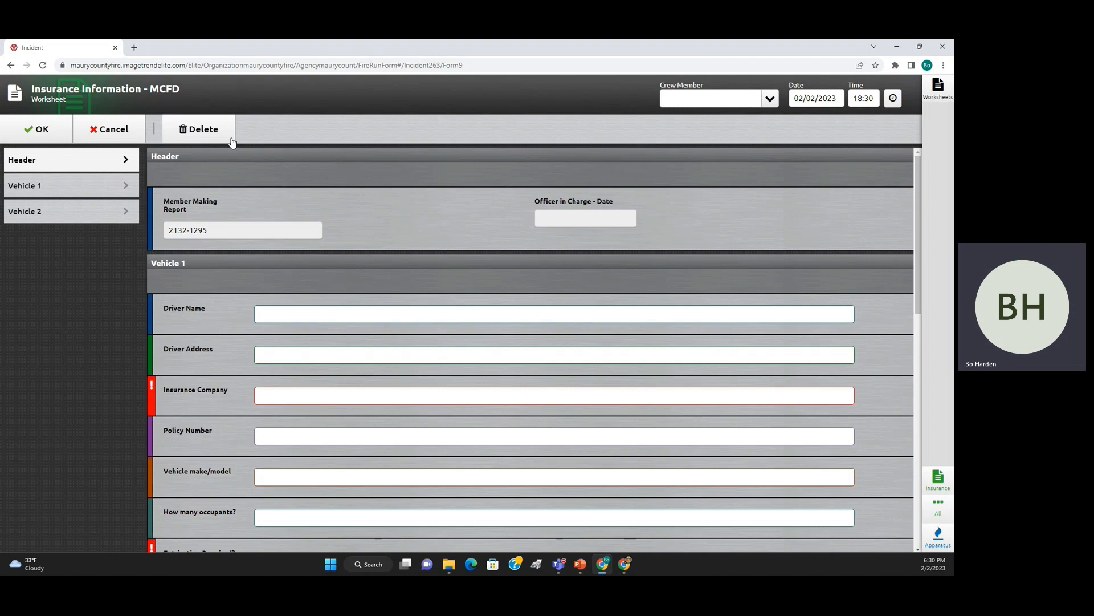
pyautogui.click(230, 141)
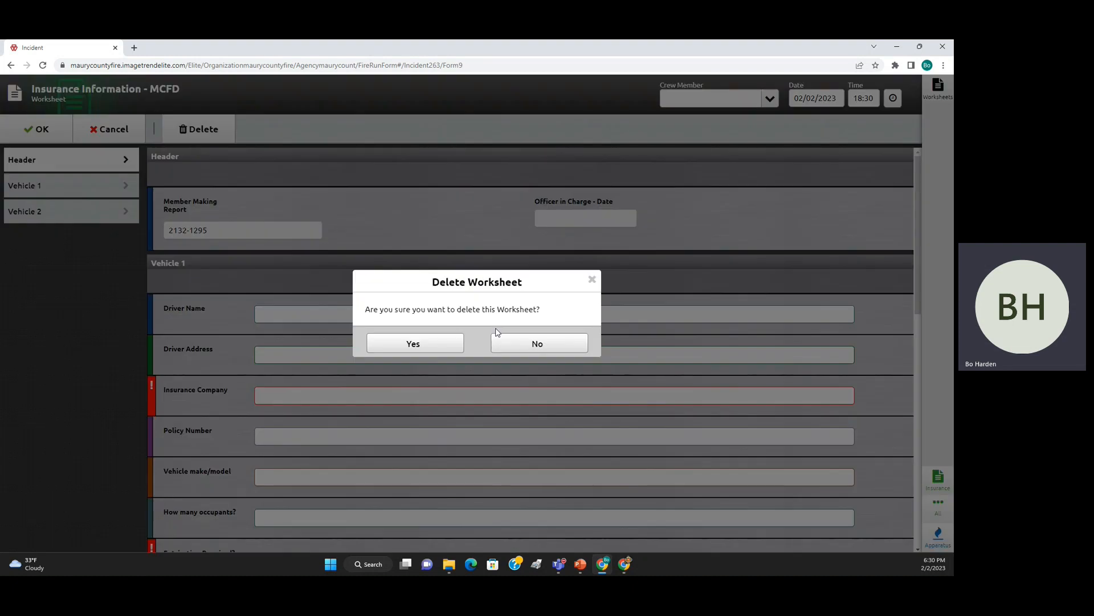
pyautogui.click(454, 343)
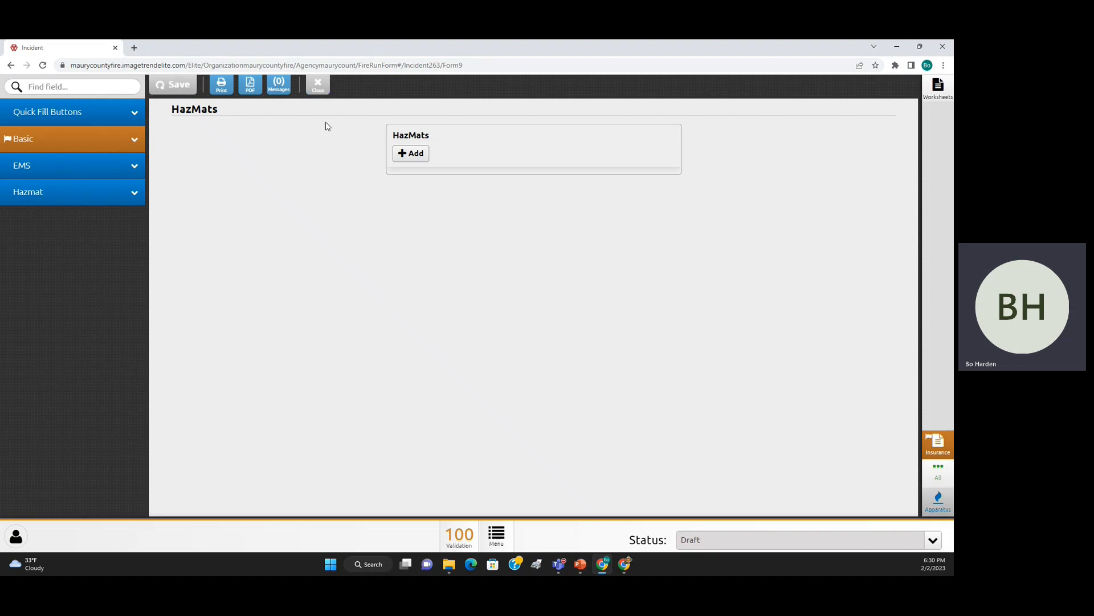
# Step: Close the incident as Finished, leave the page, and select the top 02/02/2023 incident
pyautogui.click(324, 93)
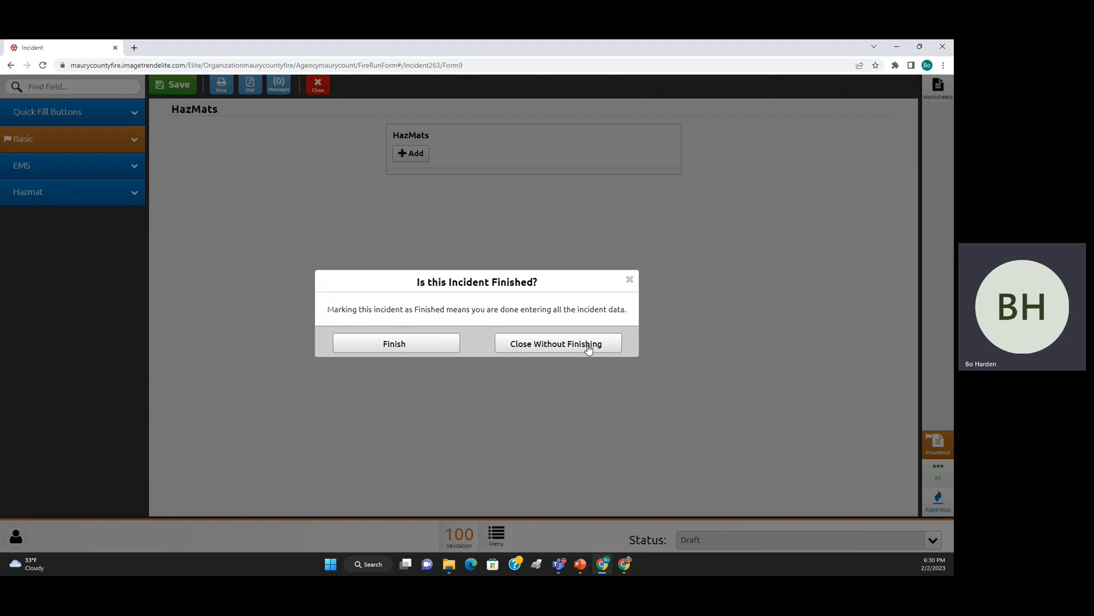
pyautogui.click(421, 344)
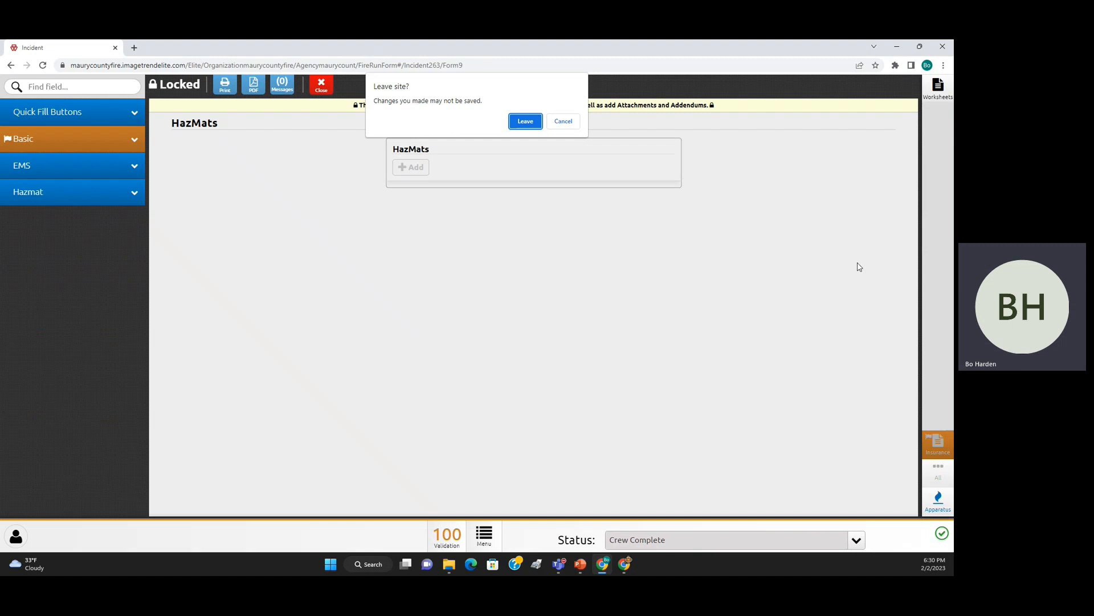
pyautogui.click(526, 121)
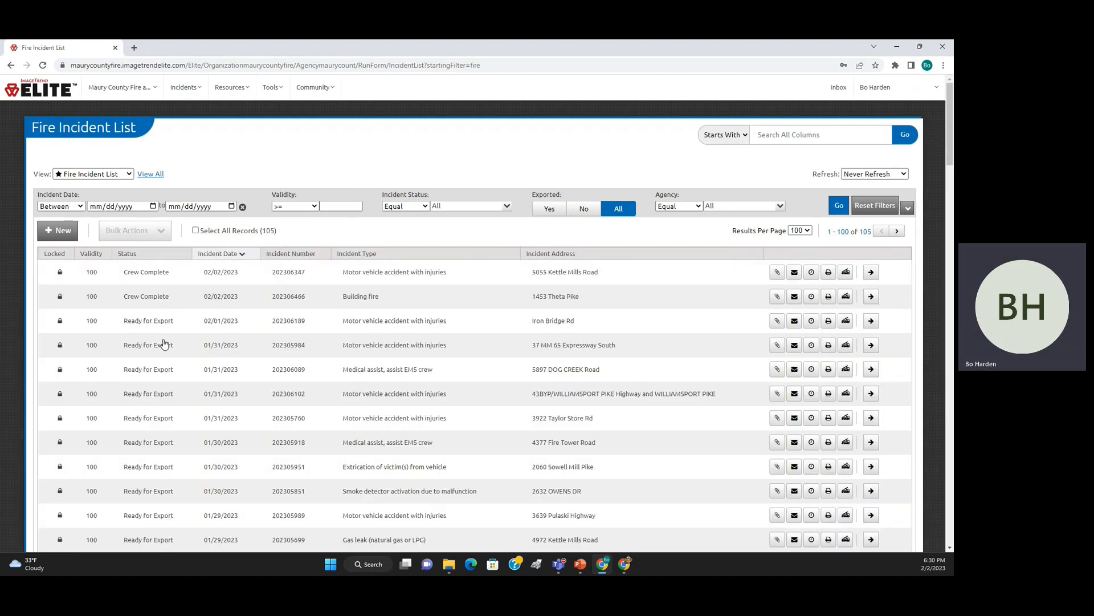
pyautogui.click(456, 279)
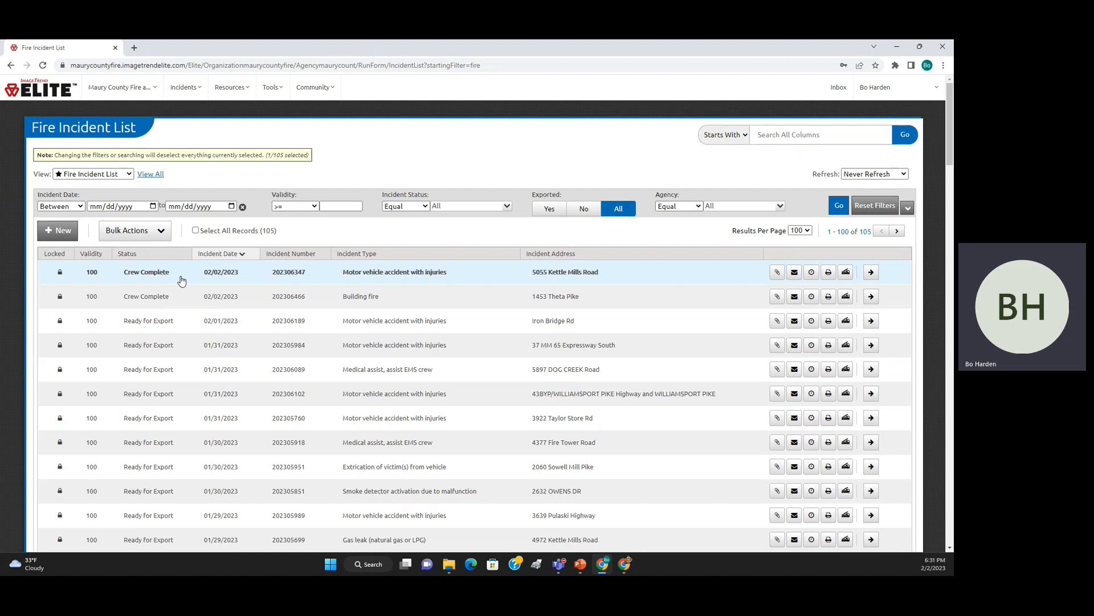
# Step: Update the selected incident's status to Ready for Export, then select the 02/01/2023 incident
pyautogui.click(169, 234)
pyautogui.click(165, 303)
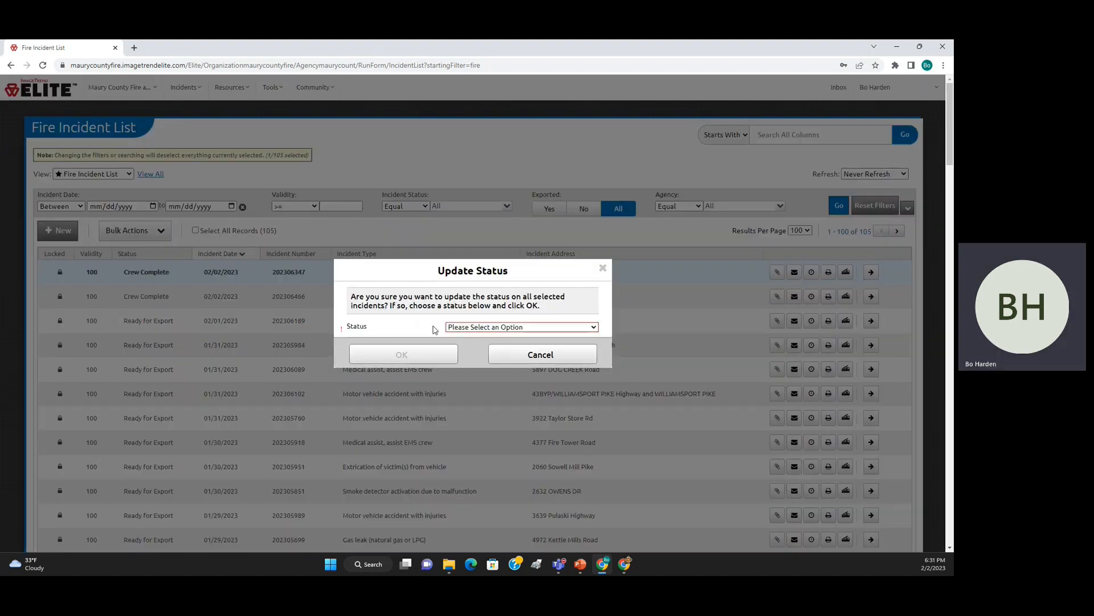
pyautogui.click(476, 332)
pyautogui.click(456, 384)
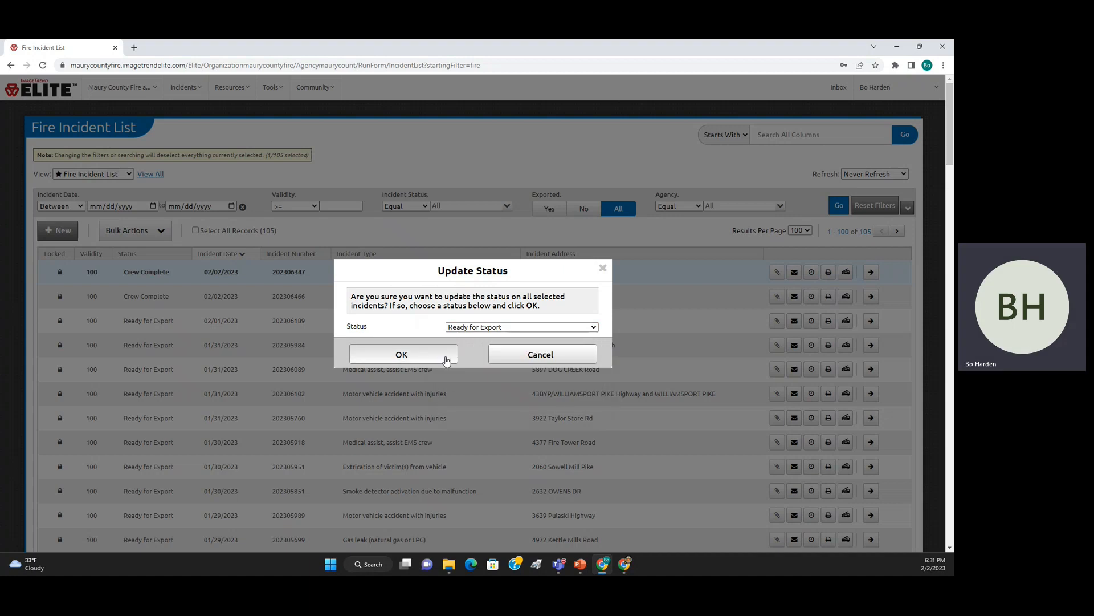
pyautogui.click(444, 356)
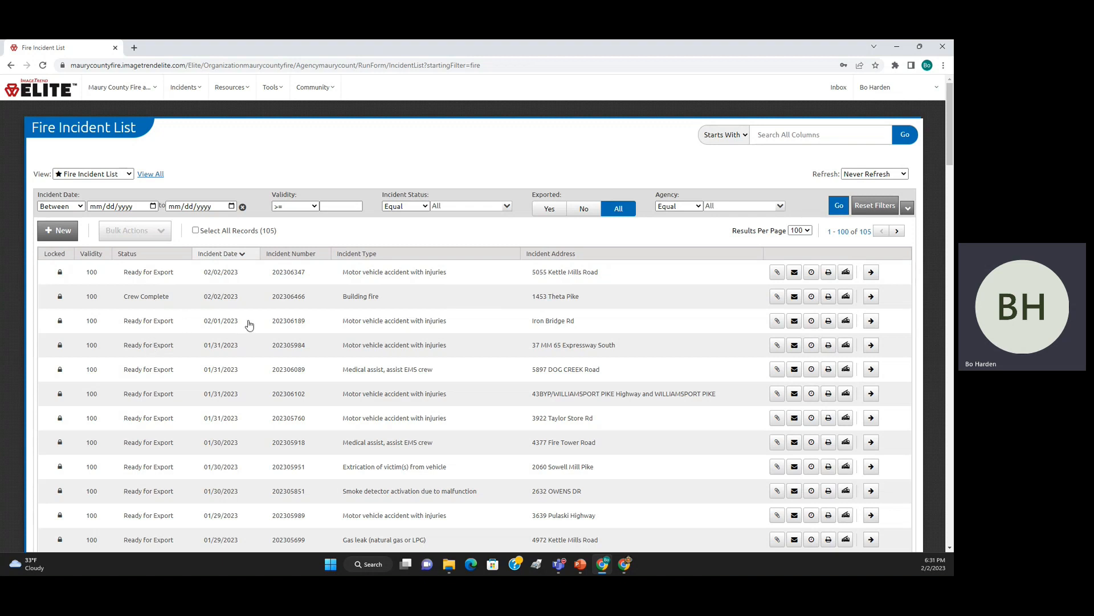
pyautogui.click(313, 324)
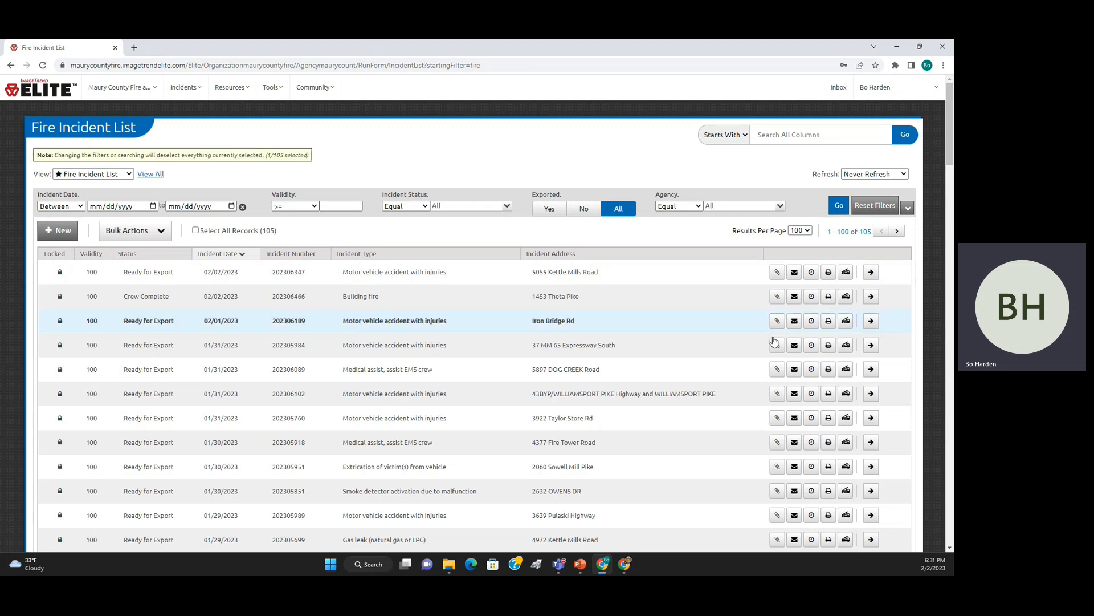
# Step: Open the 02/01/2023 accident incident, view its actions Menu, then close the incident
pyautogui.click(870, 322)
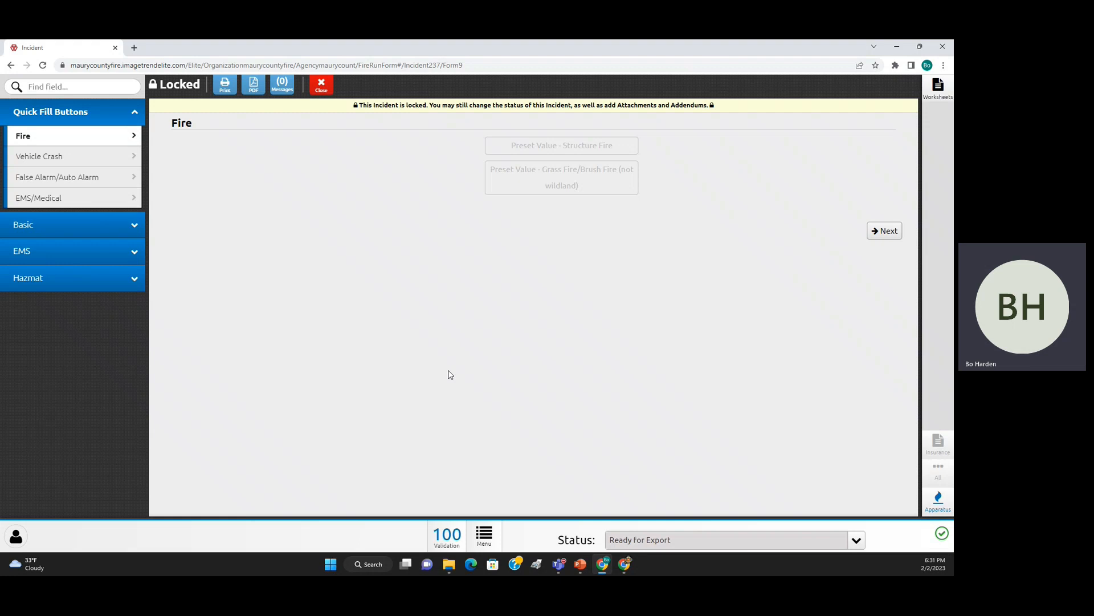
pyautogui.click(484, 537)
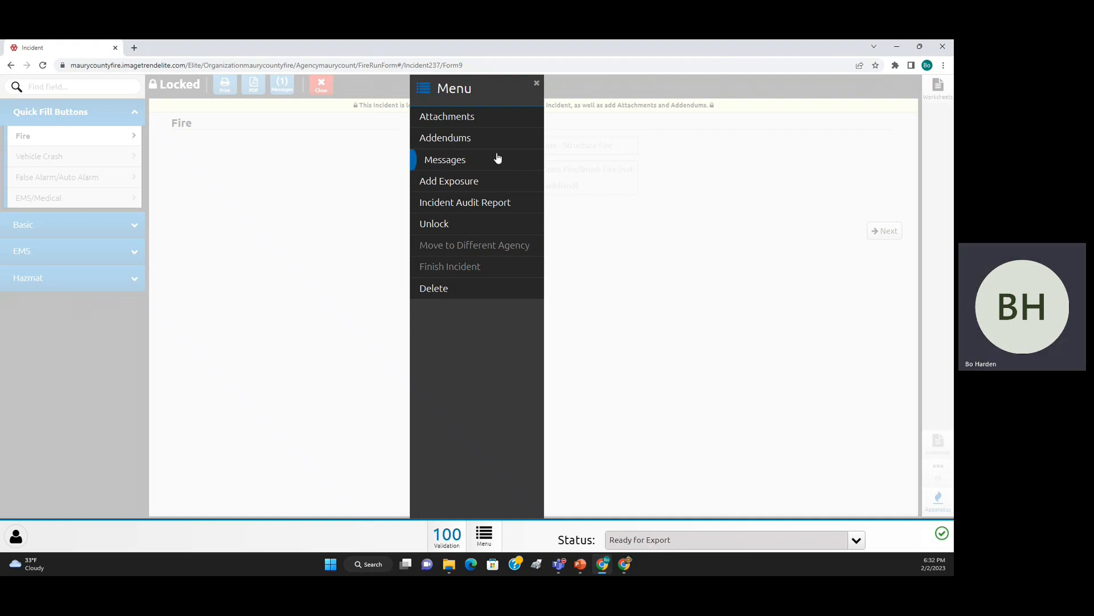
pyautogui.click(535, 82)
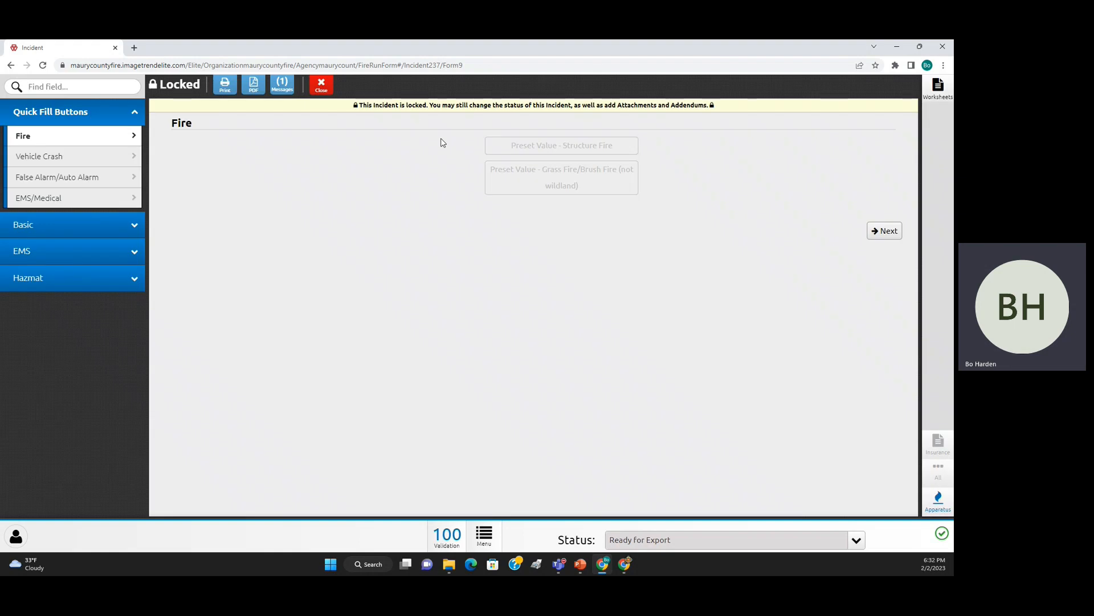
pyautogui.click(323, 87)
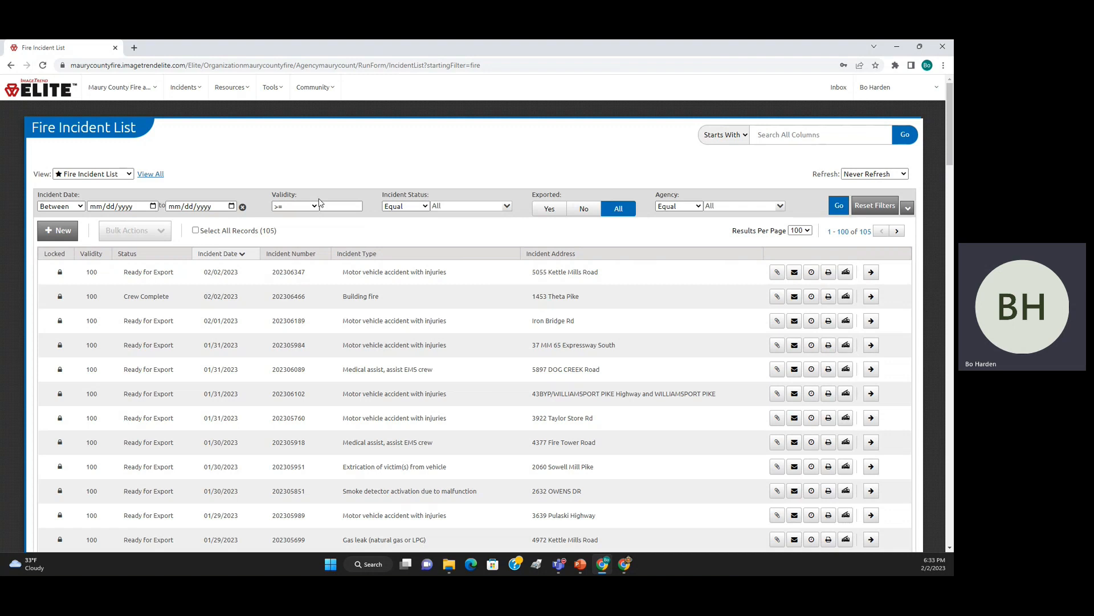
# Step: Reopen the top 02/02/2023 incident and start a new blank browser tab
pyautogui.click(871, 272)
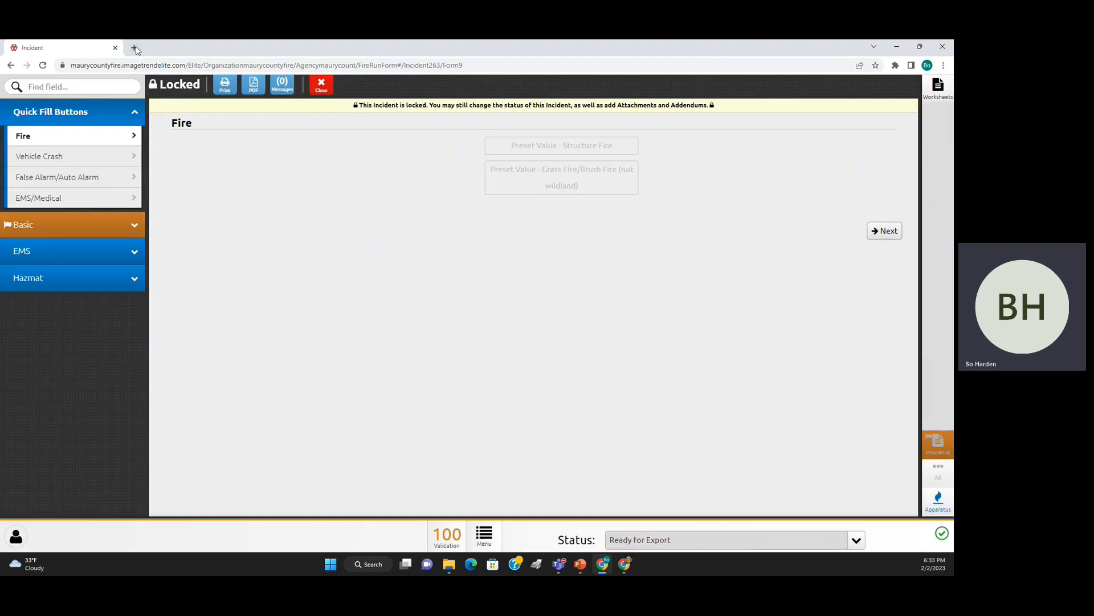
pyautogui.click(134, 47)
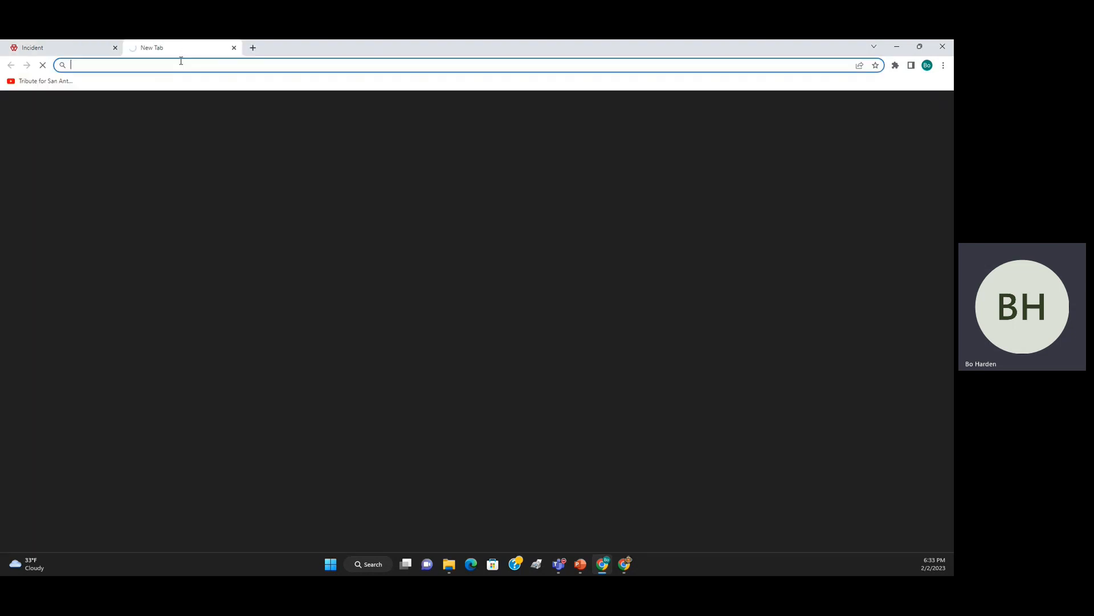
# Step: Search Google for 'groupme' in the new tab
pyautogui.write('group.e')
pyautogui.press('BackSpace')
pyautogui.press('BackSpace')
pyautogui.write('me')
pyautogui.press('Return')
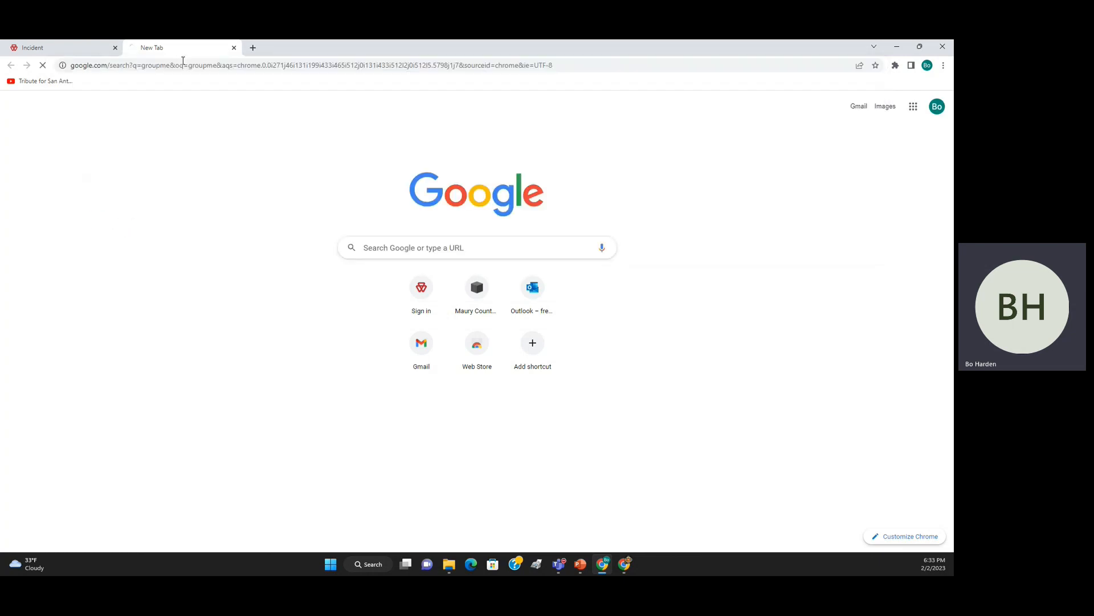
# Step: On the incident tab, open the actions Menu and choose to delete the incident
pyautogui.click(103, 47)
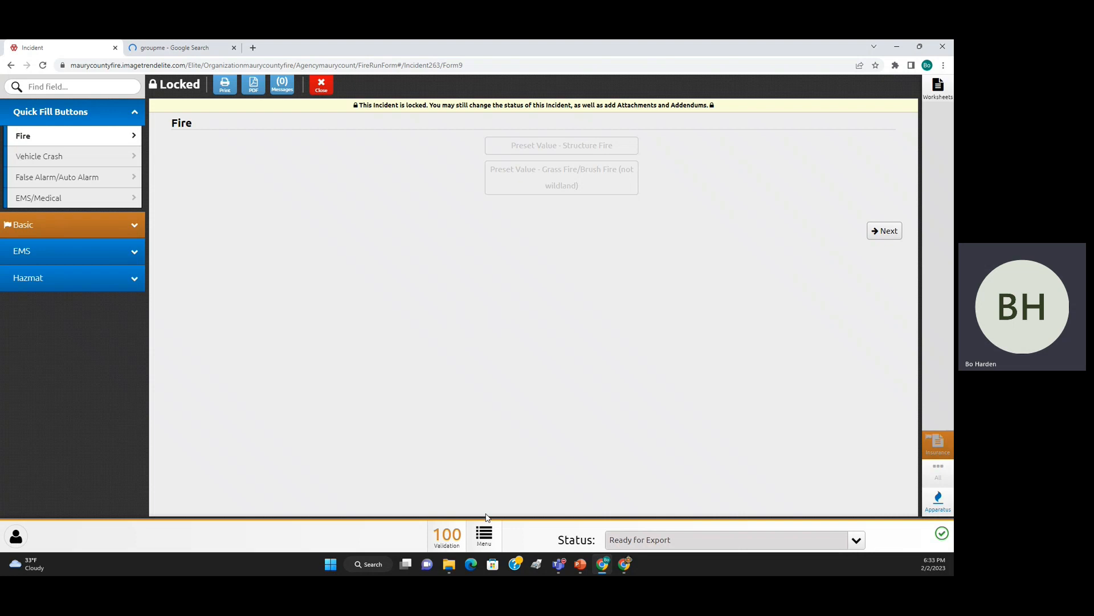
pyautogui.click(484, 534)
pyautogui.click(456, 285)
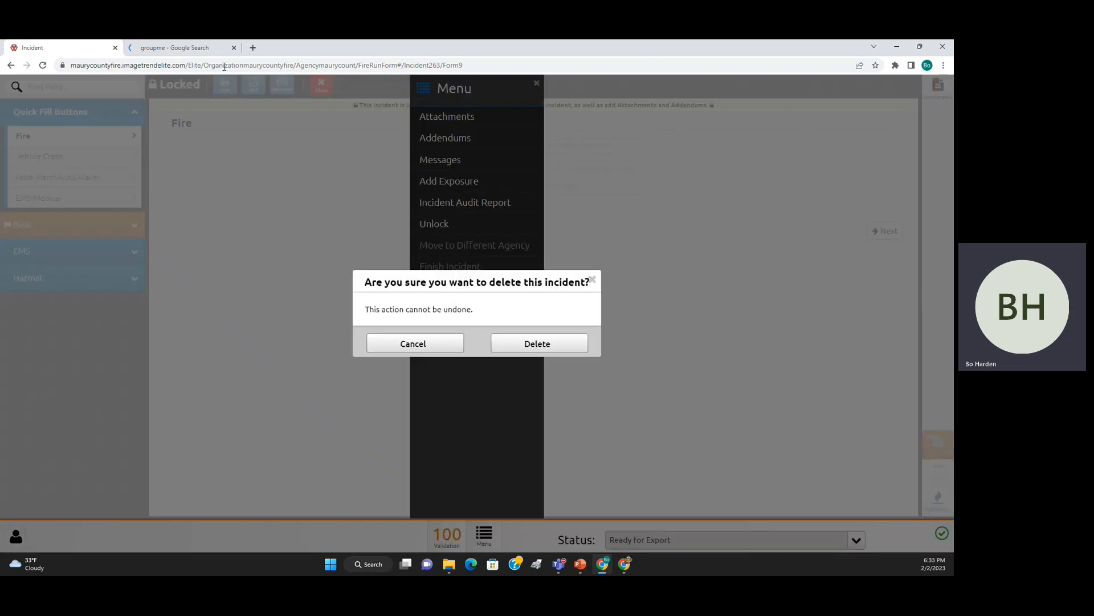
# Step: Change the Google query to 'groupme login' and run the search
pyautogui.click(220, 50)
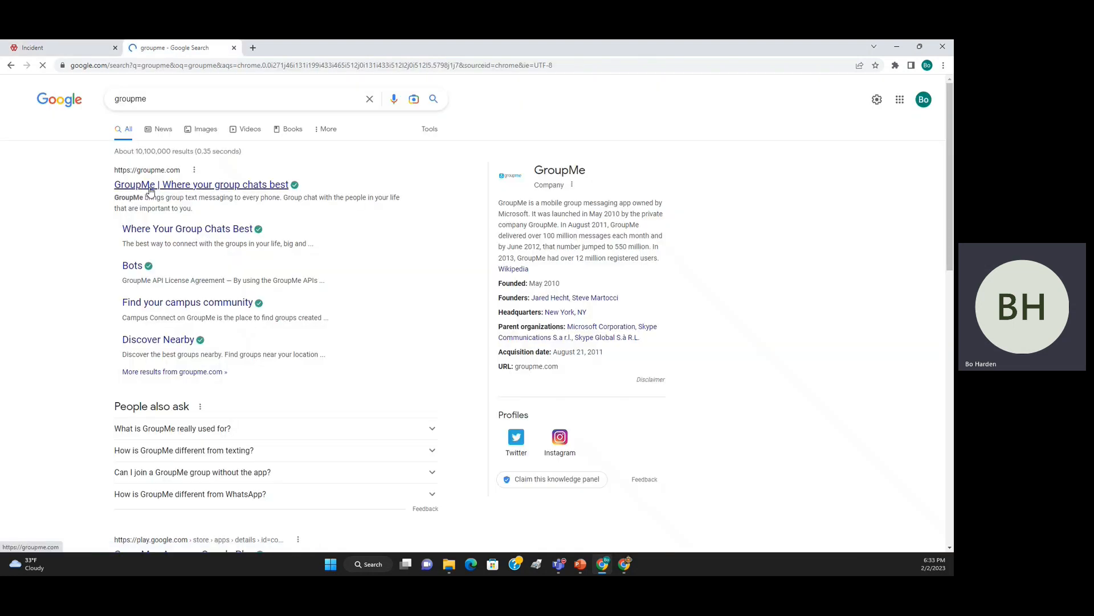
pyautogui.click(188, 100)
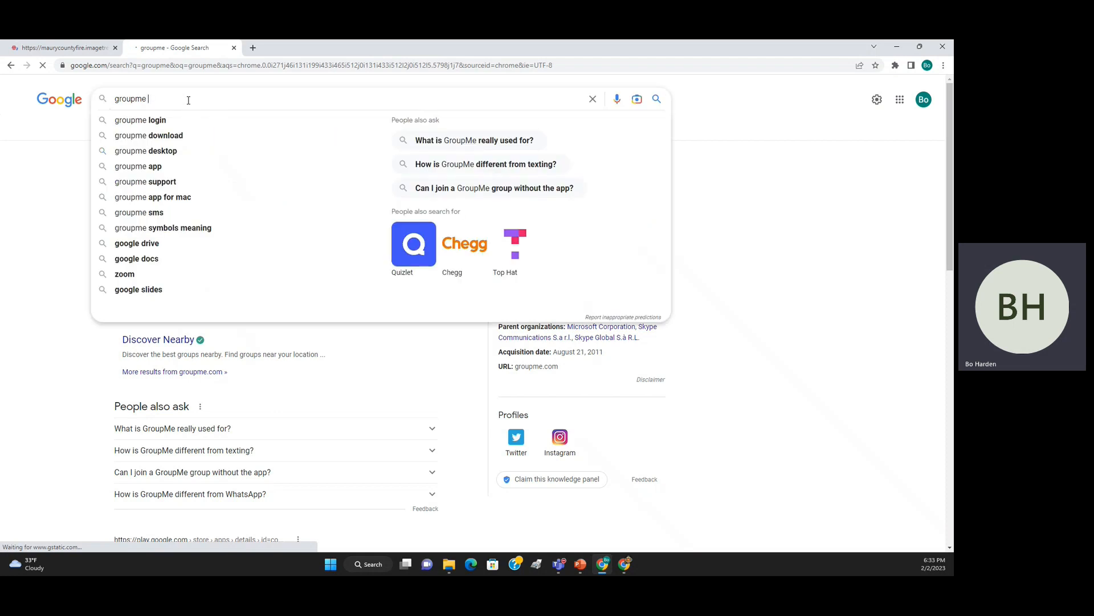
pyautogui.write('login')
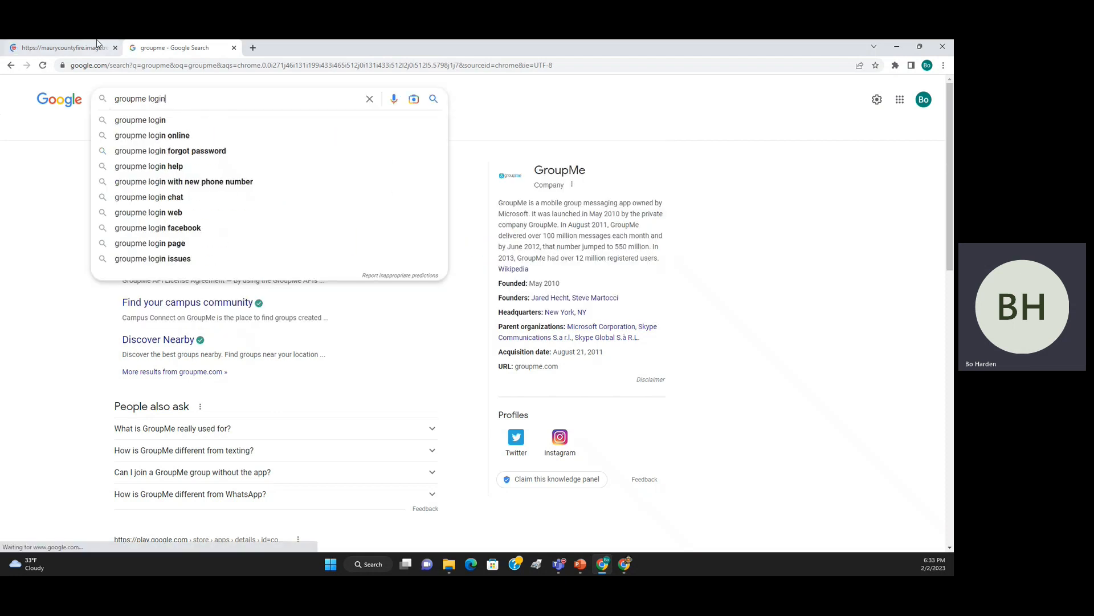
pyautogui.click(97, 43)
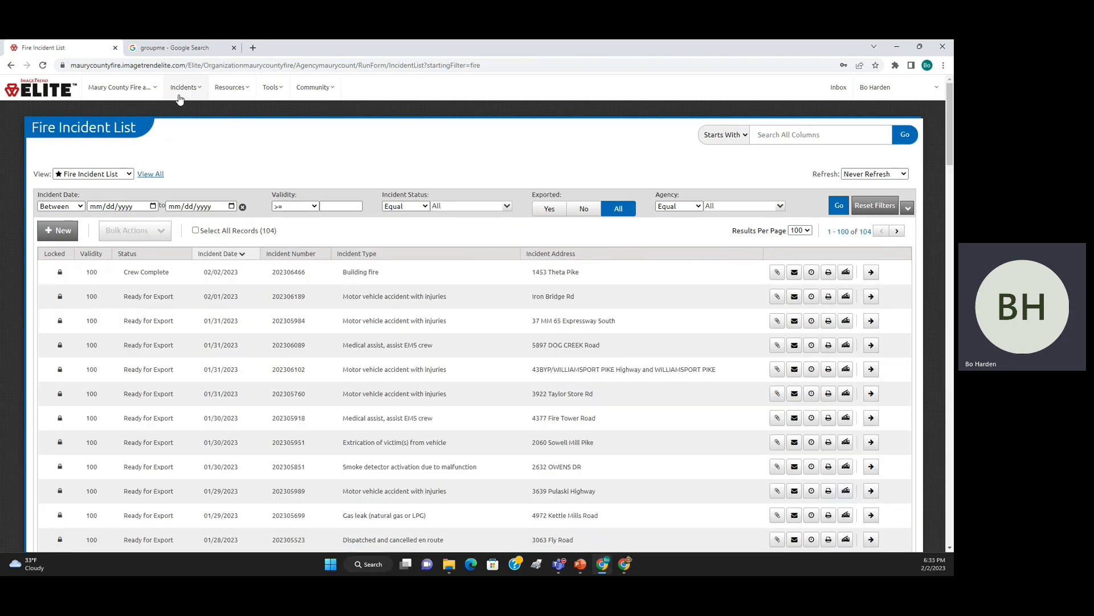
pyautogui.click(171, 47)
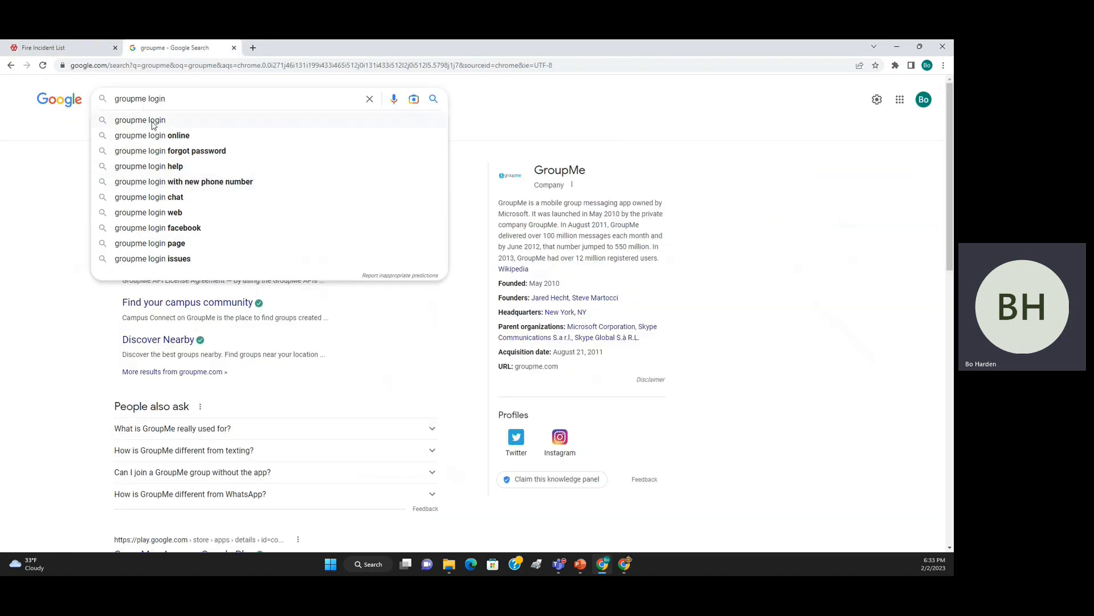
pyautogui.click(45, 192)
pyautogui.click(199, 100)
pyautogui.press('Return')
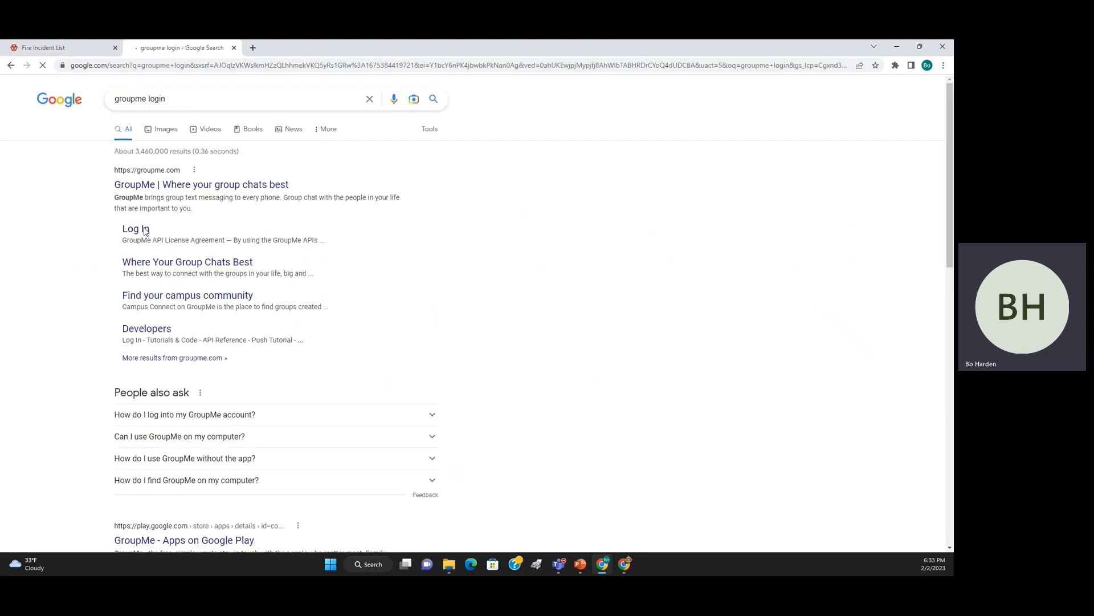
# Step: Open the GroupMe Developers login page and submit the account's phone number and password
pyautogui.click(144, 229)
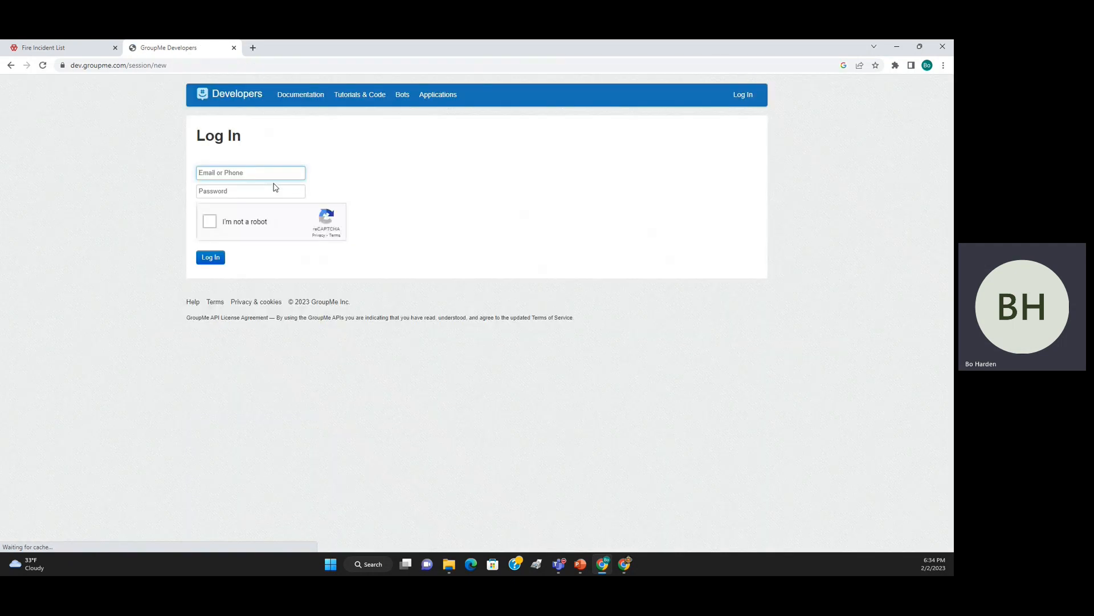
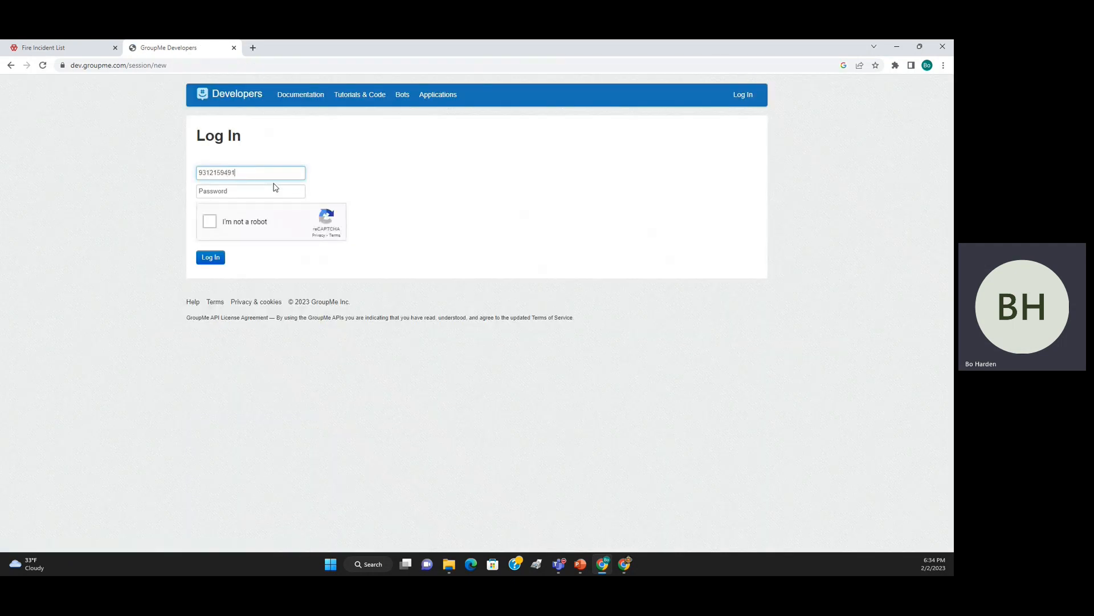
pyautogui.press('Tab')
pyautogui.write('•••••••••')
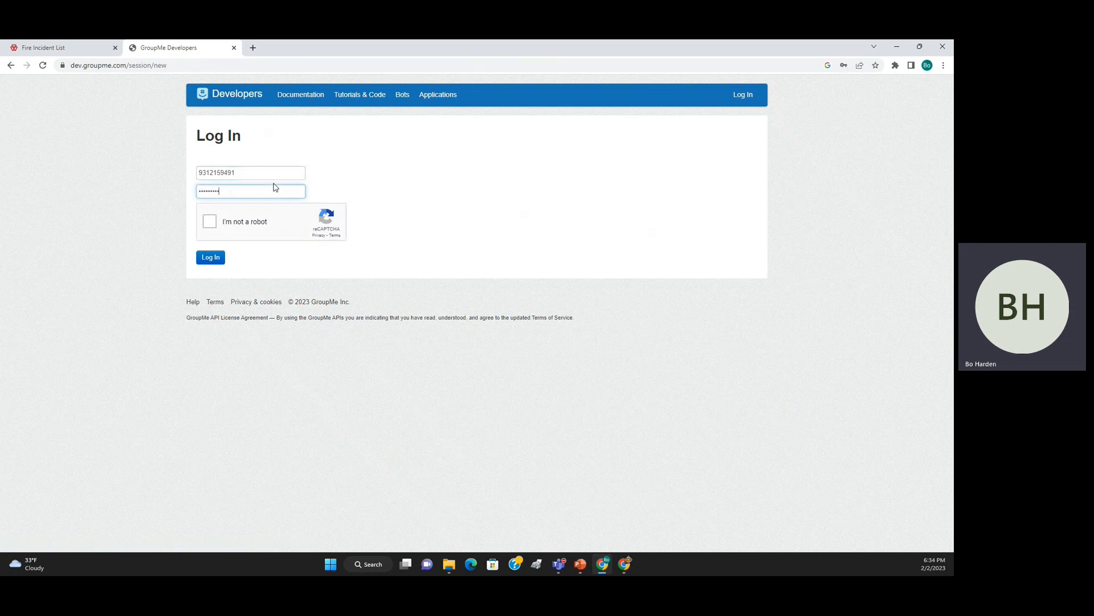
pyautogui.press('Return')
# Step: Re-enter the password, pass the reCAPTCHA check, and resubmit the login until accepted
pyautogui.click(251, 219)
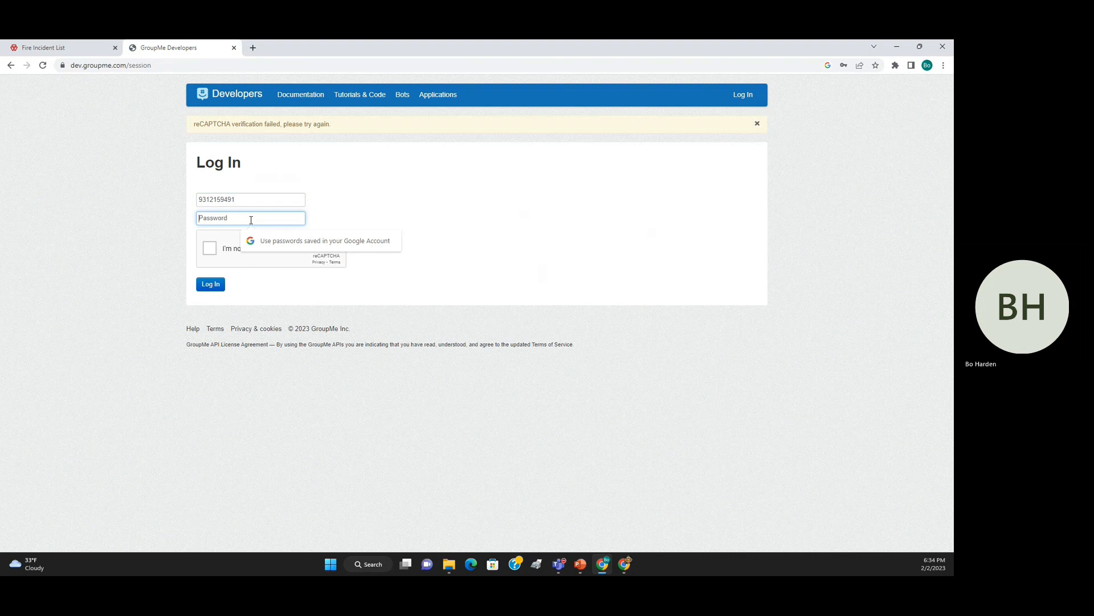
pyautogui.write('••••••••••')
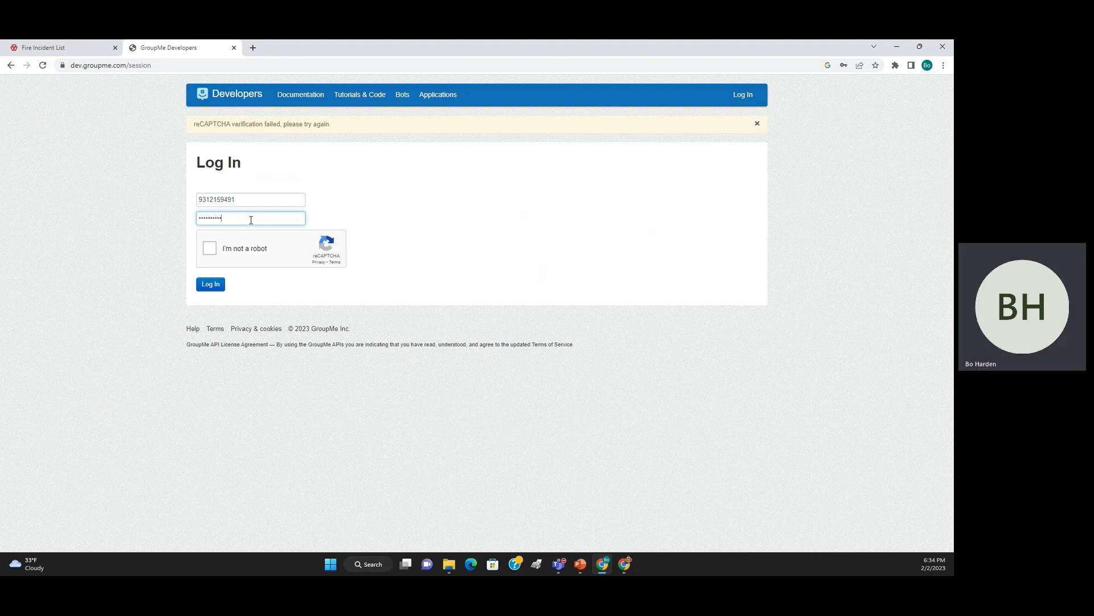
pyautogui.click(210, 248)
pyautogui.click(212, 286)
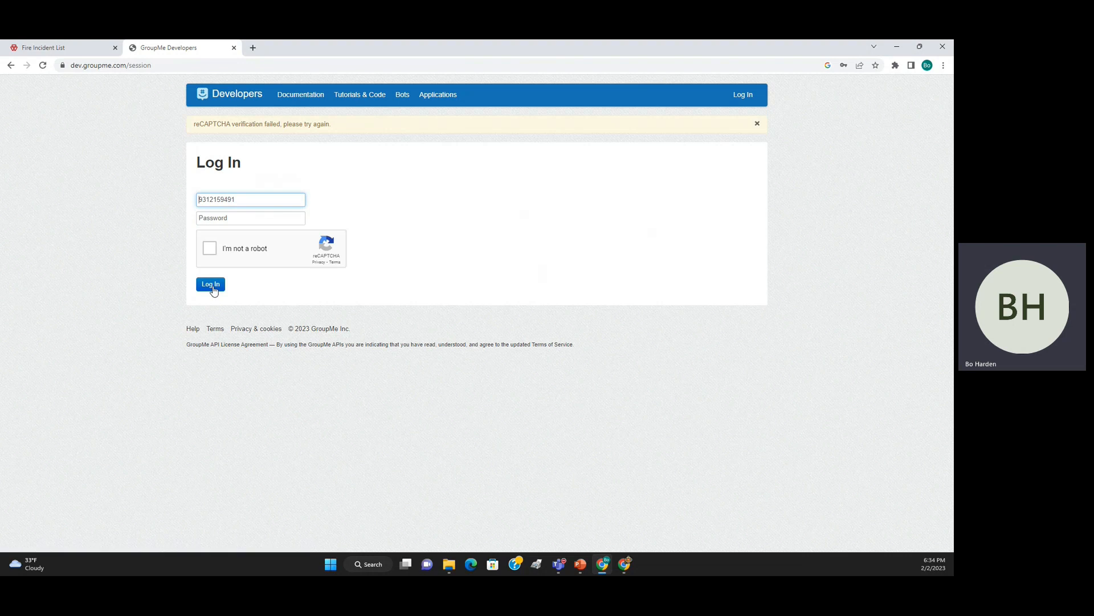
pyautogui.click(244, 216)
pyautogui.write('••••••••••')
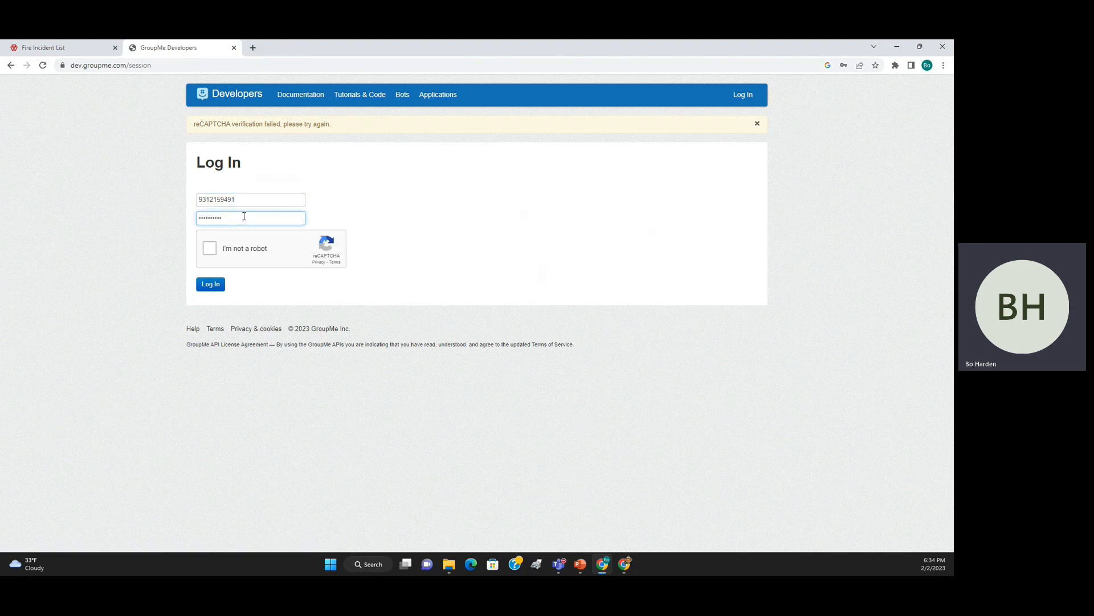
pyautogui.click(210, 248)
pyautogui.click(210, 285)
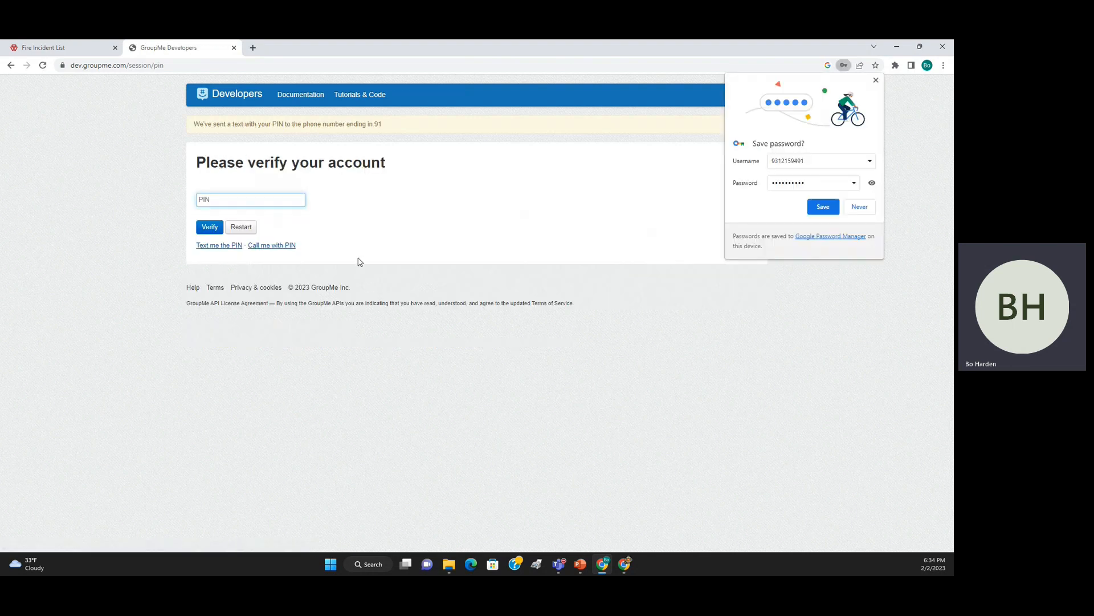
# Step: Decline saving the password and submit the texted verification PIN
pyautogui.click(859, 208)
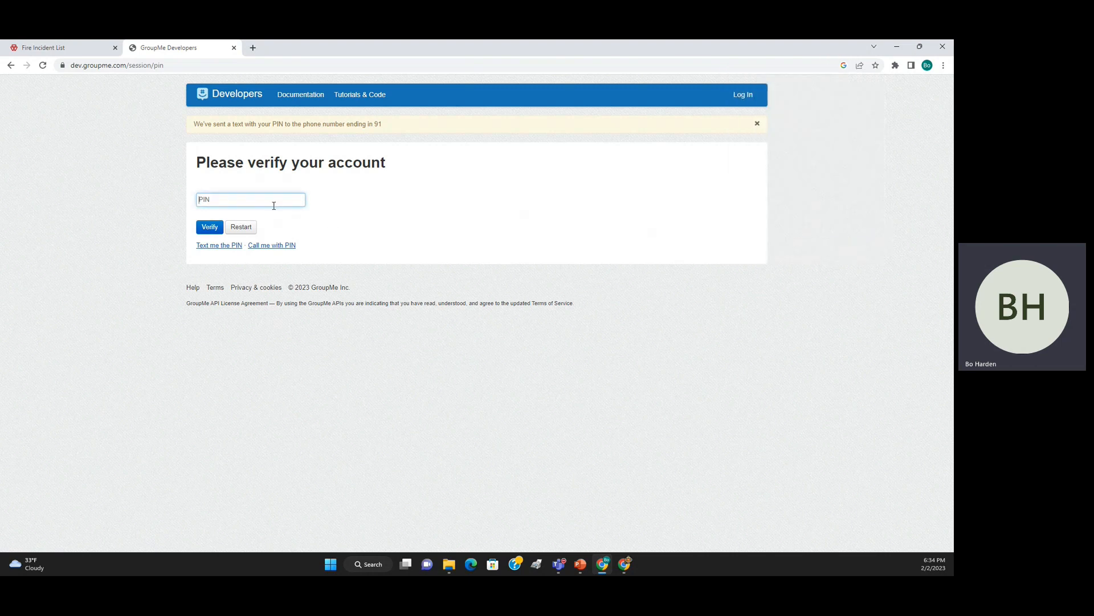
pyautogui.press('Return')
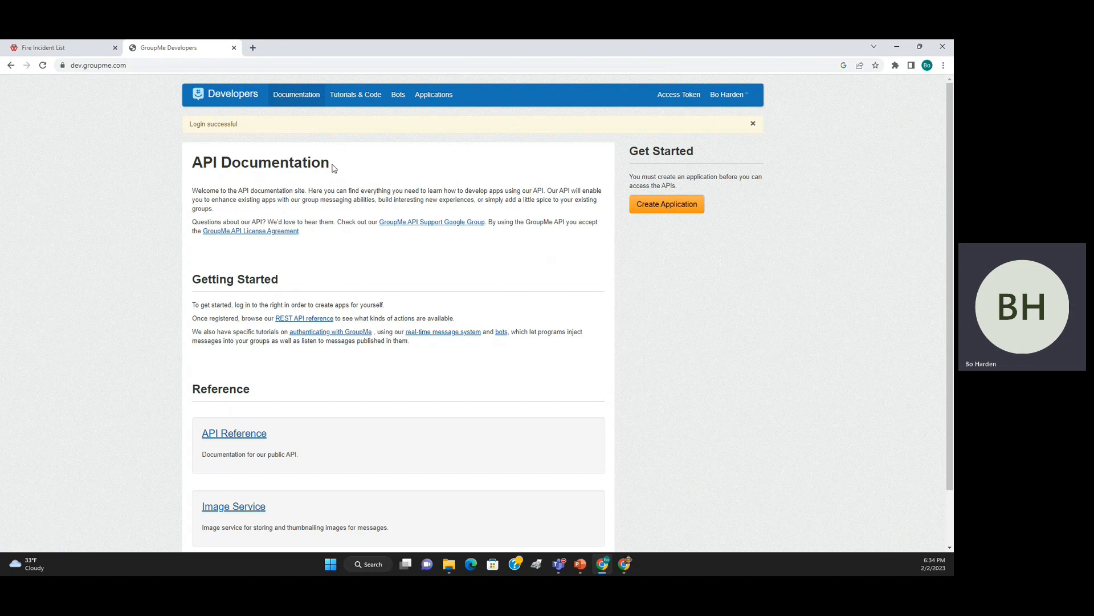
# Step: Search for GroupMe from the address bar, open groupme.com, and go to Sign in
pyautogui.scroll(-1, 349, 279)
pyautogui.click(225, 69)
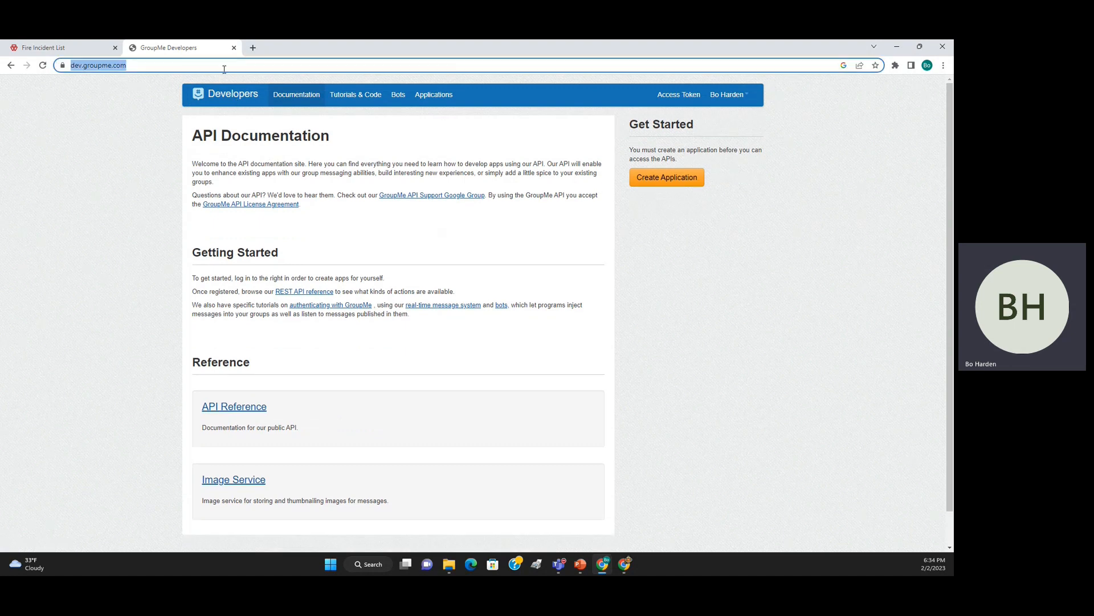
pyautogui.write('gro')
pyautogui.press('Return')
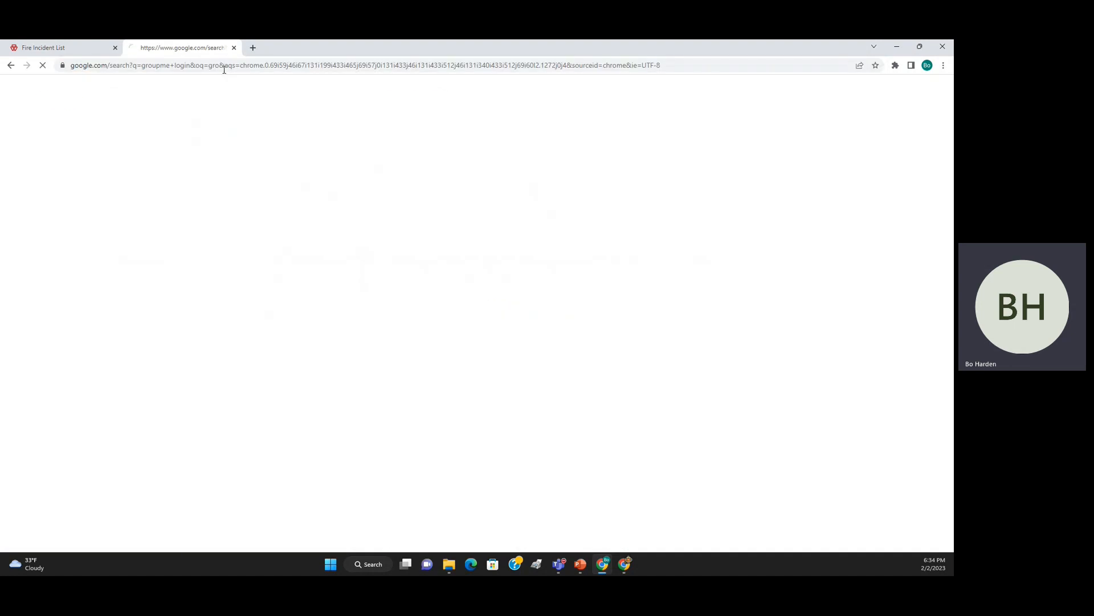
pyautogui.scroll(-2, 216, 219)
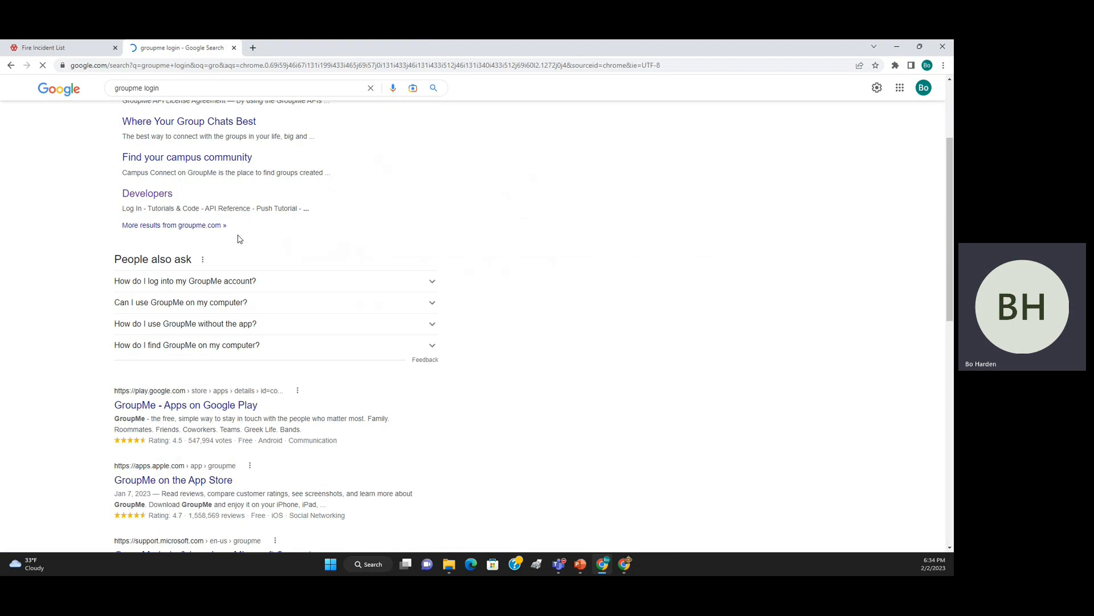
pyautogui.scroll(2, 216, 205)
pyautogui.click(219, 181)
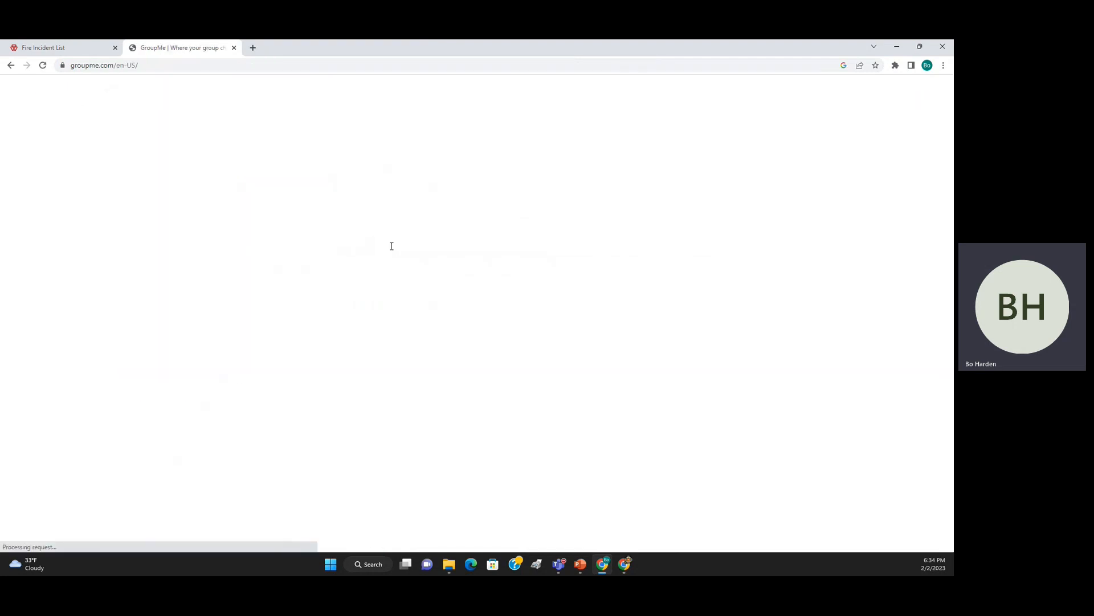
pyautogui.click(895, 95)
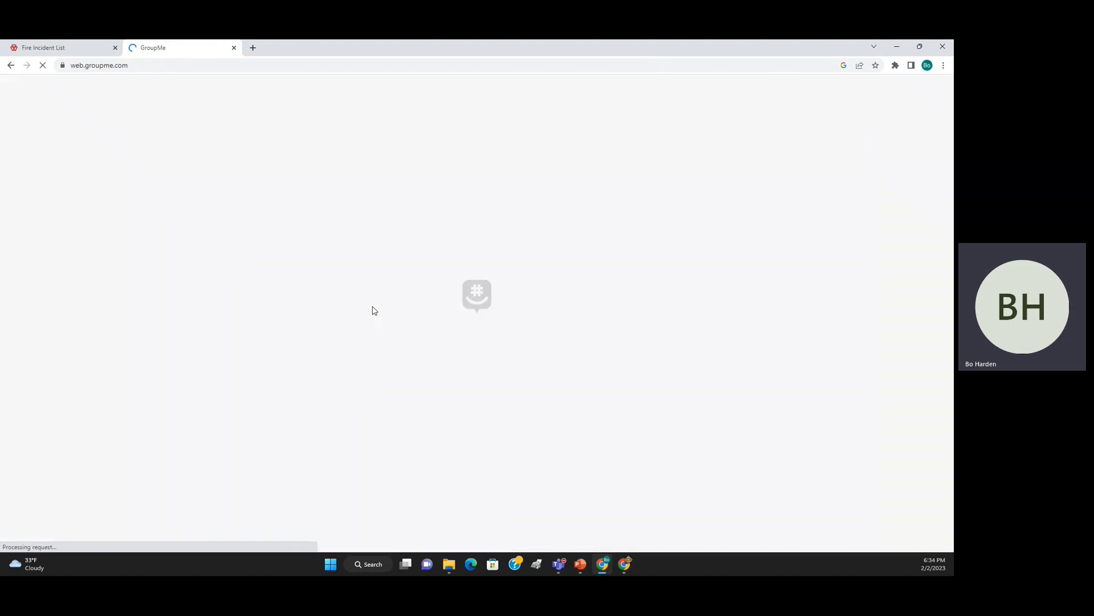
# Step: Sign in with the saved phone number and password, then submit the texted verification PIN
pyautogui.click(471, 235)
pyautogui.click(473, 257)
pyautogui.click(475, 259)
pyautogui.write('********')
pyautogui.press('Return')
pyautogui.click(479, 211)
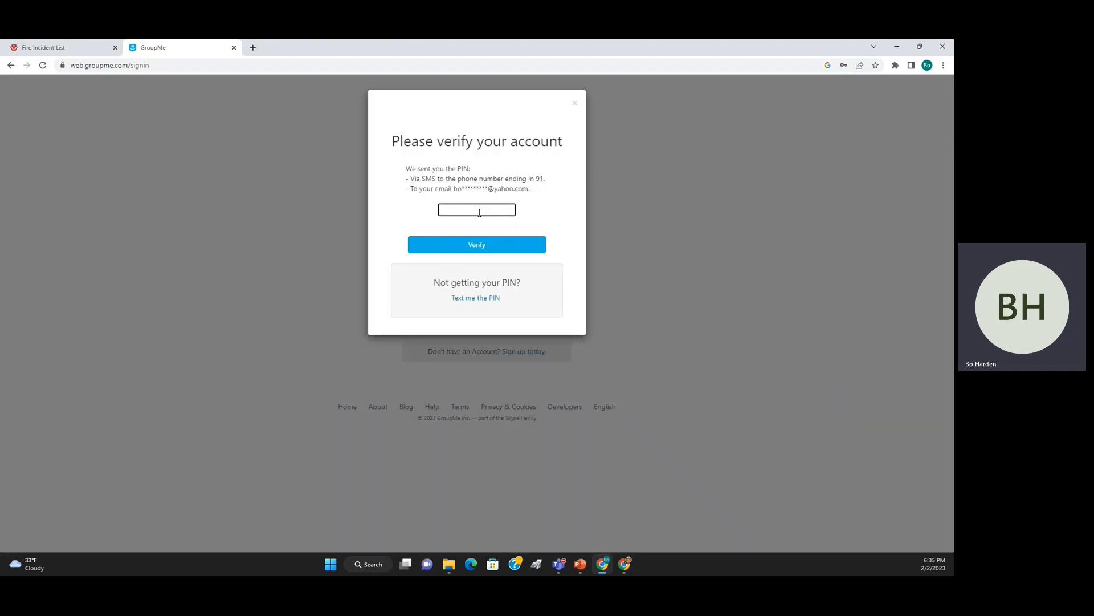
pyautogui.press('Return')
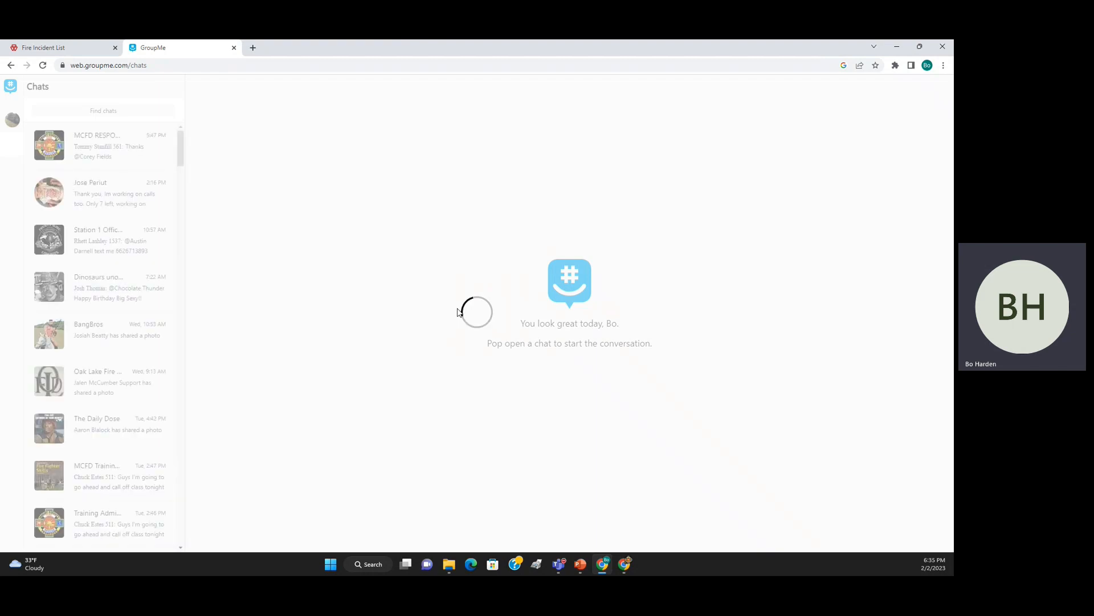
# Step: Open the MCFD RESPONDERS chat and scroll through its recent posts about water use and Theta Pike calls
pyautogui.click(124, 158)
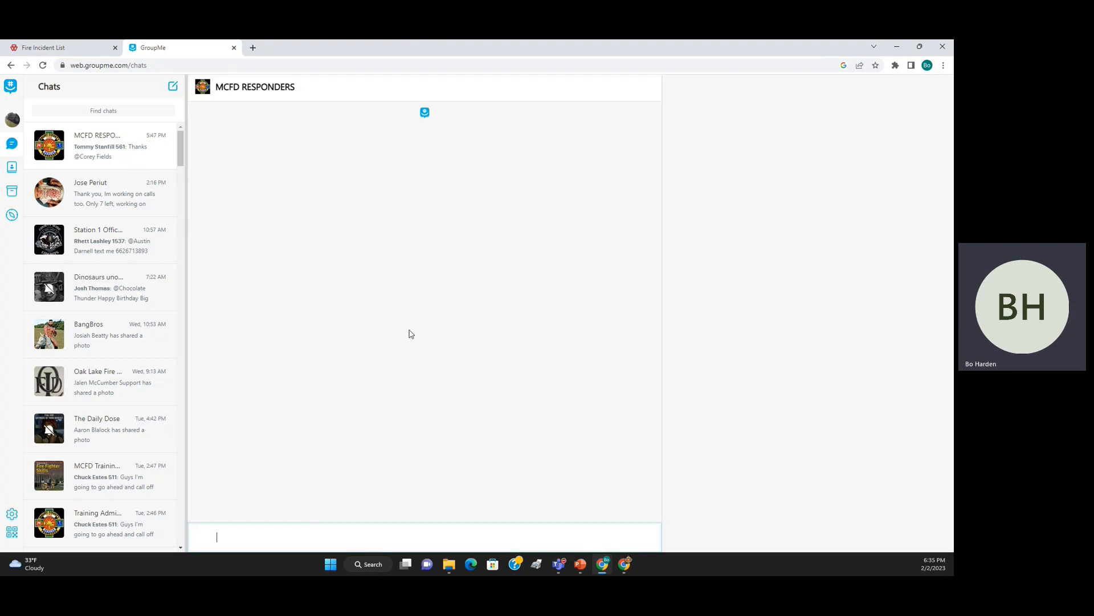
pyautogui.scroll(5, 412, 334)
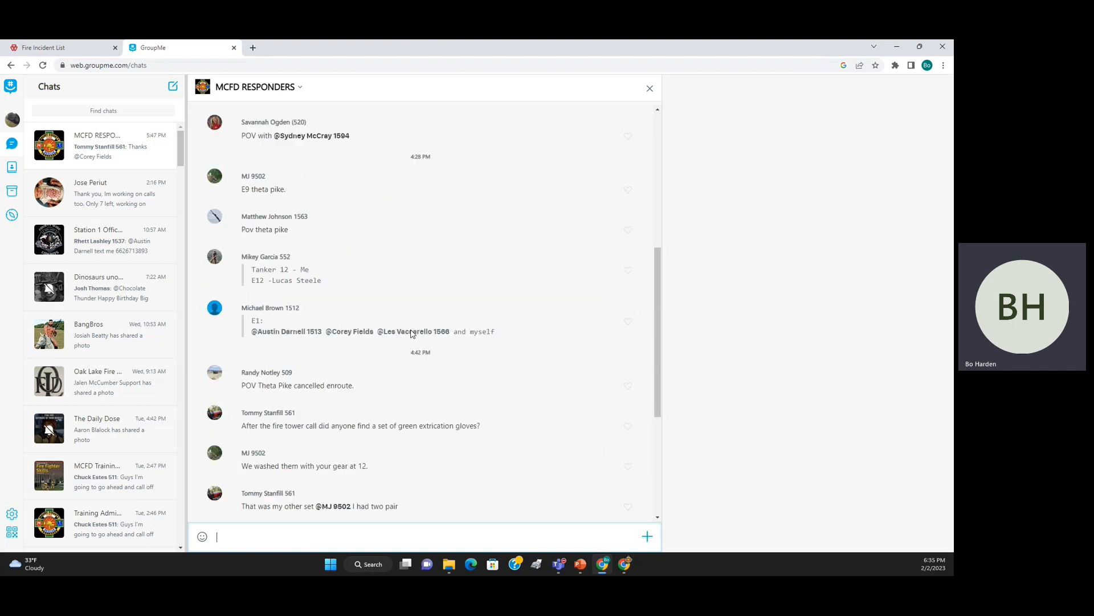
pyautogui.scroll(3, 413, 334)
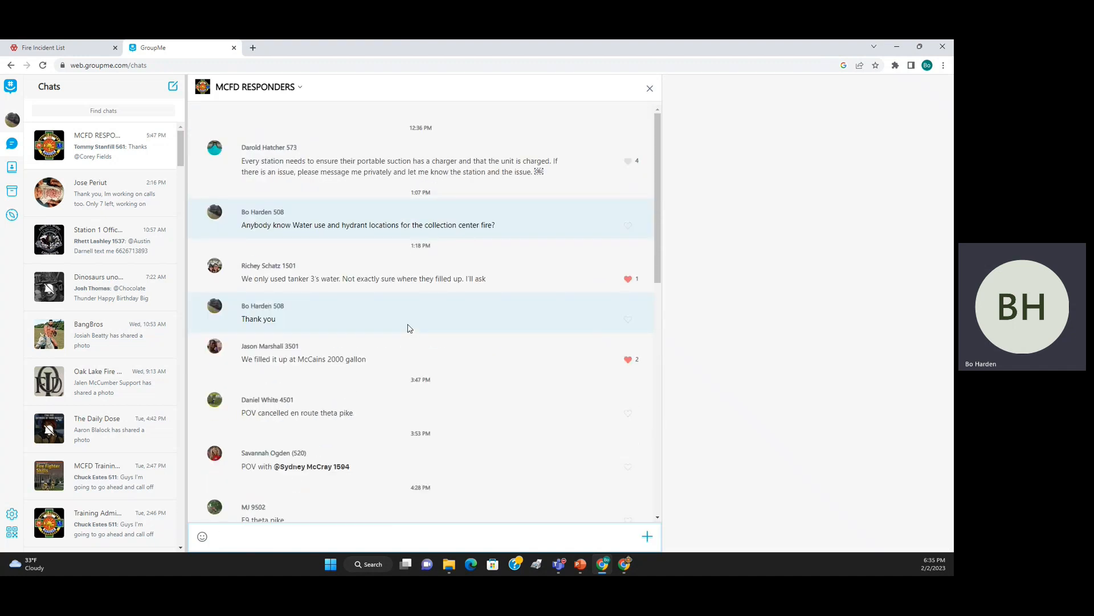
pyautogui.scroll(-2, 413, 334)
pyautogui.scroll(2, 414, 324)
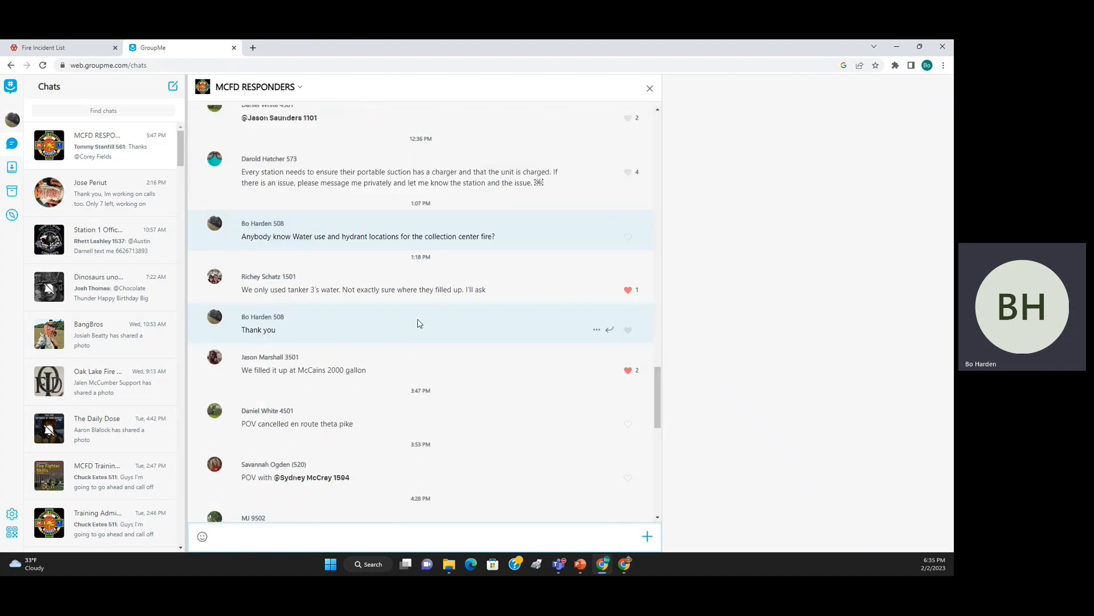
pyautogui.scroll(-1, 658, 396)
pyautogui.moveTo(658, 396); pyautogui.dragTo(659, 403)
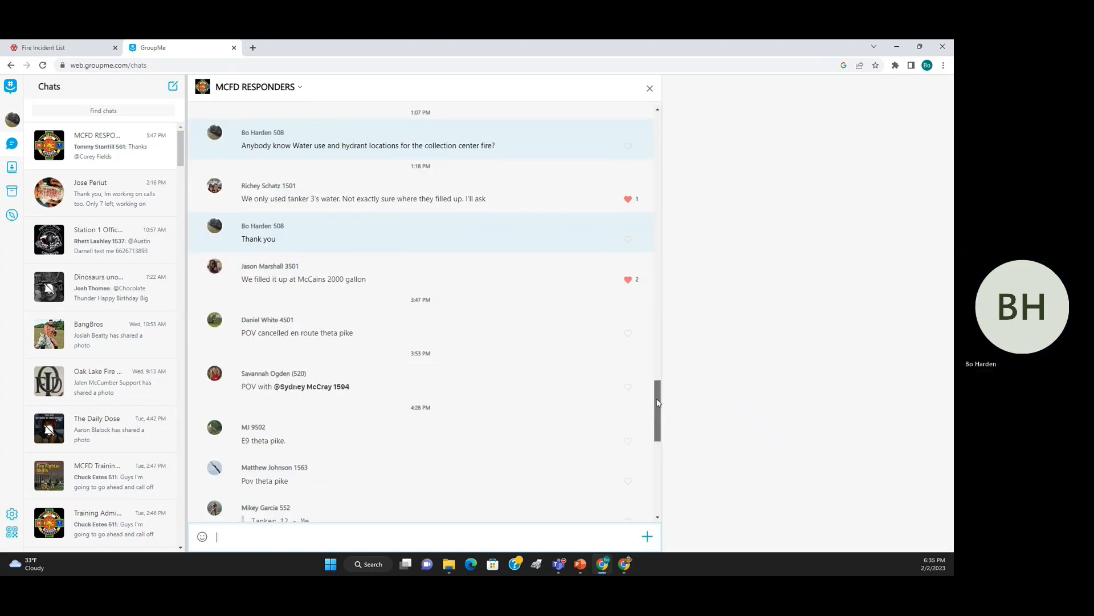
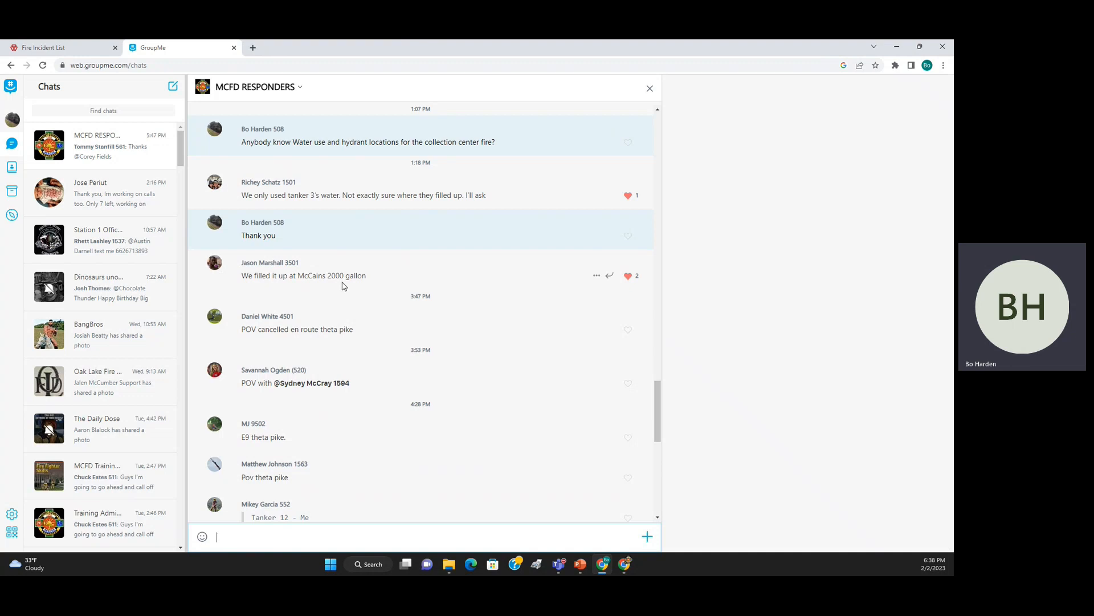
# Step: Close the GroupMe chat tab to return to the Fire Incident List
pyautogui.click(234, 47)
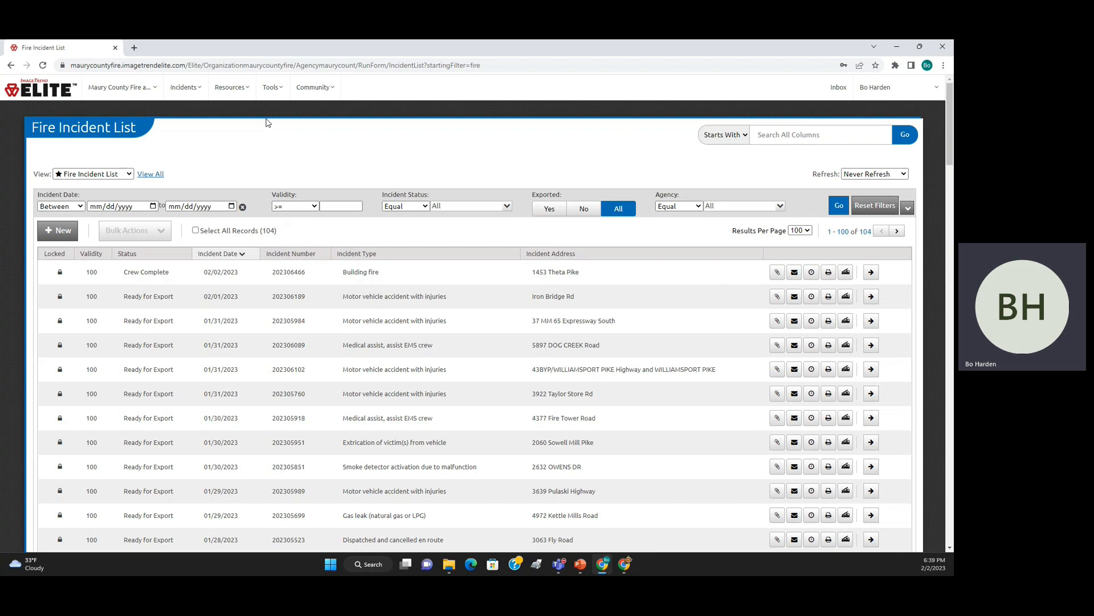
# Step: Return to the top of the Fire Incident List and bring up the Incidents navigation menu
pyautogui.scroll(-2, 544, 313)
pyautogui.scroll(1, 541, 311)
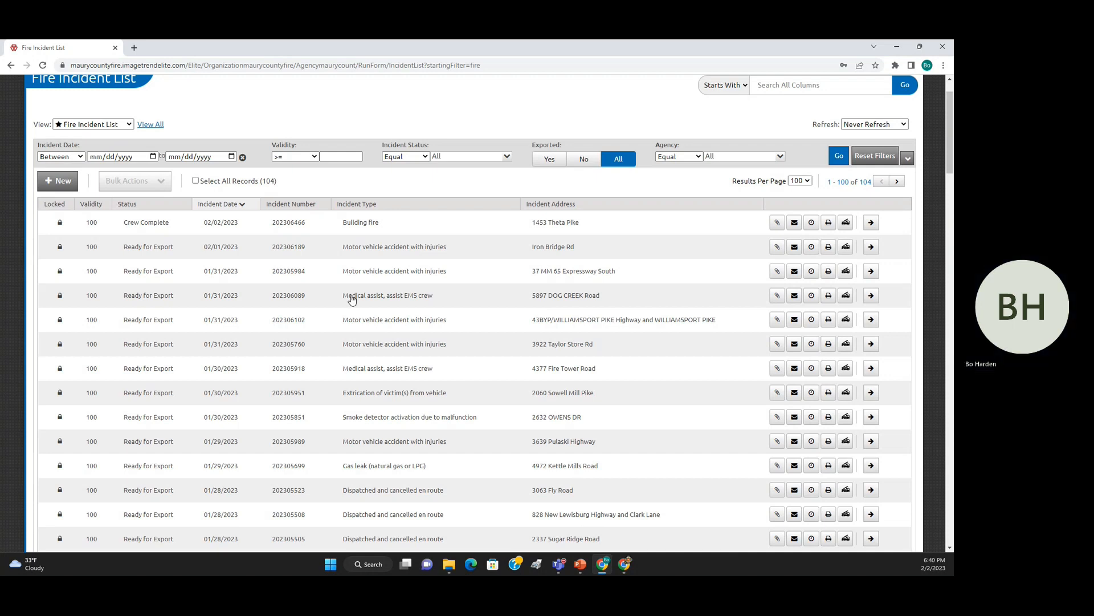
pyautogui.scroll(1, 350, 298)
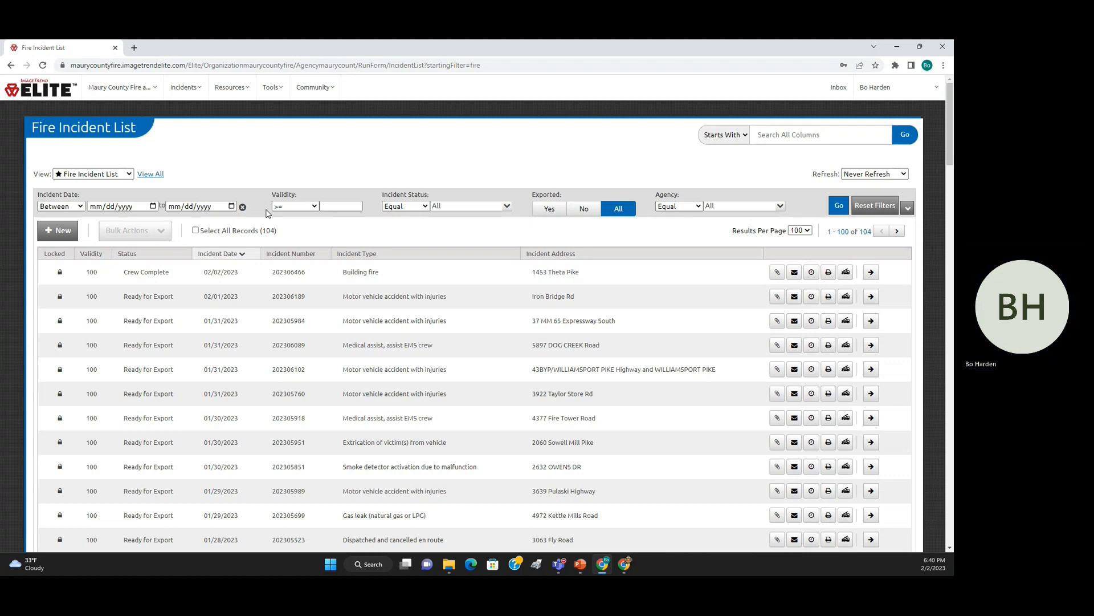
pyautogui.click(200, 93)
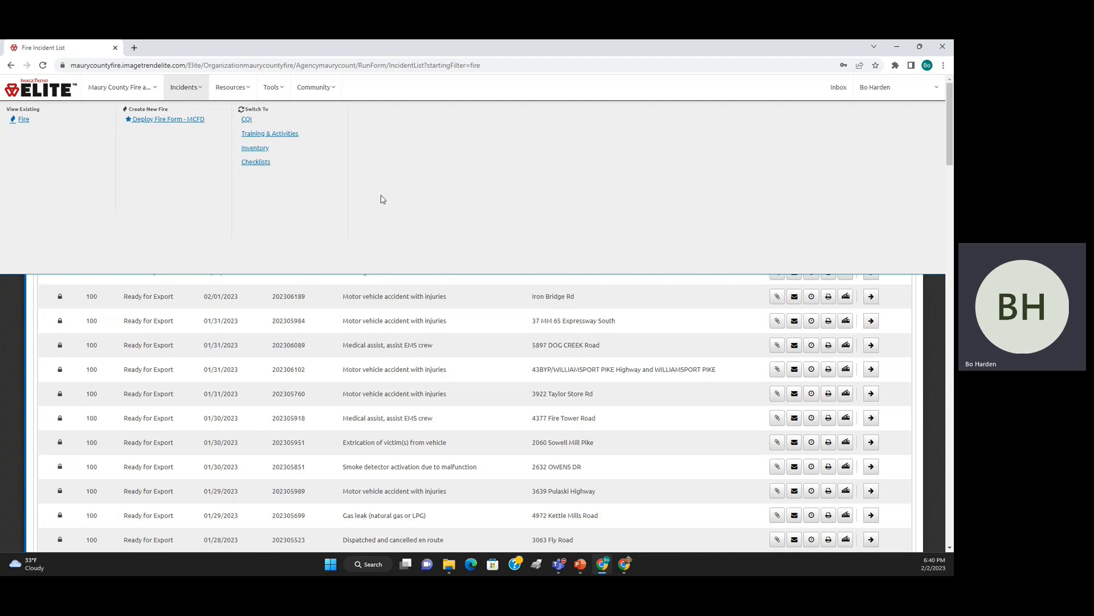
# Step: Switch to the Checklists list and filter it to the date 01/31/2023
pyautogui.click(261, 166)
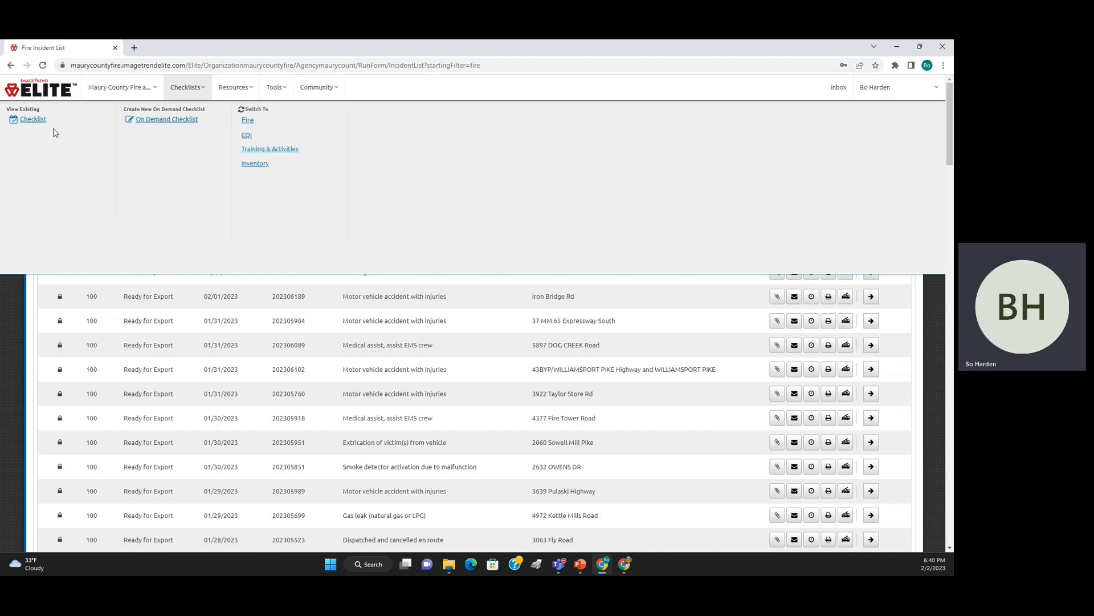
pyautogui.click(40, 127)
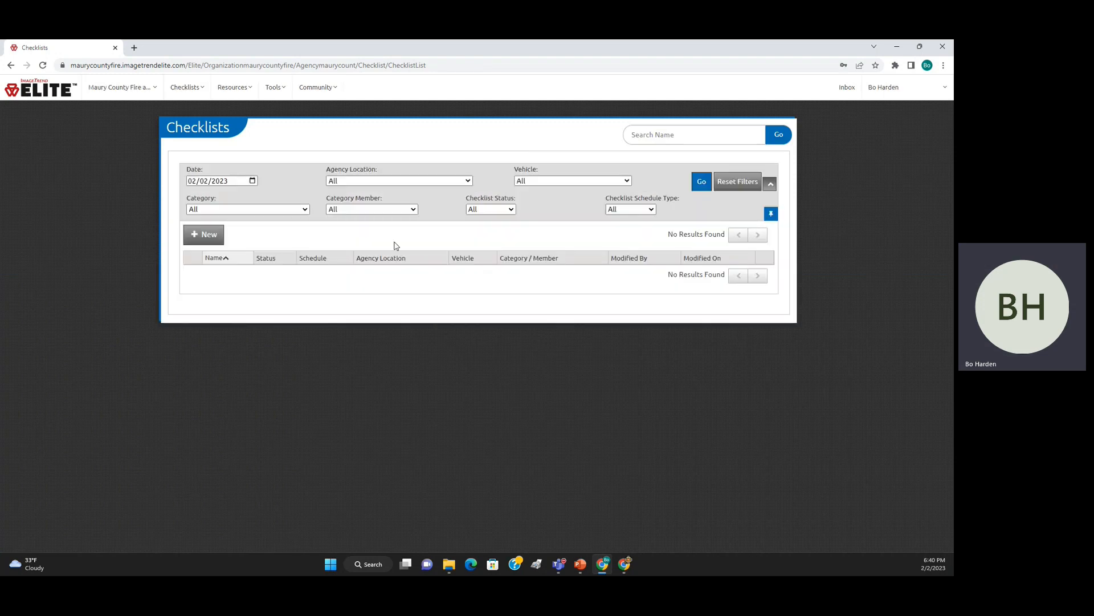
pyautogui.click(253, 181)
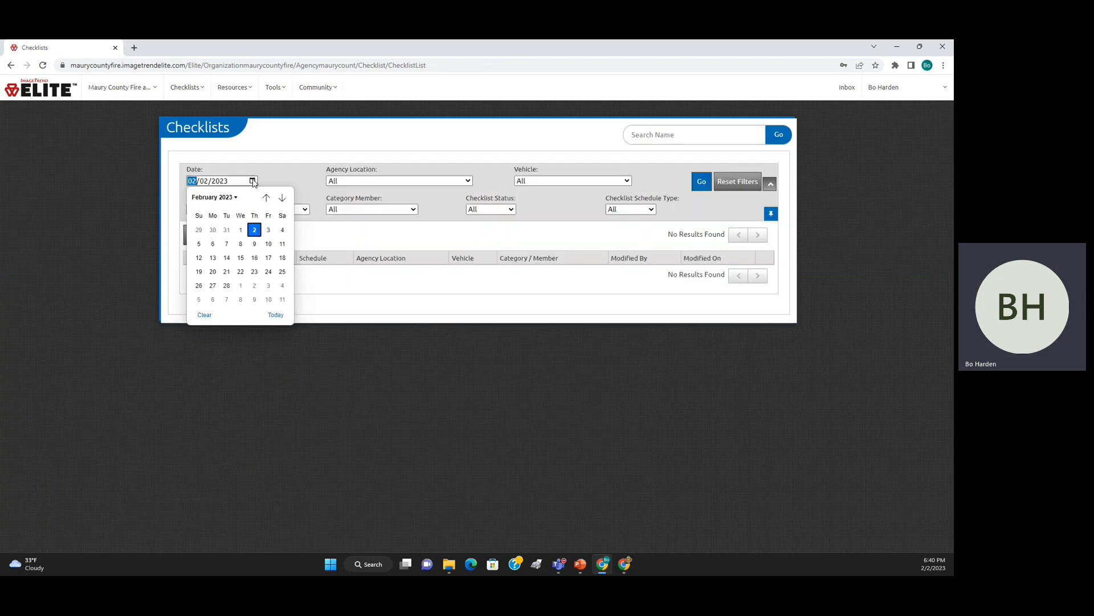
pyautogui.click(237, 227)
pyautogui.click(700, 182)
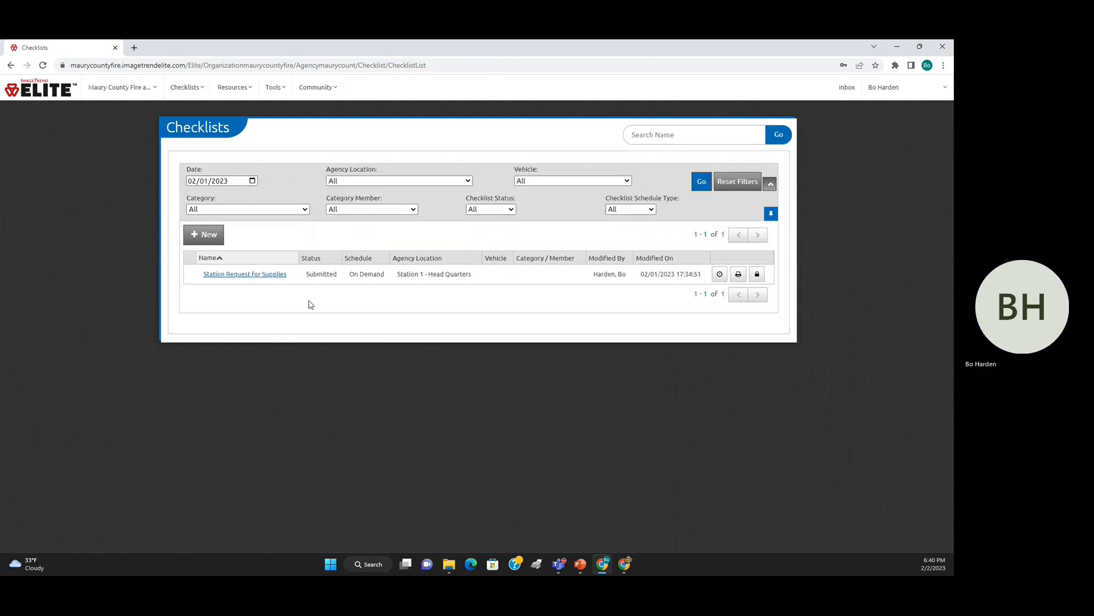
pyautogui.click(253, 181)
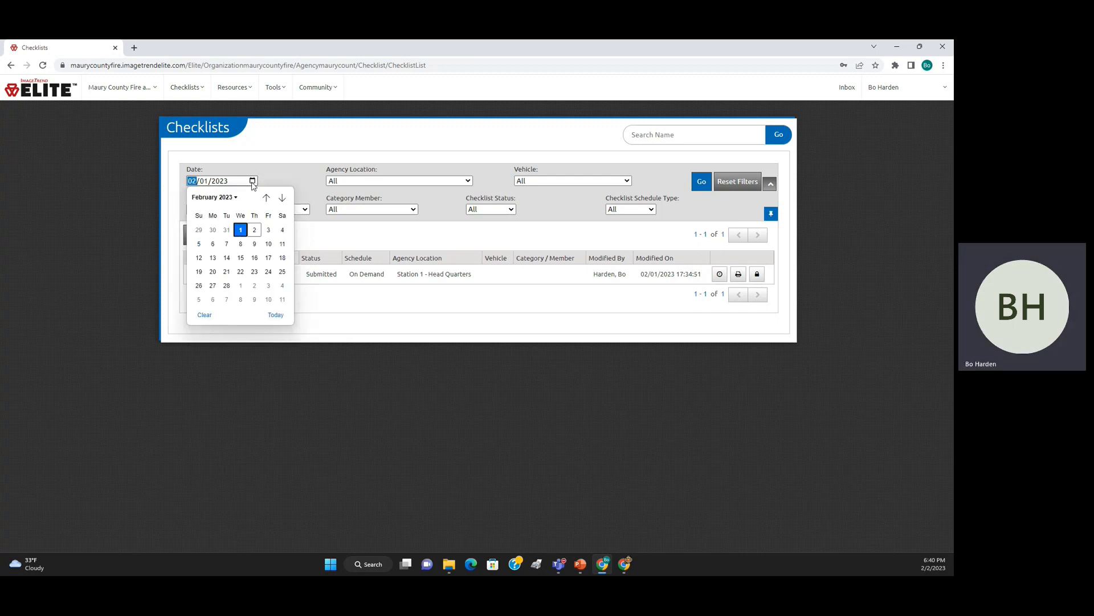
pyautogui.click(226, 229)
pyautogui.click(702, 181)
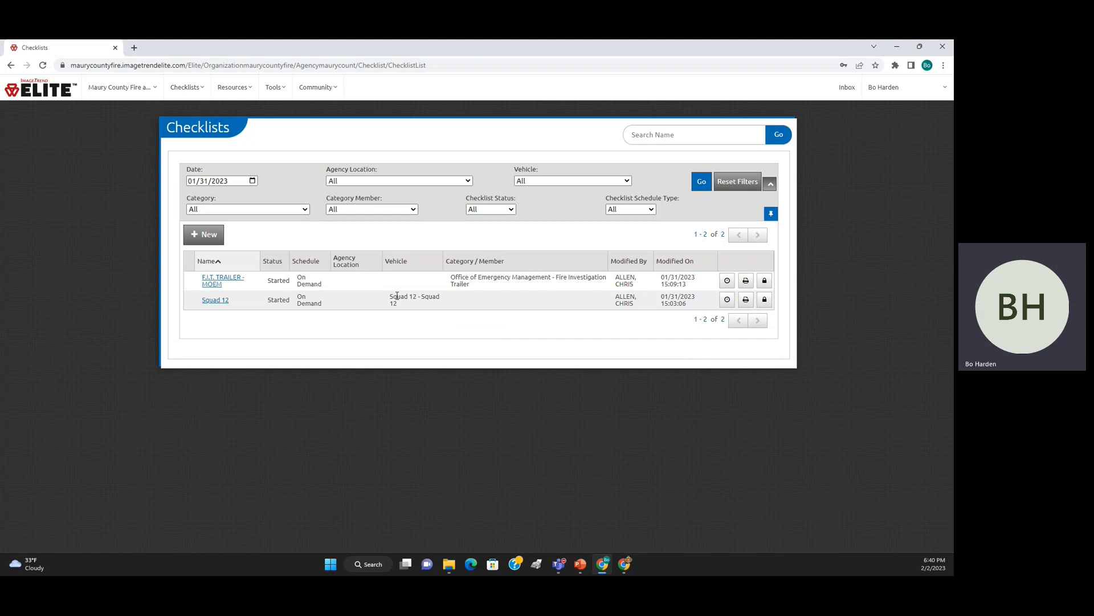
# Step: Open the Squad 12 checklist from the filtered list
pyautogui.click(207, 237)
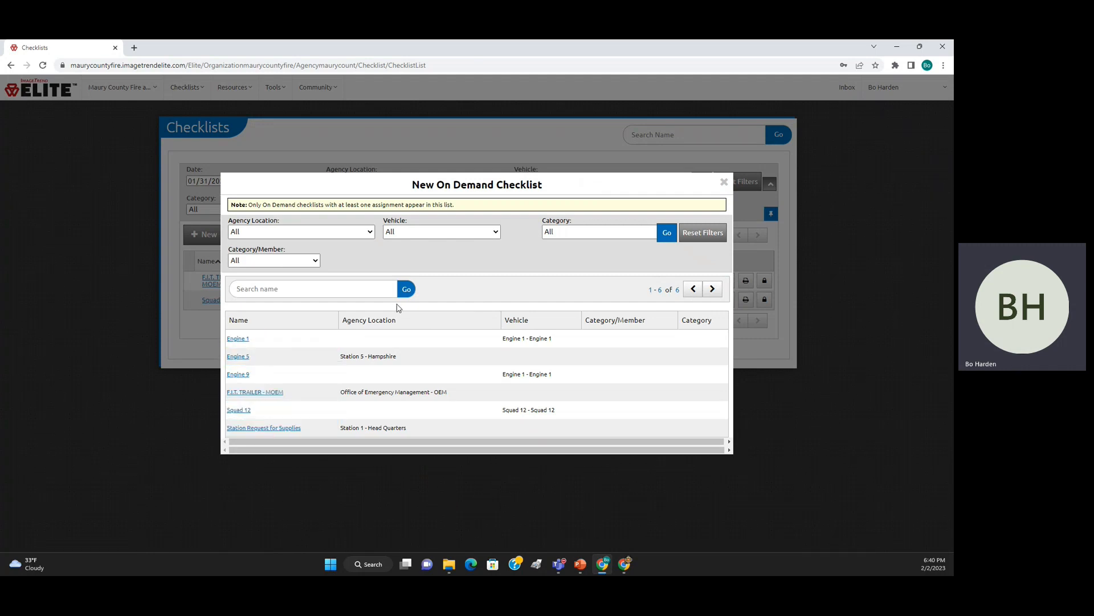
pyautogui.click(725, 182)
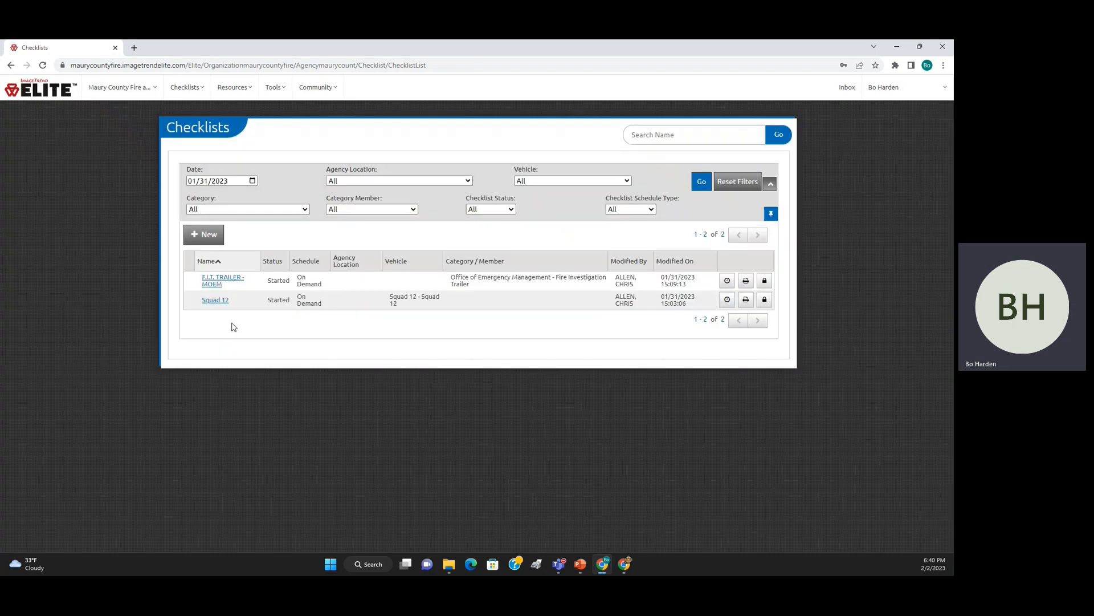
pyautogui.tripleClick(221, 301)
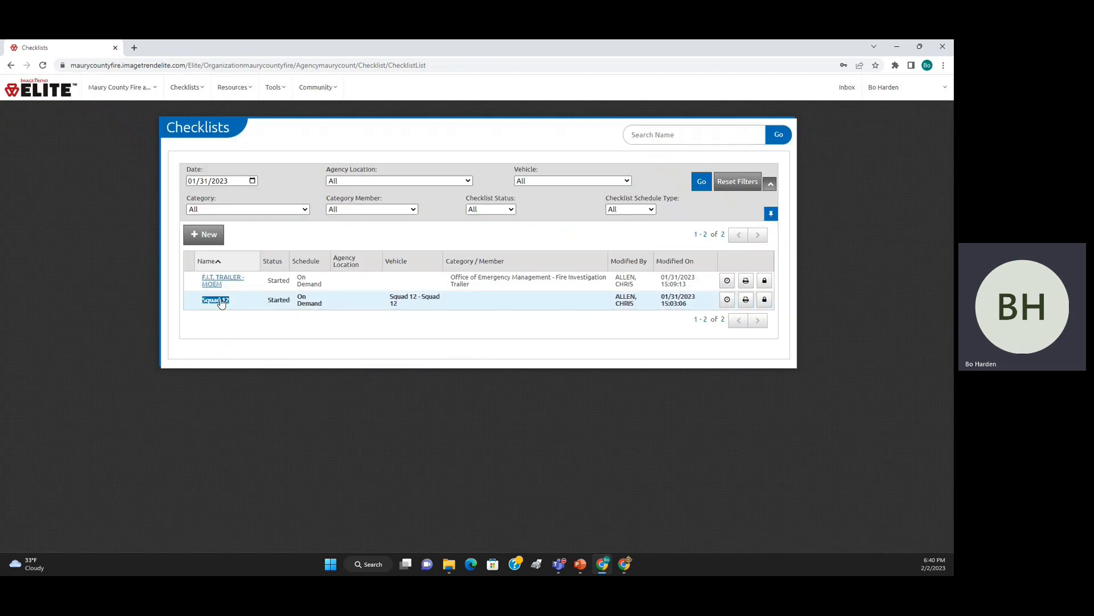
pyautogui.click(221, 301)
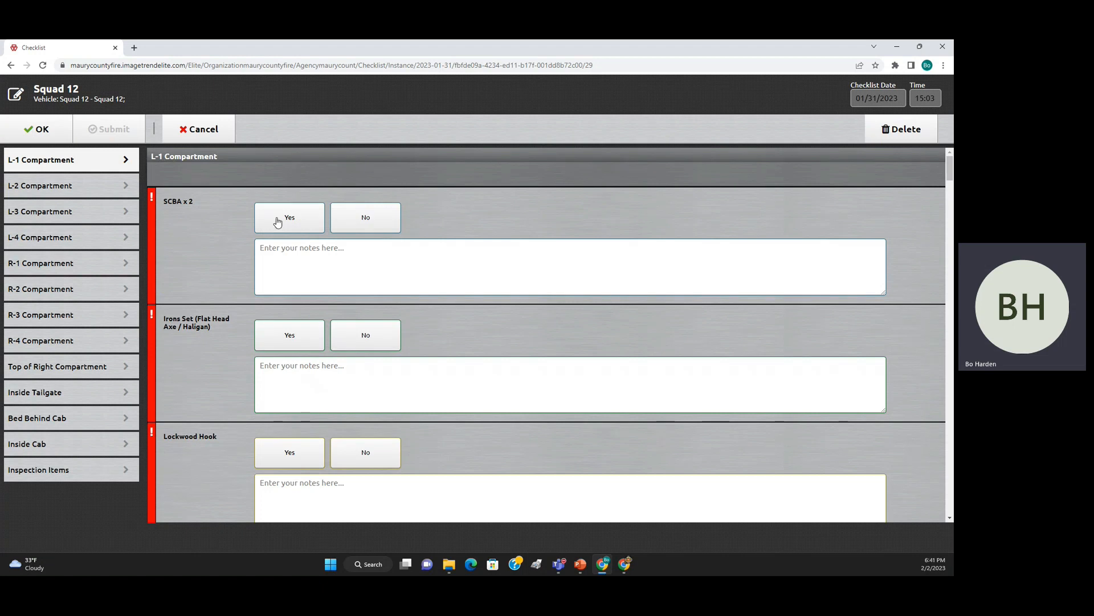
# Step: Answer Yes for SCBA x 2 and Irons Set, No for Lockwood Hook, noting the hook is missing
pyautogui.click(280, 222)
pyautogui.scroll(-1, 313, 308)
pyautogui.click(309, 294)
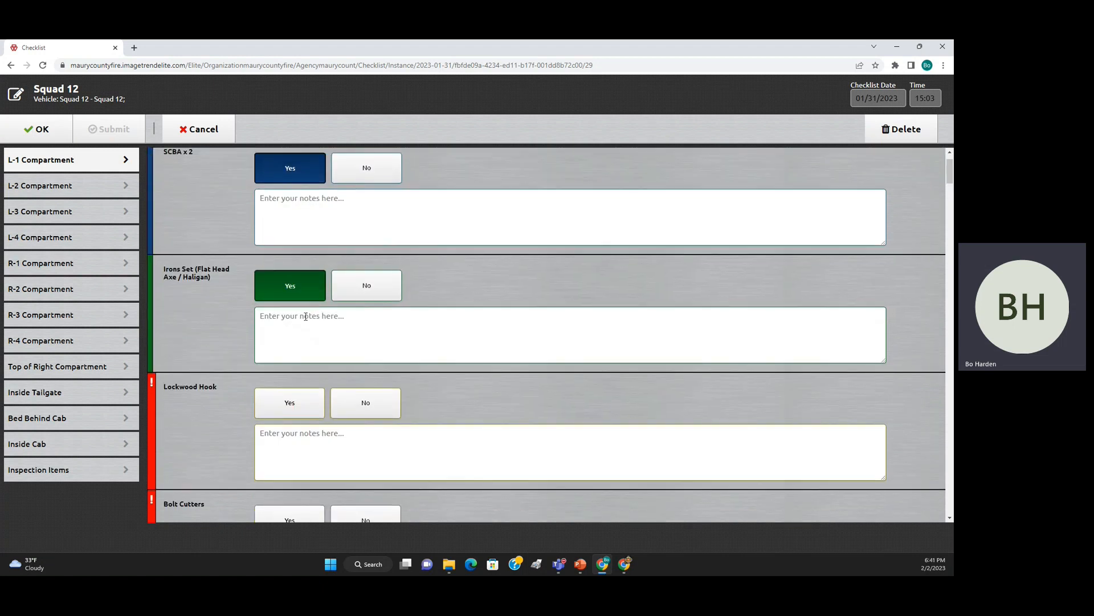
pyautogui.scroll(-2, 270, 322)
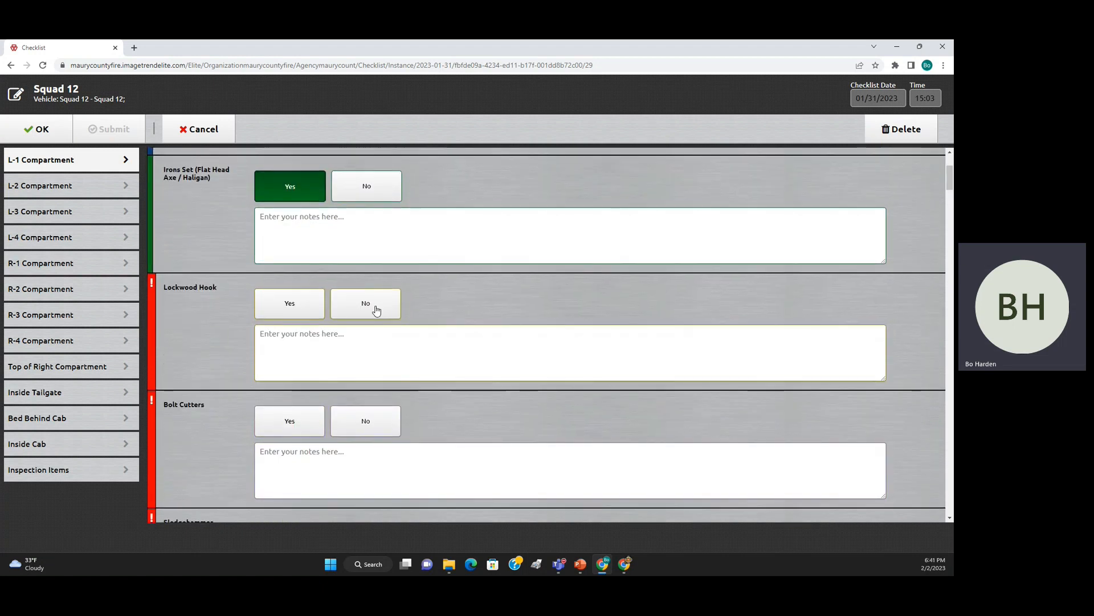
pyautogui.click(367, 303)
pyautogui.write('Hook sp')
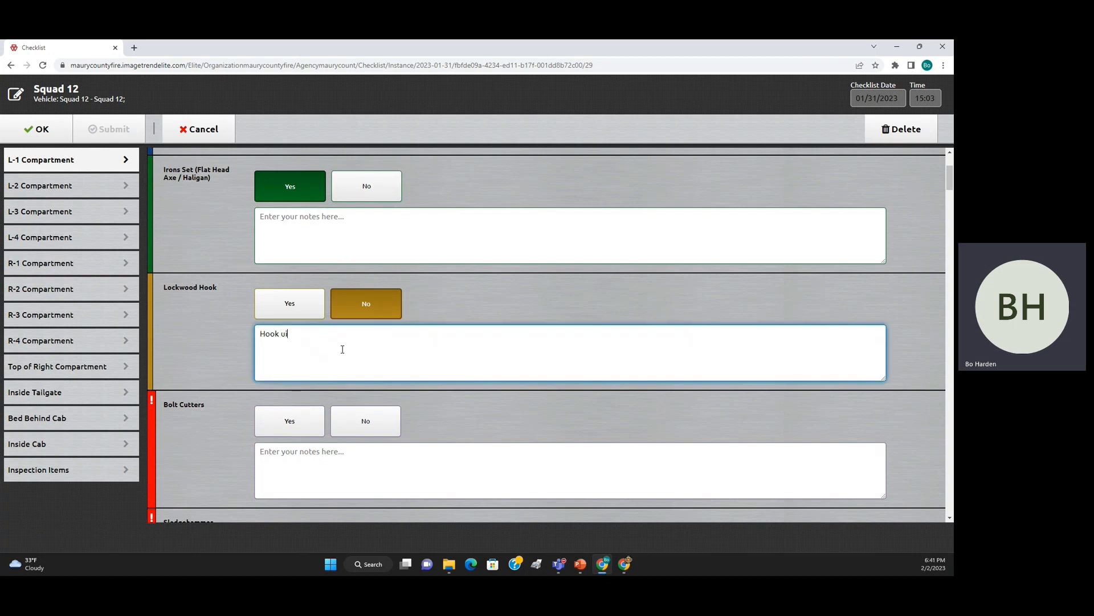
pyautogui.press('BackSpace')
pyautogui.press('BackSpace')
pyautogui.press('BackSpace')
pyautogui.write('is missing')
# Step: Cancel the Squad 12 checklist and confirm discarding it
pyautogui.scroll(-3, 399, 361)
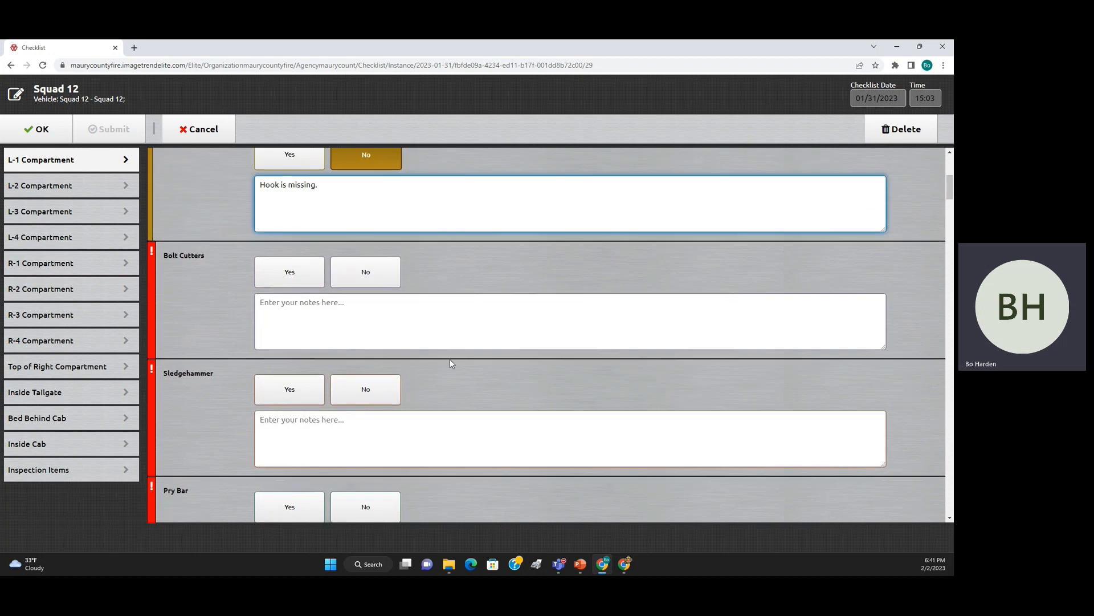
pyautogui.scroll(2, 223, 177)
pyautogui.scroll(4, 220, 179)
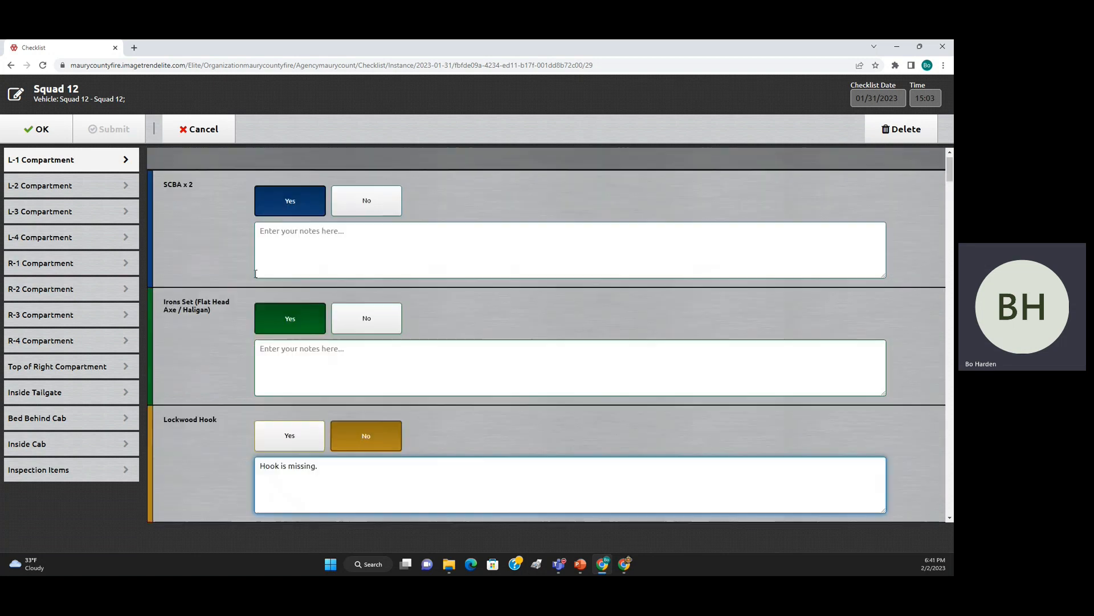
pyautogui.click(200, 129)
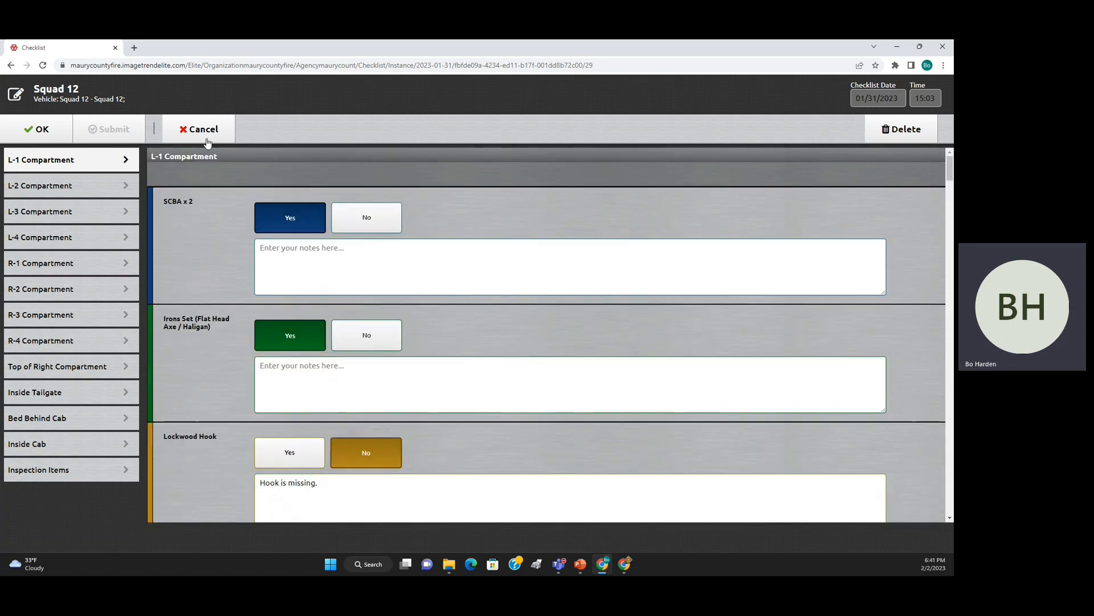
pyautogui.click(437, 205)
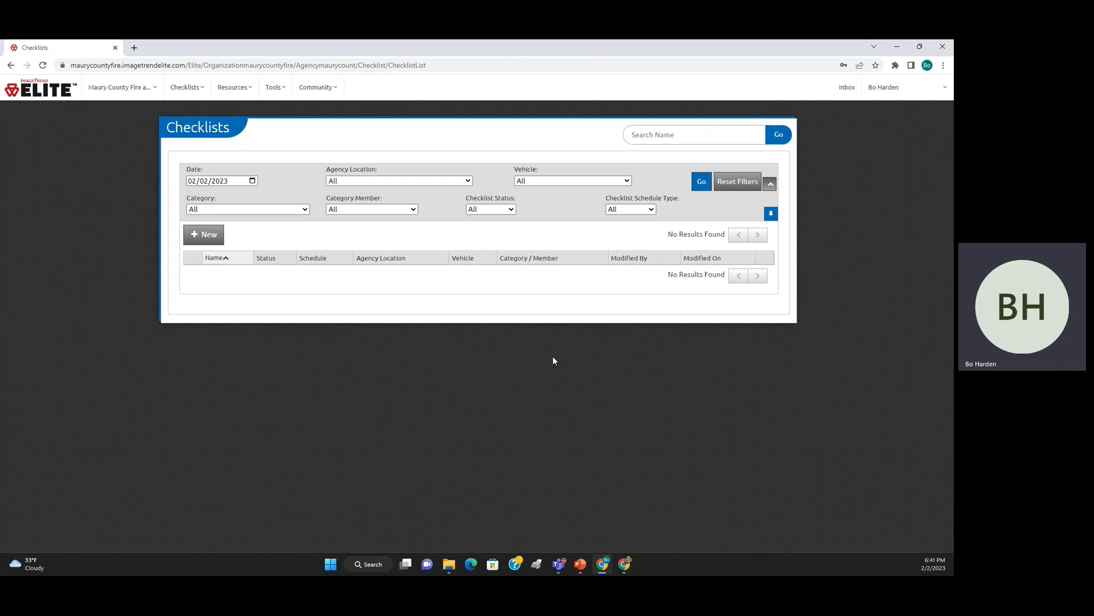
# Step: Switch to the Inventory module and open the Inventory List
pyautogui.click(196, 91)
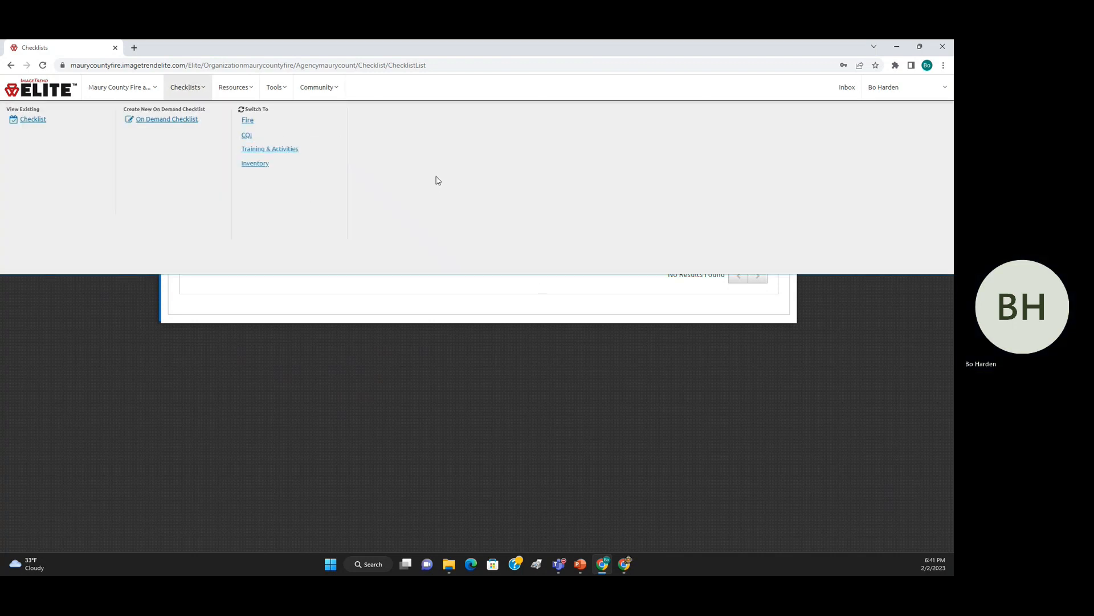
pyautogui.click(256, 166)
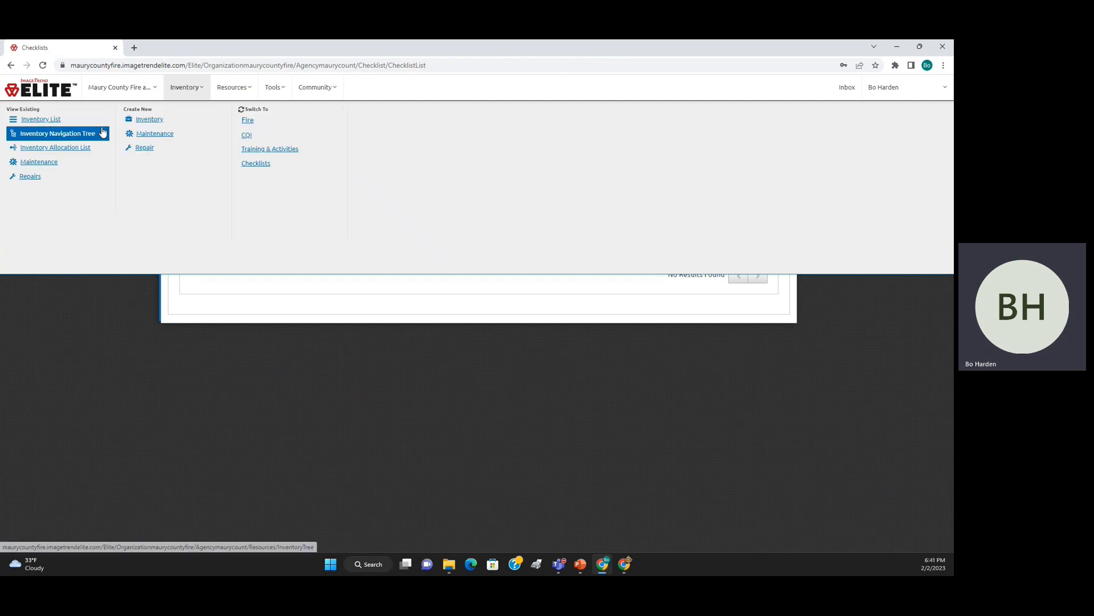
pyautogui.click(40, 119)
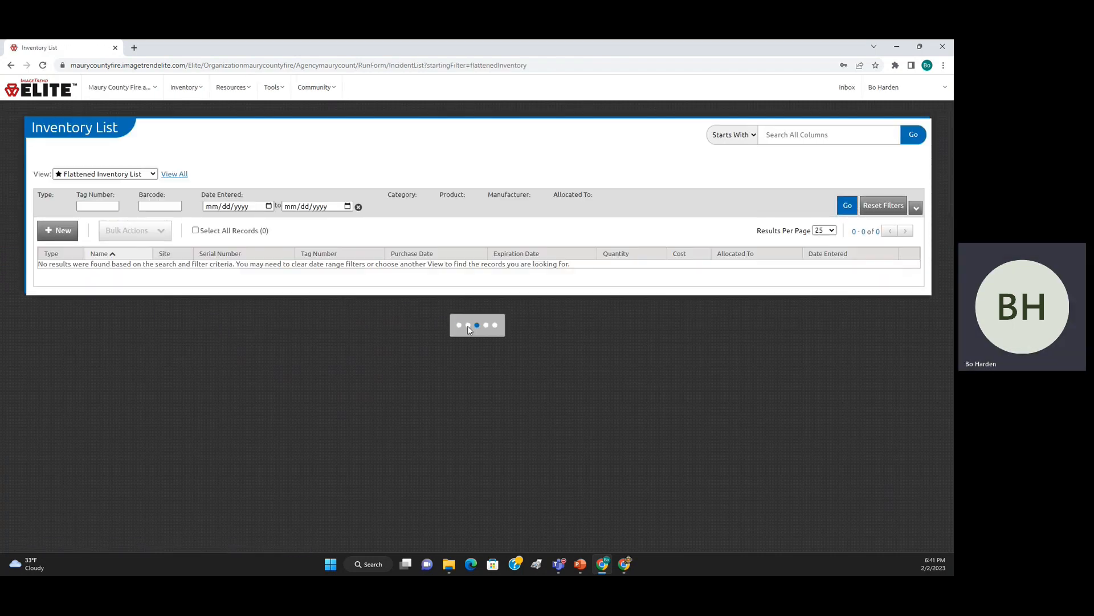
pyautogui.scroll(-1, 473, 326)
pyautogui.scroll(-4, 473, 326)
pyautogui.scroll(5, 471, 325)
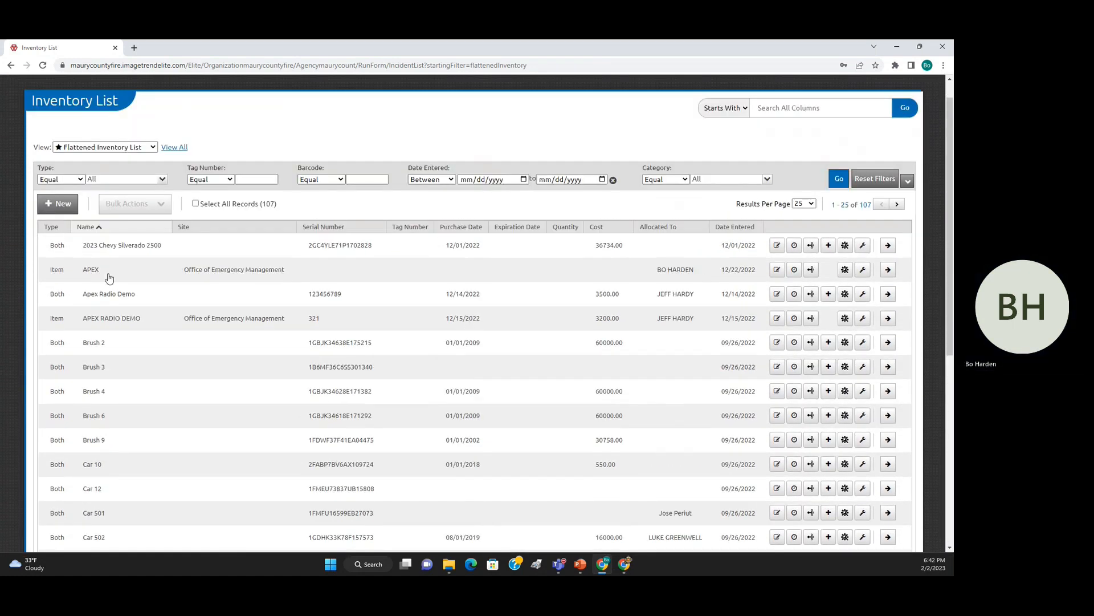
# Step: Show the second inventory page, records 26–50 of 107, and open the administration tools menu
pyautogui.click(896, 204)
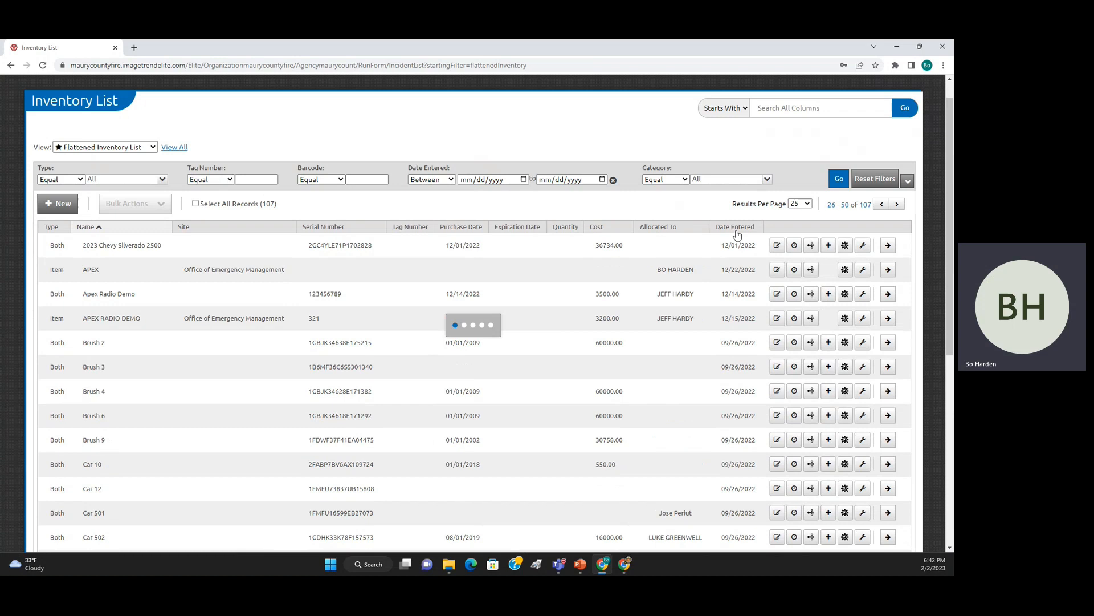
pyautogui.scroll(-2, 166, 313)
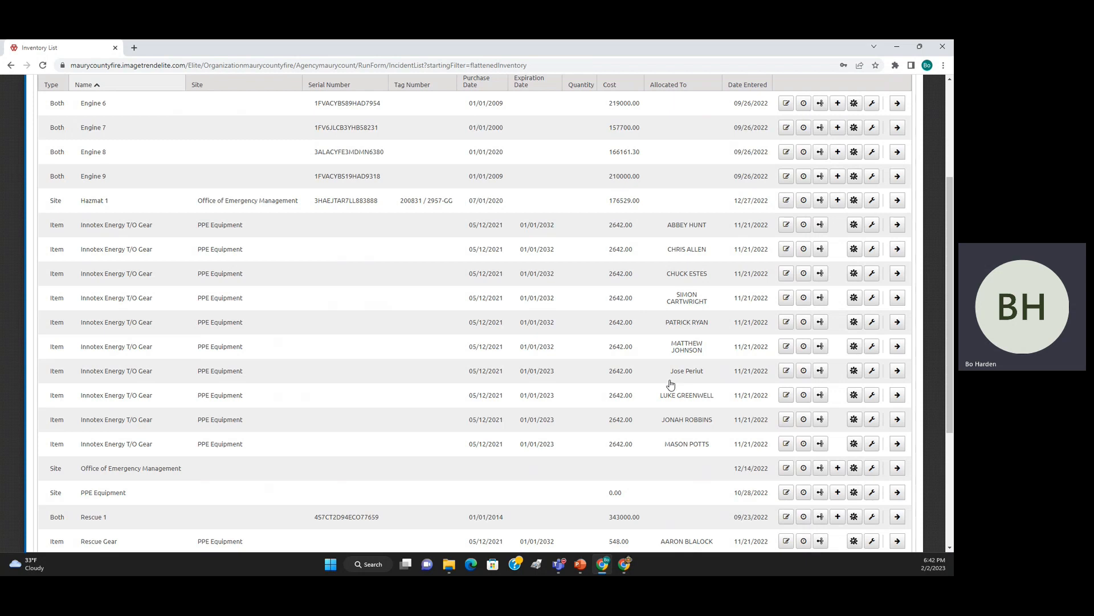
pyautogui.scroll(-3, 337, 325)
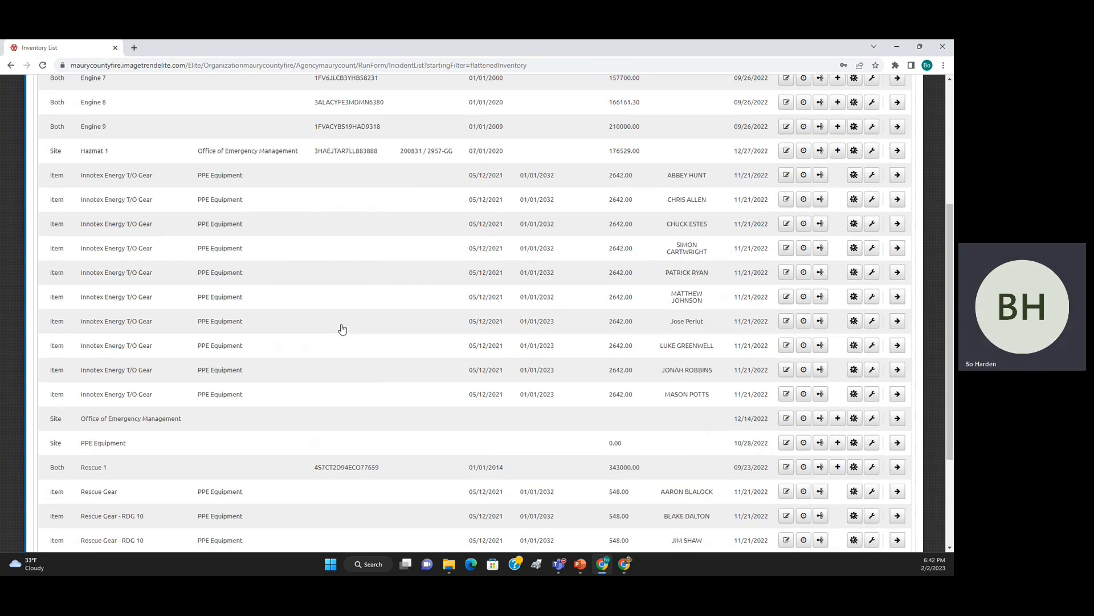
pyautogui.scroll(6, 374, 347)
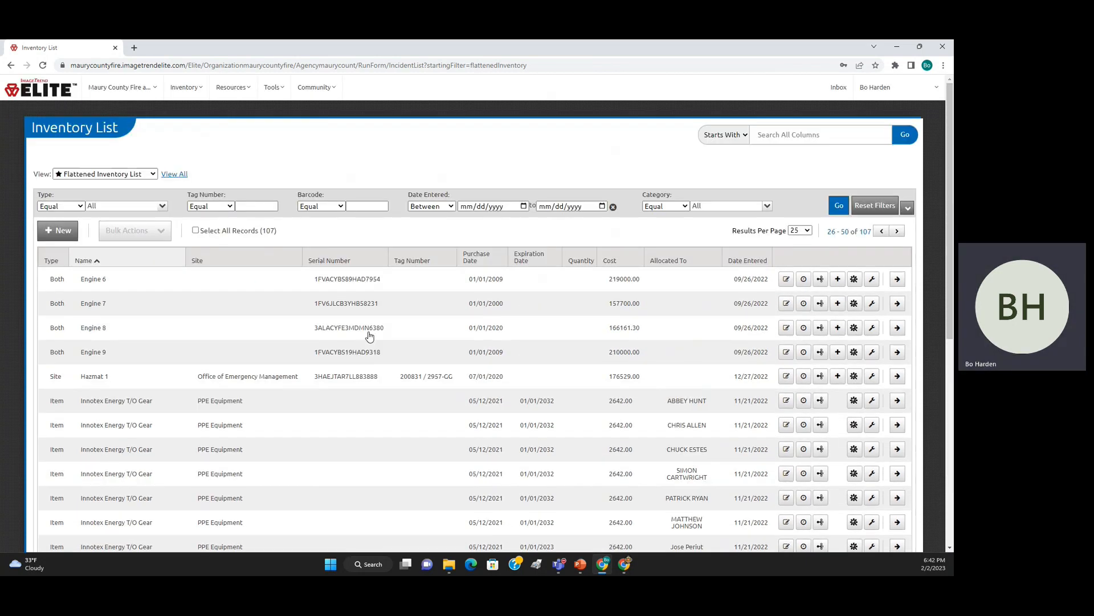
pyautogui.click(121, 87)
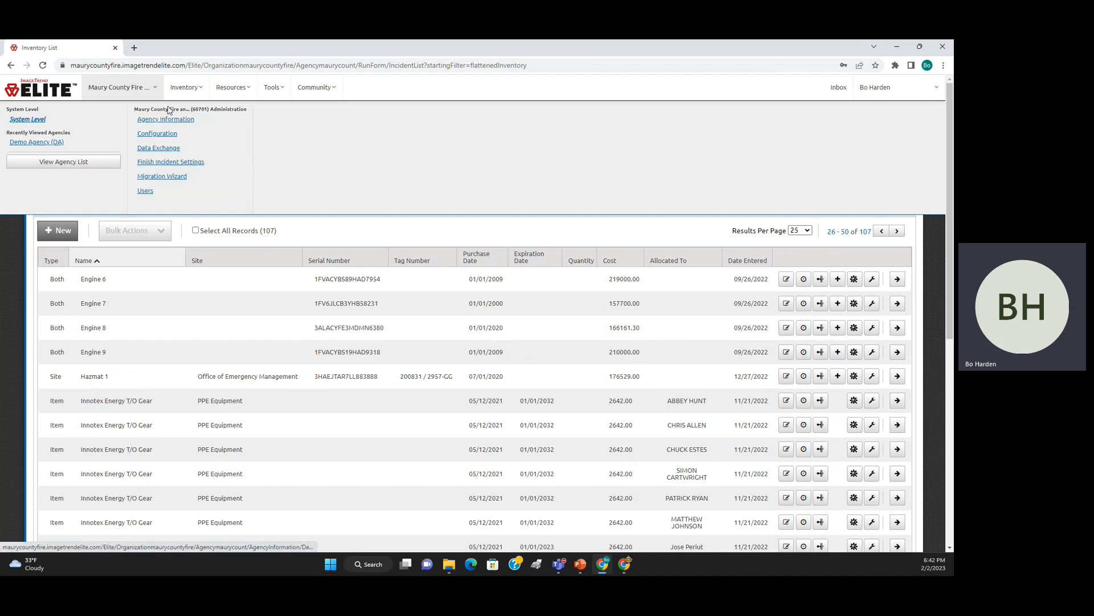
pyautogui.click(269, 87)
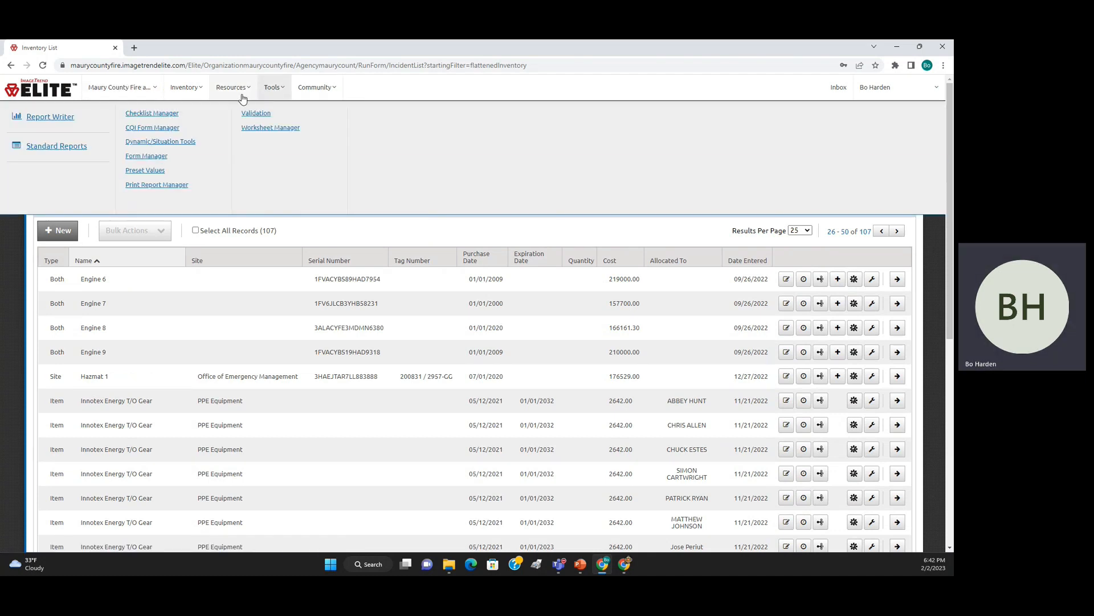
# Step: Switch the workspace from Inventory to the Training & Activities module
pyautogui.moveTo(196, 96)
pyautogui.click(281, 153)
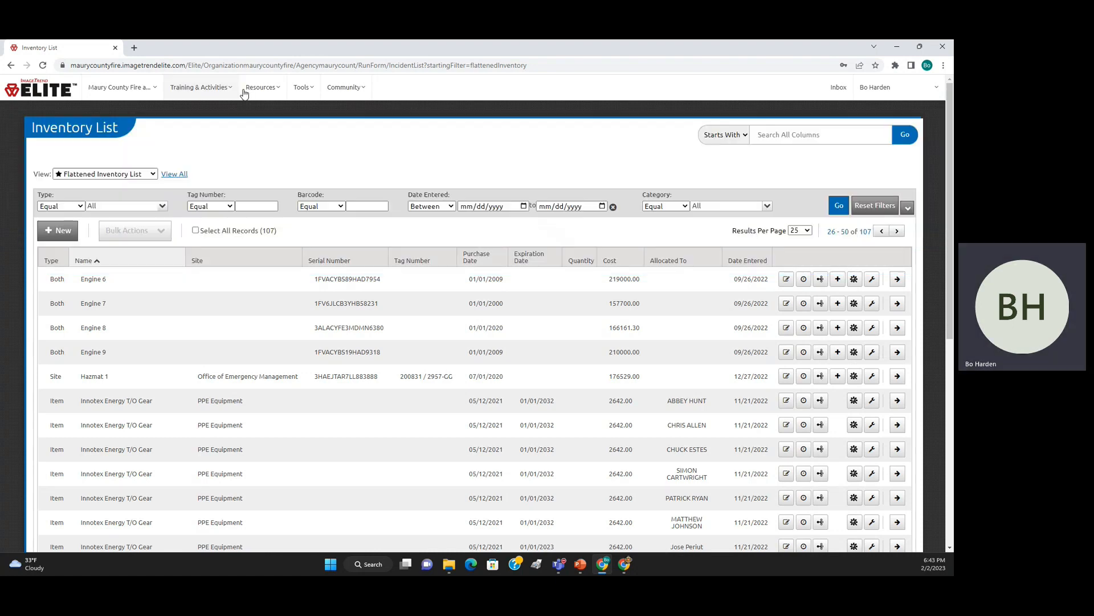
pyautogui.moveTo(263, 88)
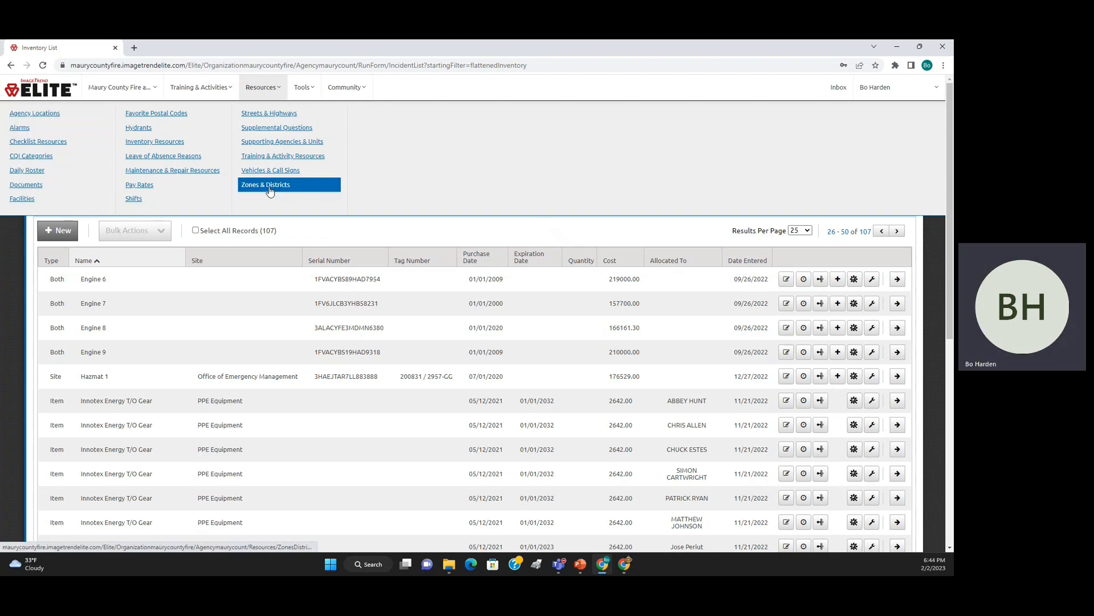
# Step: Open the Documents list and page forward to its last page, 51–52 of 52
pyautogui.click(32, 190)
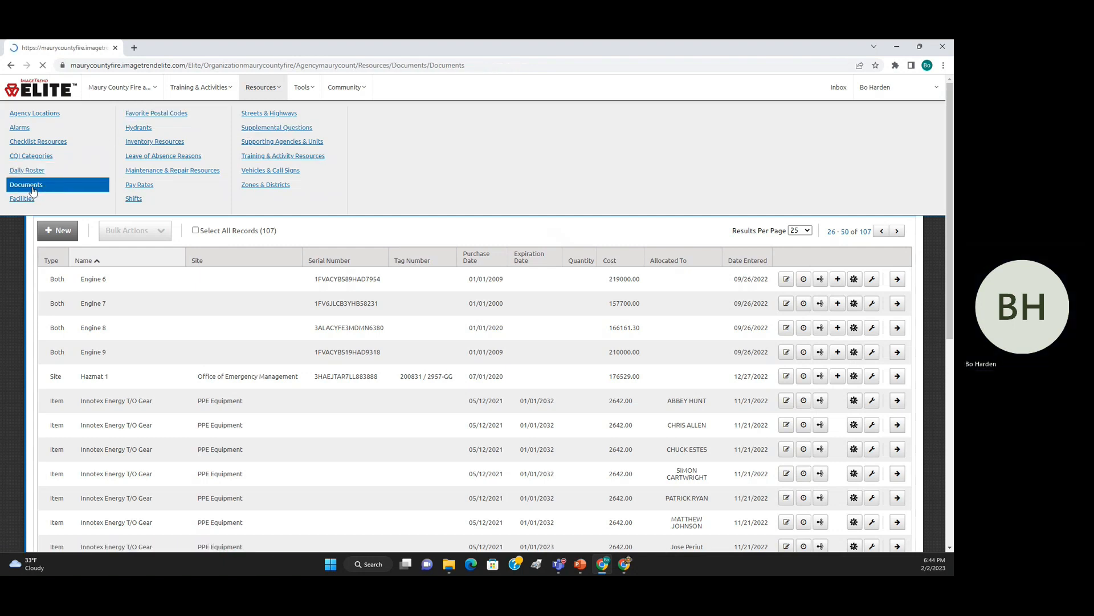
pyautogui.scroll(-2, 412, 278)
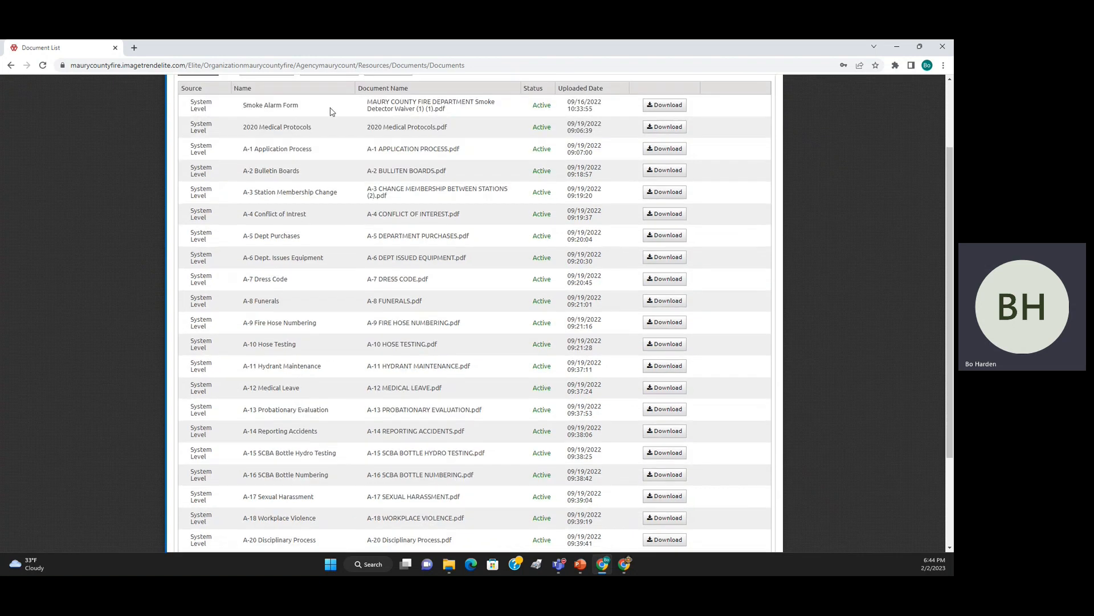
pyautogui.moveTo(463, 113); pyautogui.dragTo(367, 106)
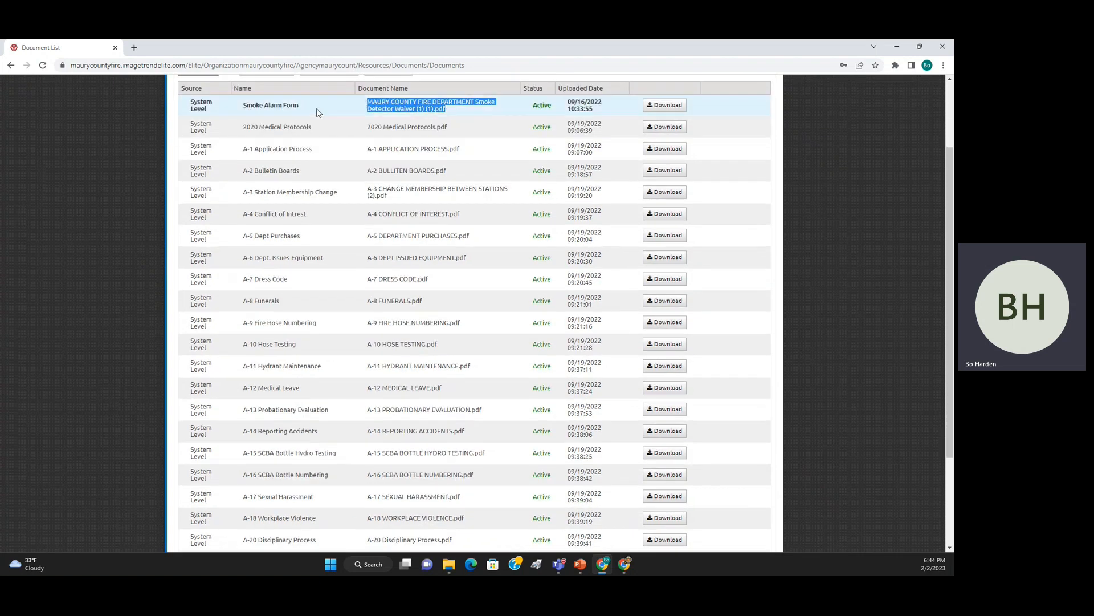
pyautogui.click(365, 122)
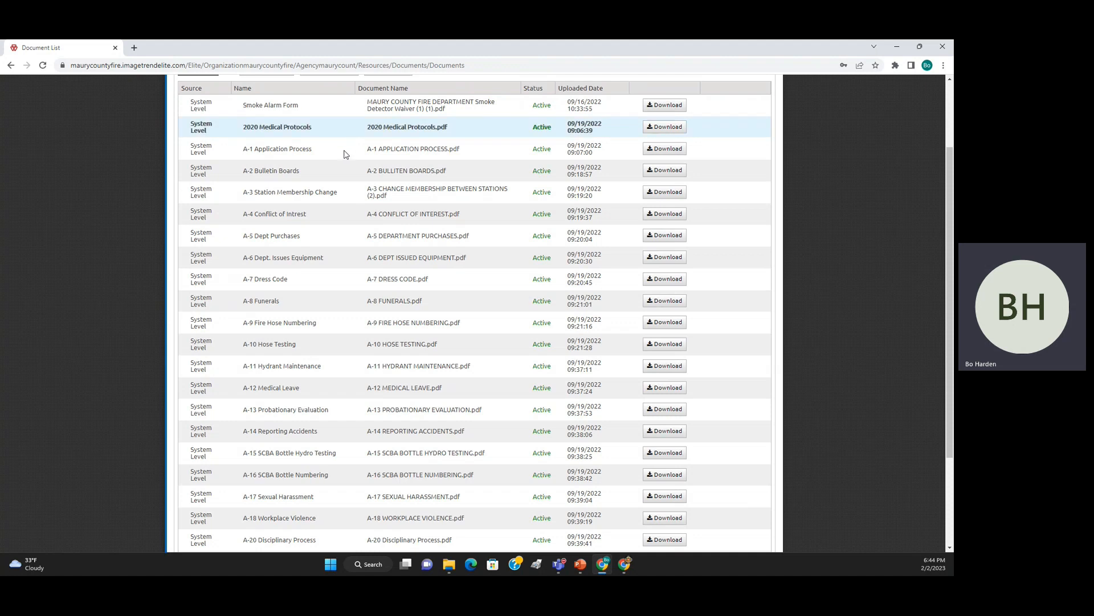
pyautogui.scroll(-3, 349, 205)
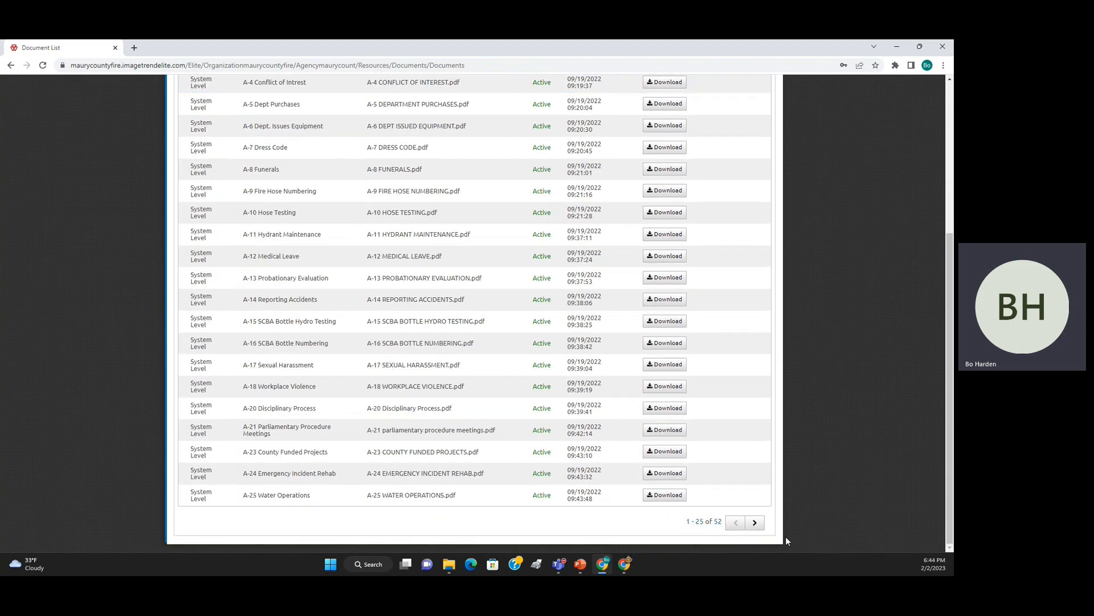
pyautogui.click(755, 523)
pyautogui.scroll(4, 367, 183)
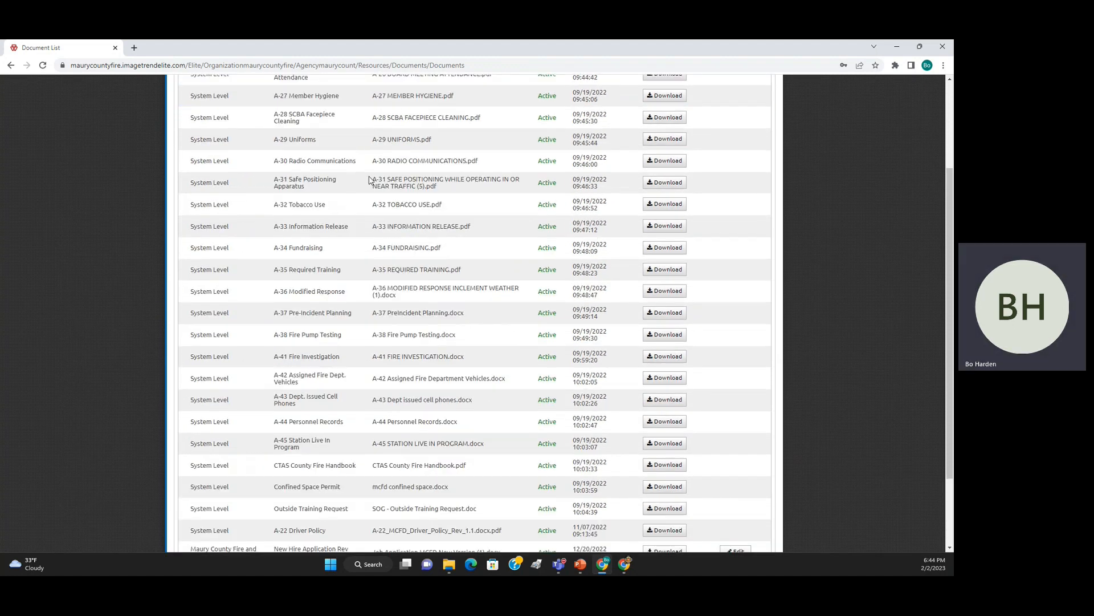
pyautogui.scroll(-4, 368, 202)
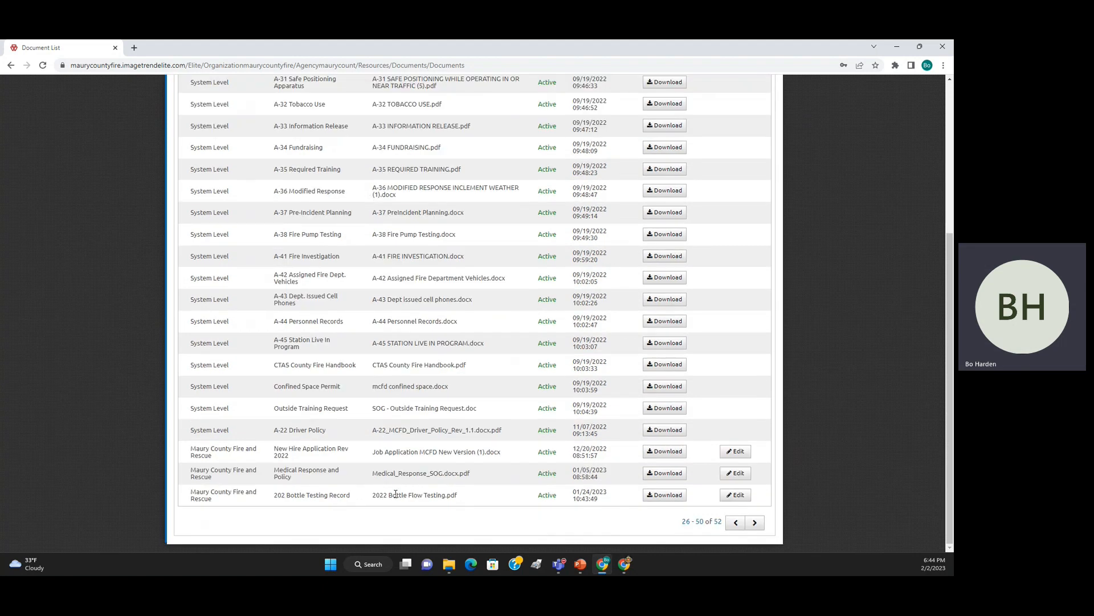
pyautogui.click(755, 523)
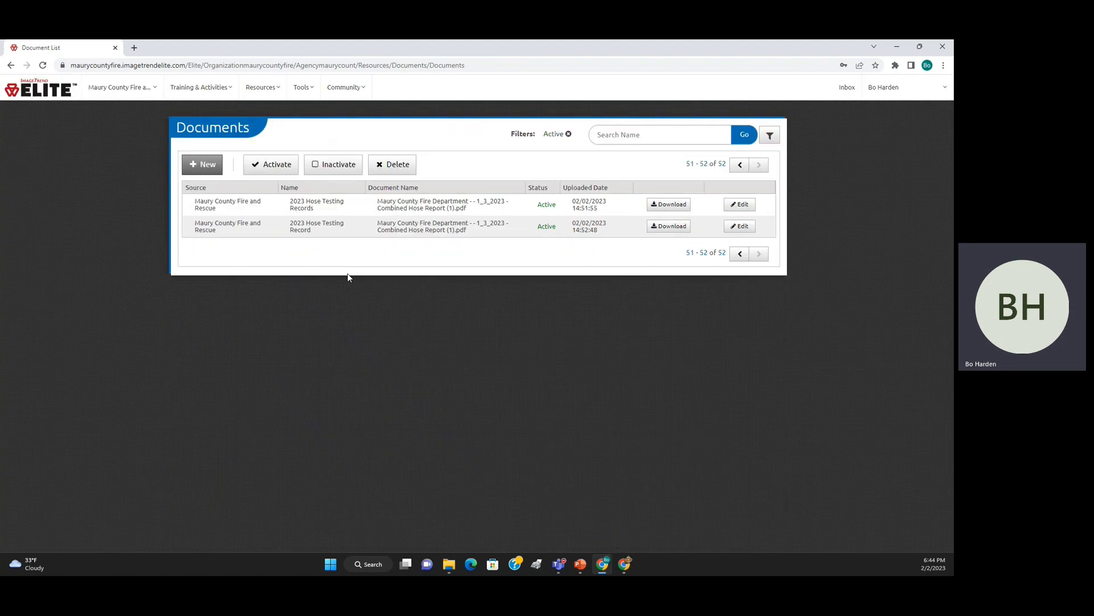
# Step: Download the 2023 Hose Testing Records PDF, confirming the download
pyautogui.click(669, 205)
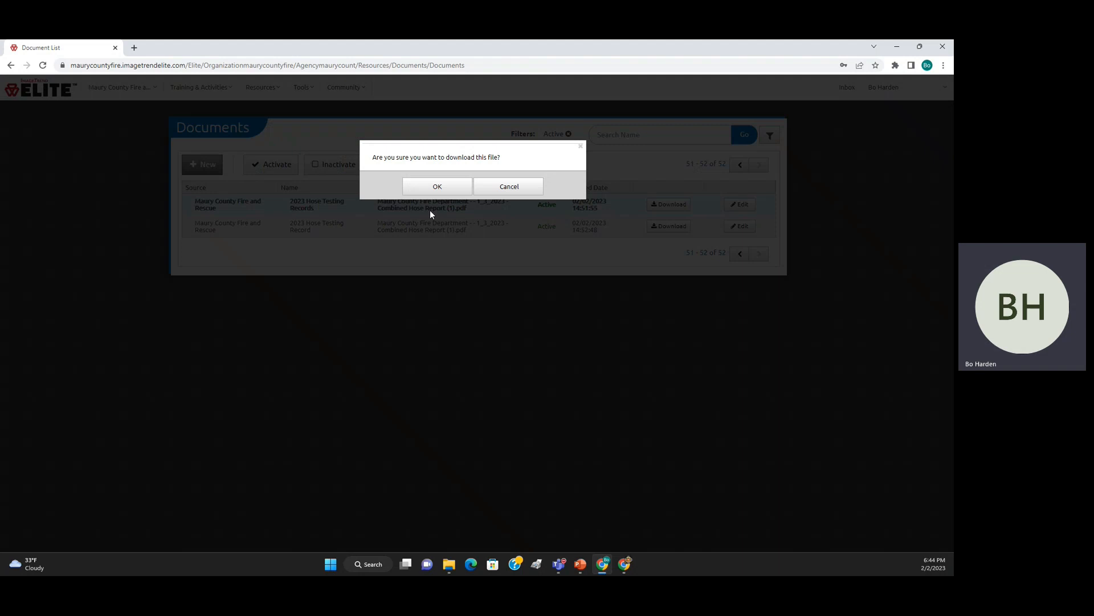
pyautogui.click(437, 185)
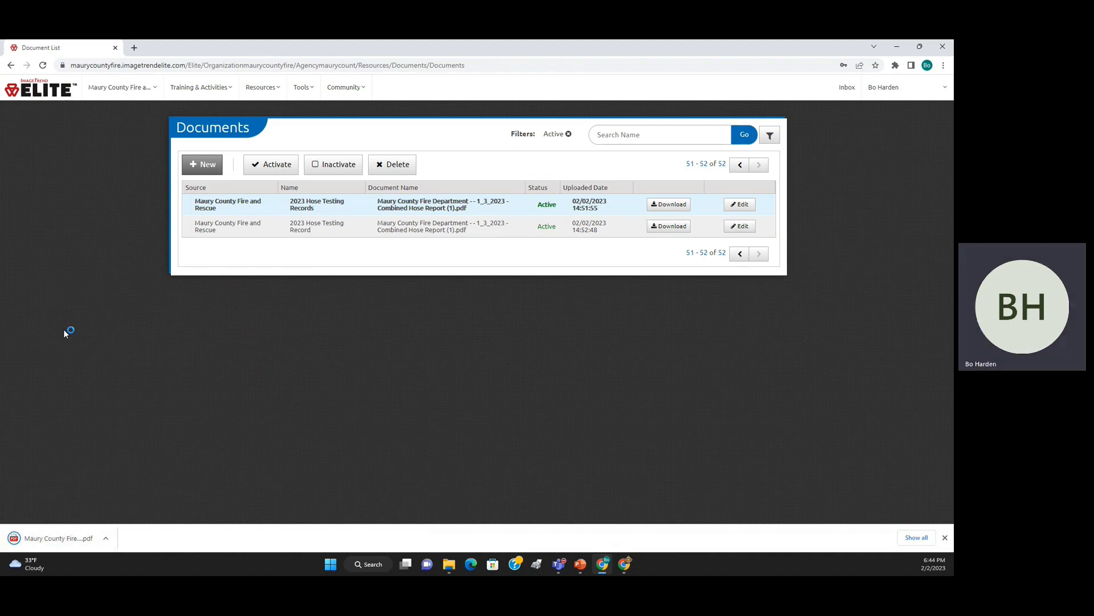
pyautogui.click(217, 91)
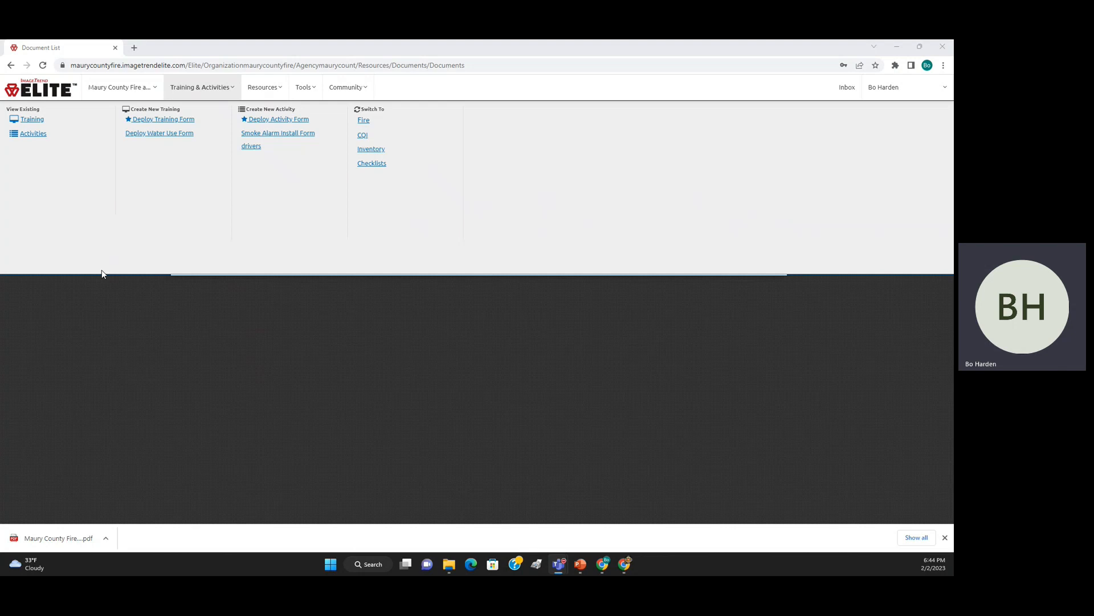
# Step: Clear the date filter to list all 55 trainings, then start a new training record
pyautogui.click(36, 125)
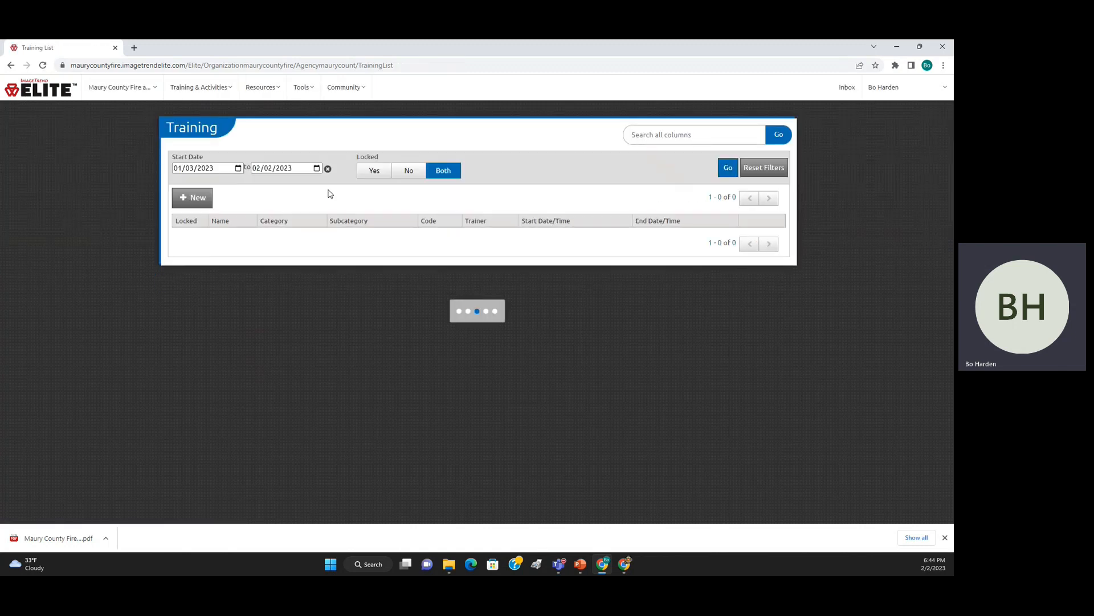
pyautogui.click(328, 169)
pyautogui.click(728, 167)
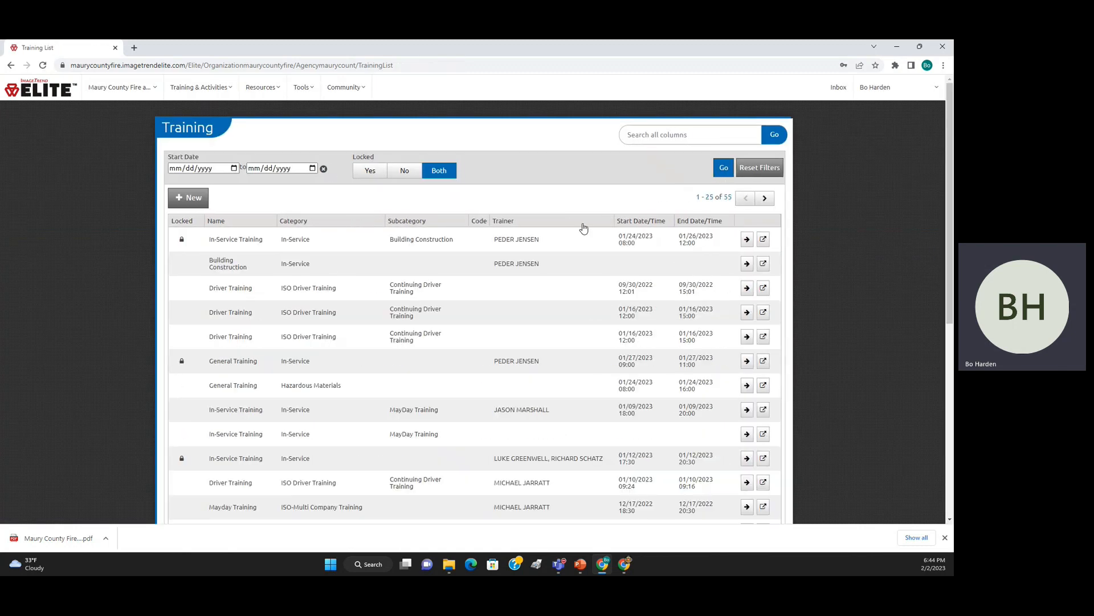
pyautogui.scroll(-6, 448, 294)
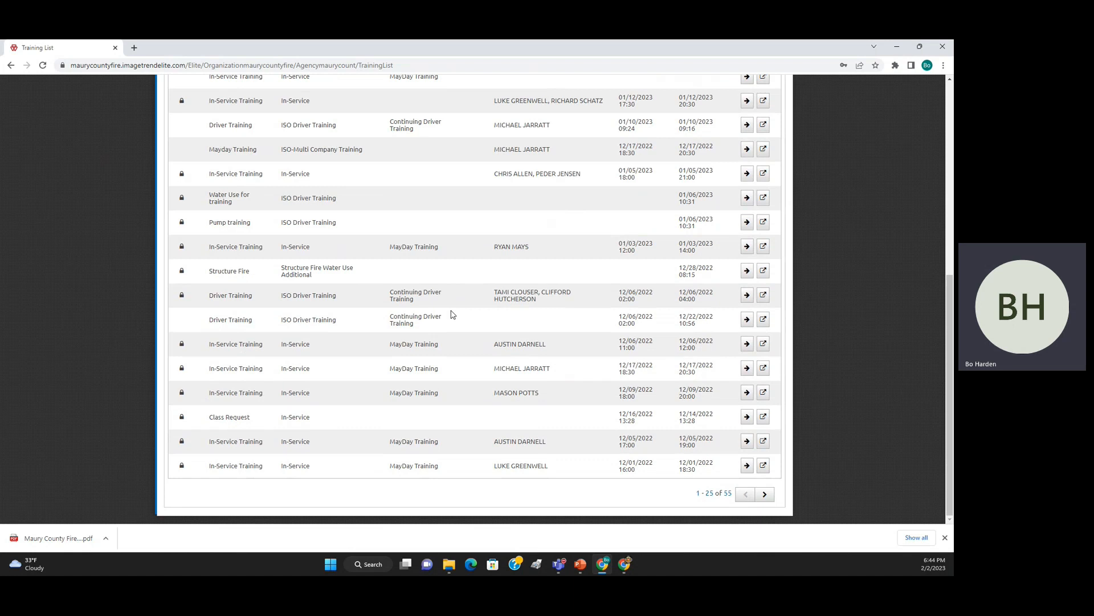
pyautogui.scroll(7, 452, 315)
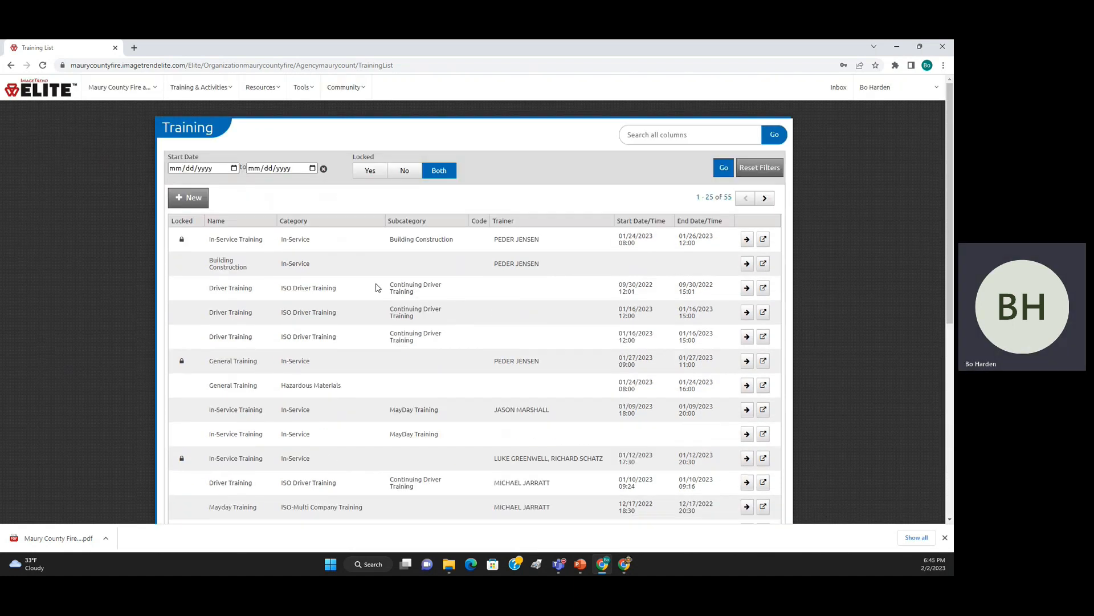
pyautogui.click(196, 205)
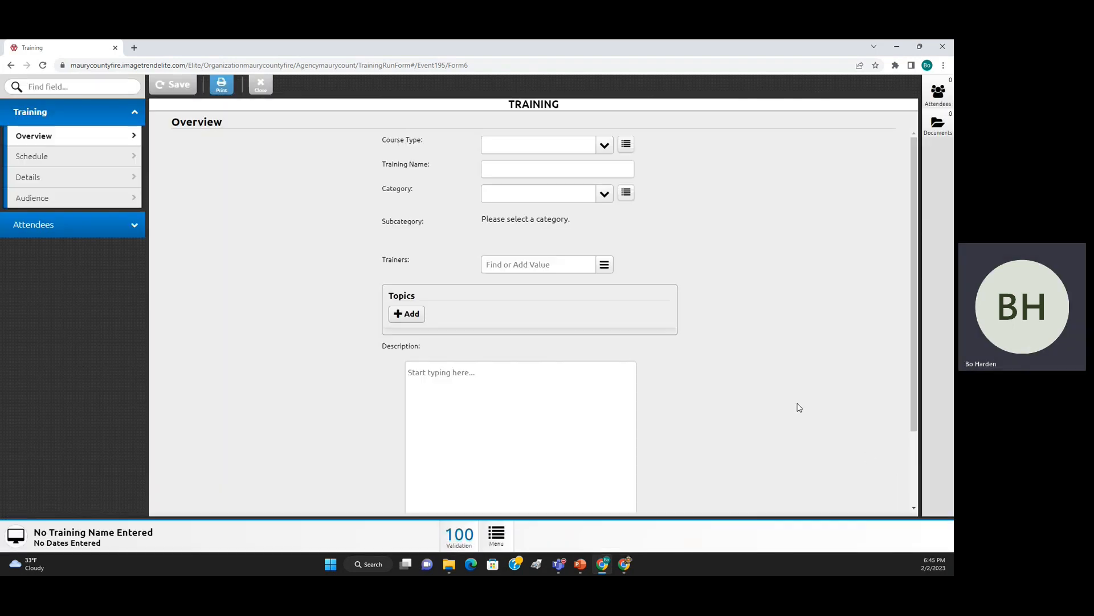
# Step: Set course type 16 Hour Course Log, category FF050 16 Hour Intro to Fire Service, Chapter 4
pyautogui.click(604, 145)
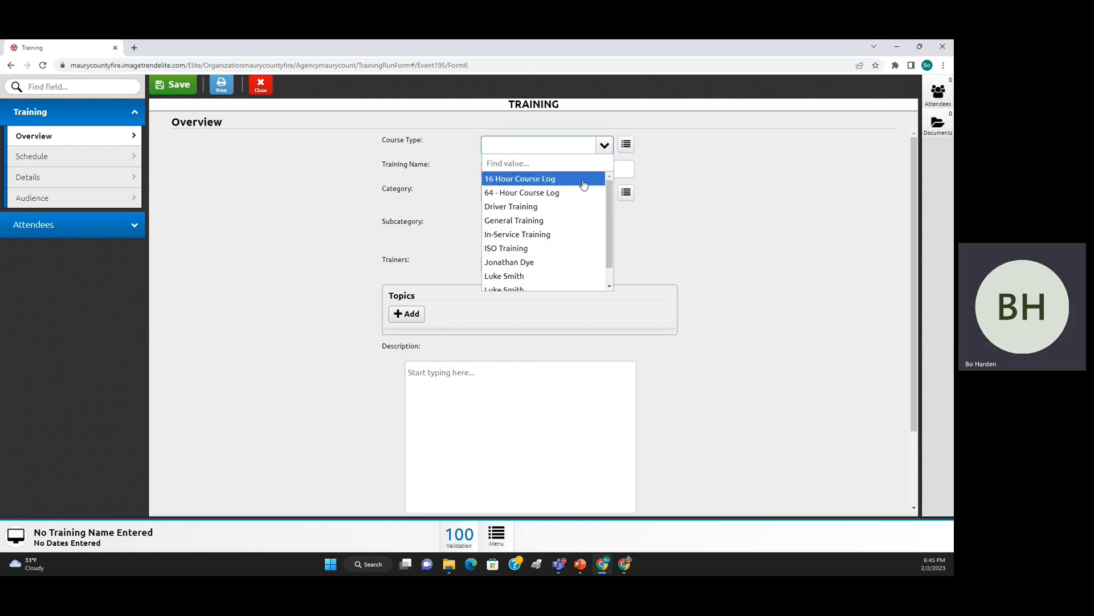
pyautogui.click(544, 180)
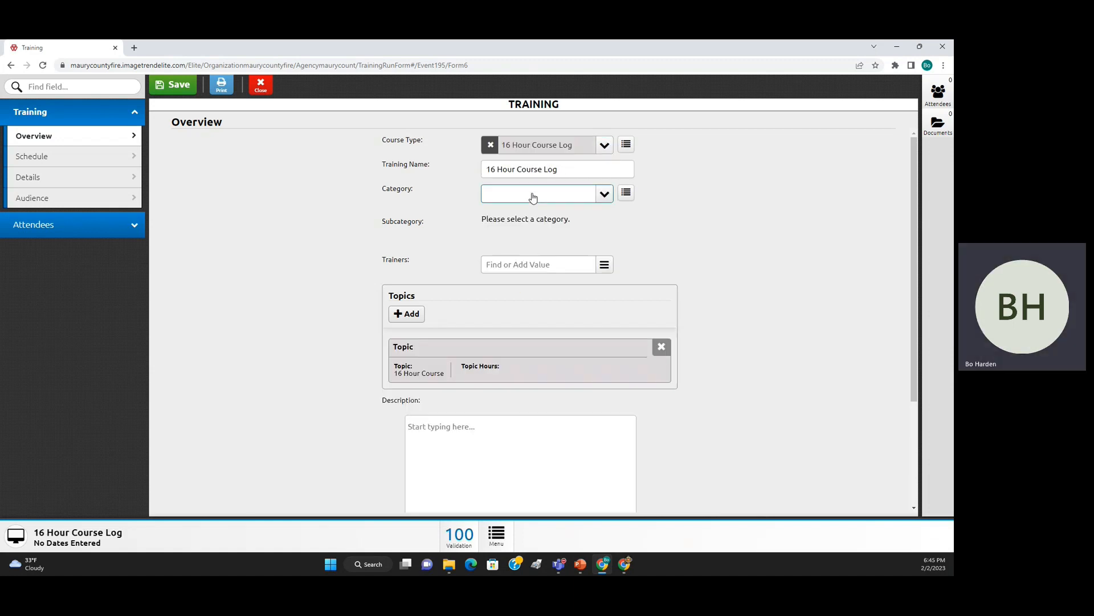
pyautogui.click(533, 197)
pyautogui.scroll(-2, 538, 257)
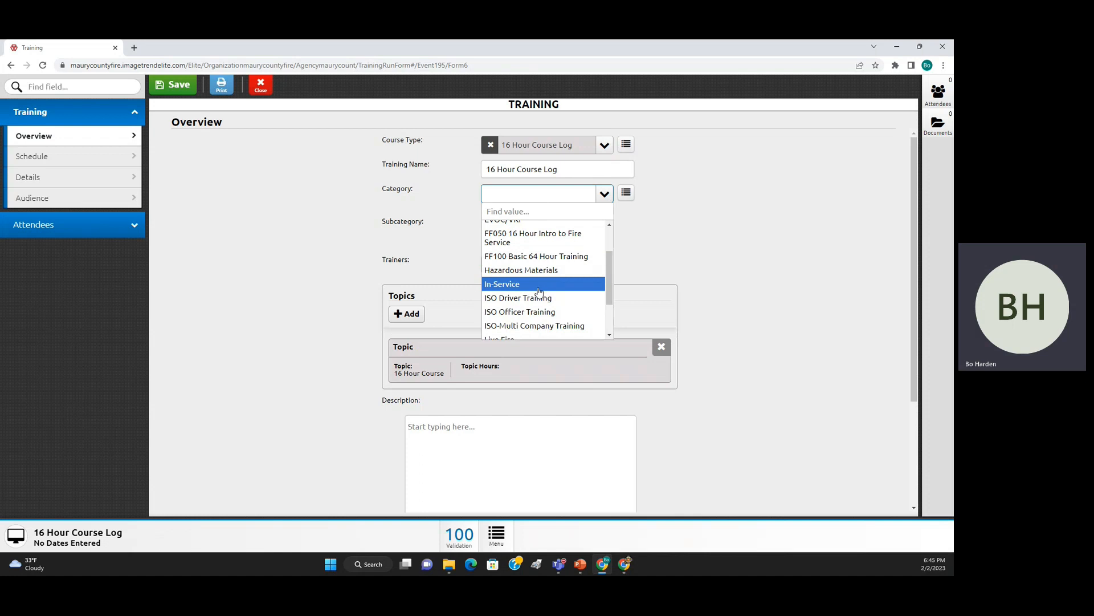
pyautogui.scroll(-1, 559, 311)
pyautogui.scroll(2, 530, 319)
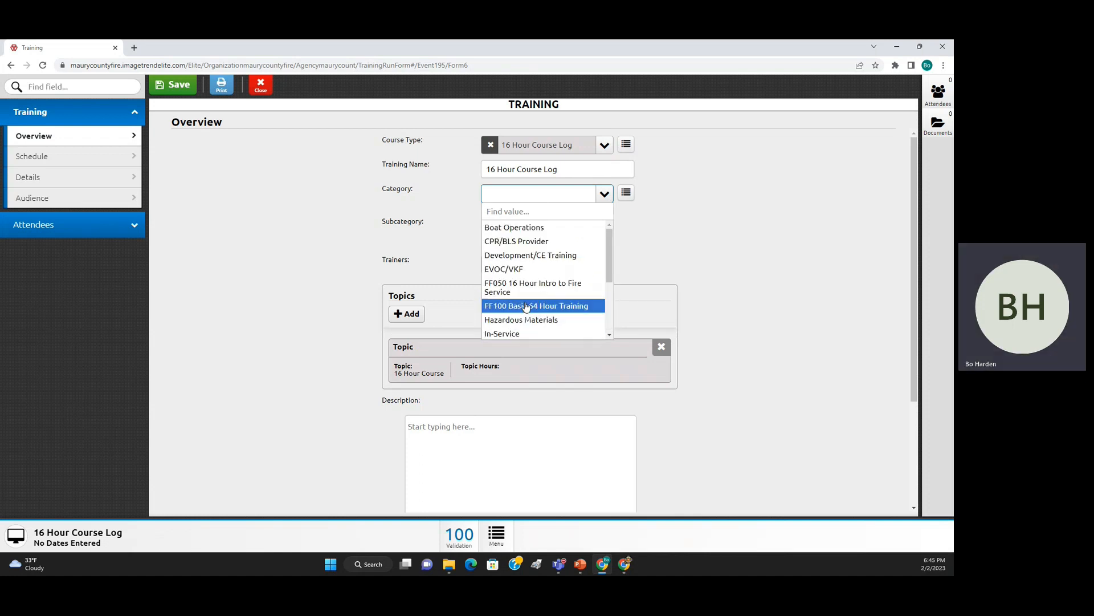
pyautogui.scroll(-2, 516, 251)
pyautogui.click(536, 277)
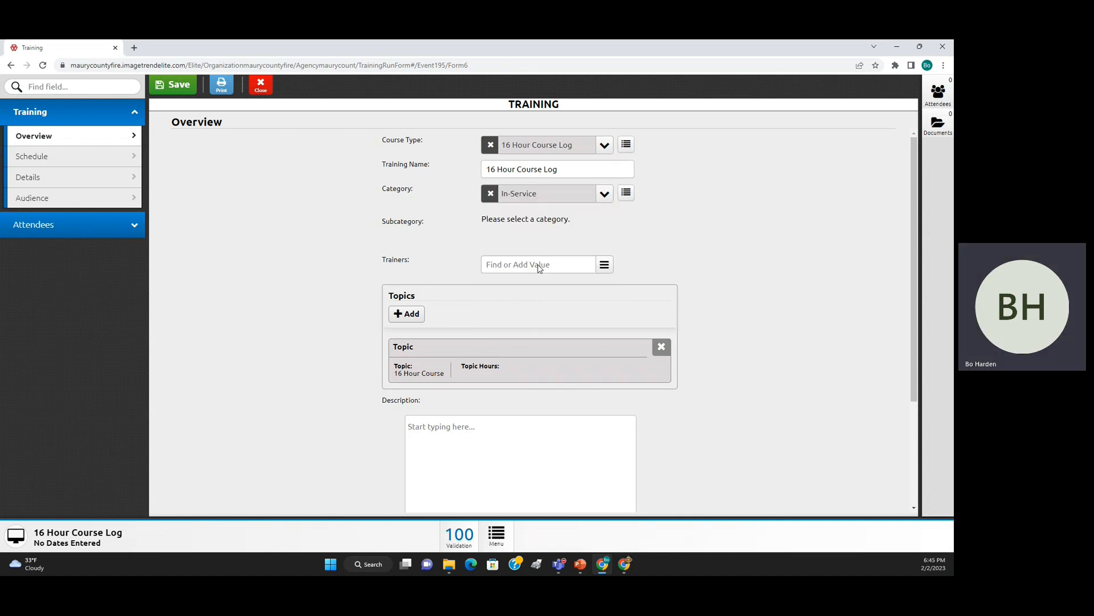
pyautogui.click(541, 196)
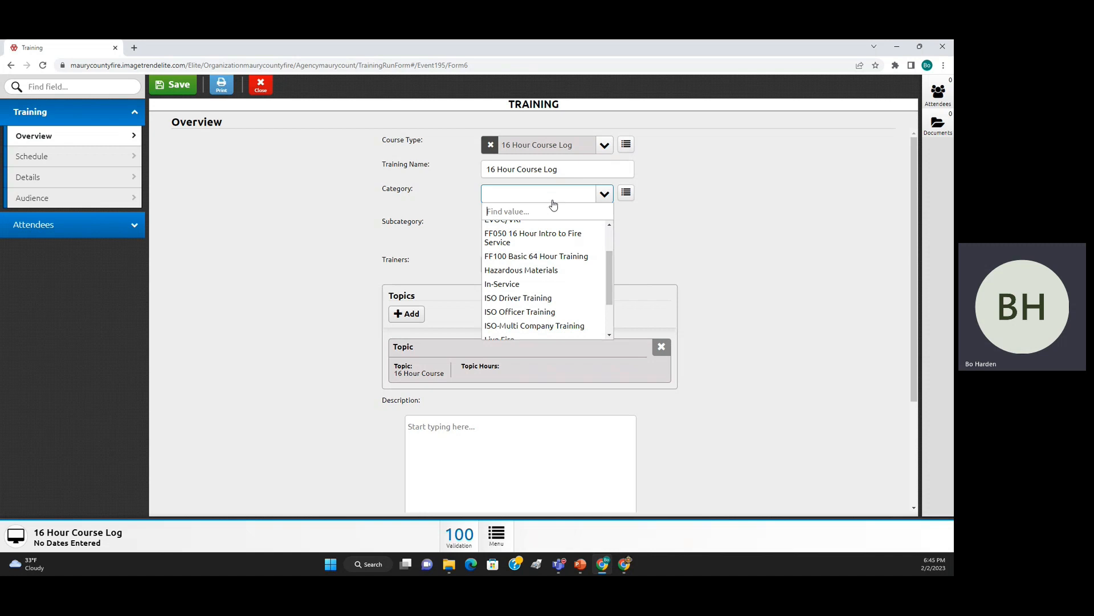
pyautogui.click(550, 249)
pyautogui.click(529, 270)
# Step: Add the two instructors as trainers by searching their names
pyautogui.scroll(-1, 621, 266)
pyautogui.click(605, 259)
pyautogui.write('harden')
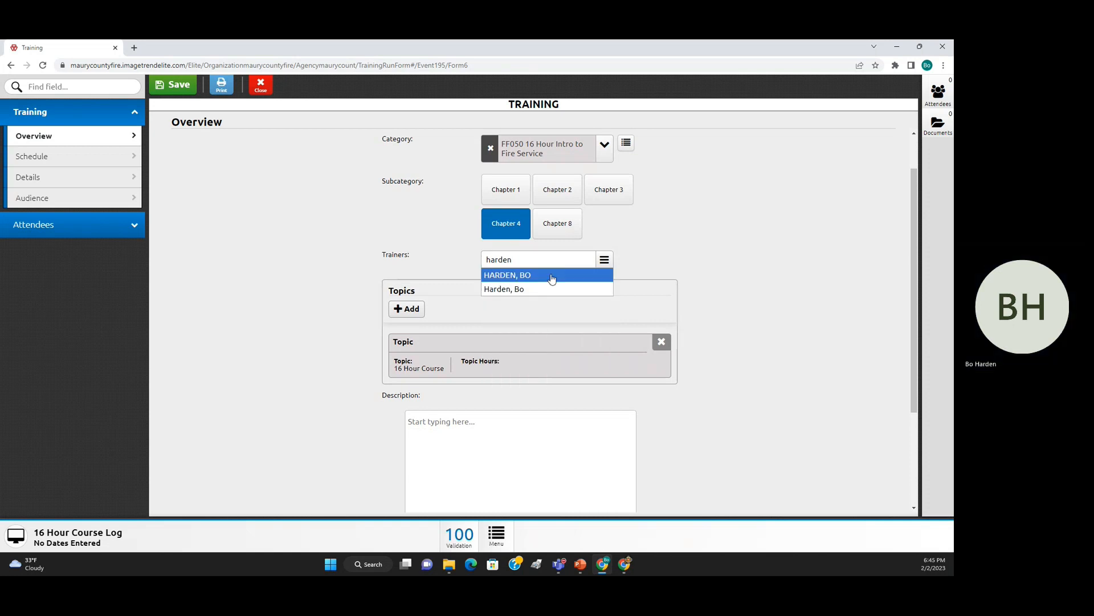
pyautogui.click(548, 274)
pyautogui.press('BackSpace')
pyautogui.press('BackSpace')
pyautogui.write('estes')
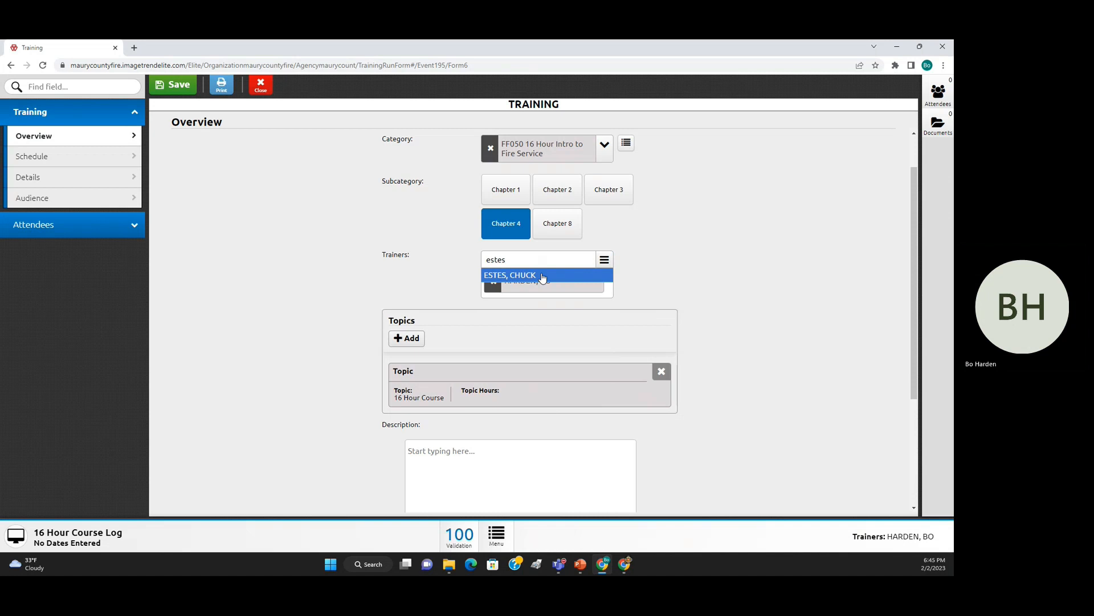
pyautogui.click(542, 277)
# Step: Add the 16 Hour Course topic with 4.0 hours
pyautogui.scroll(-2, 644, 278)
pyautogui.click(403, 265)
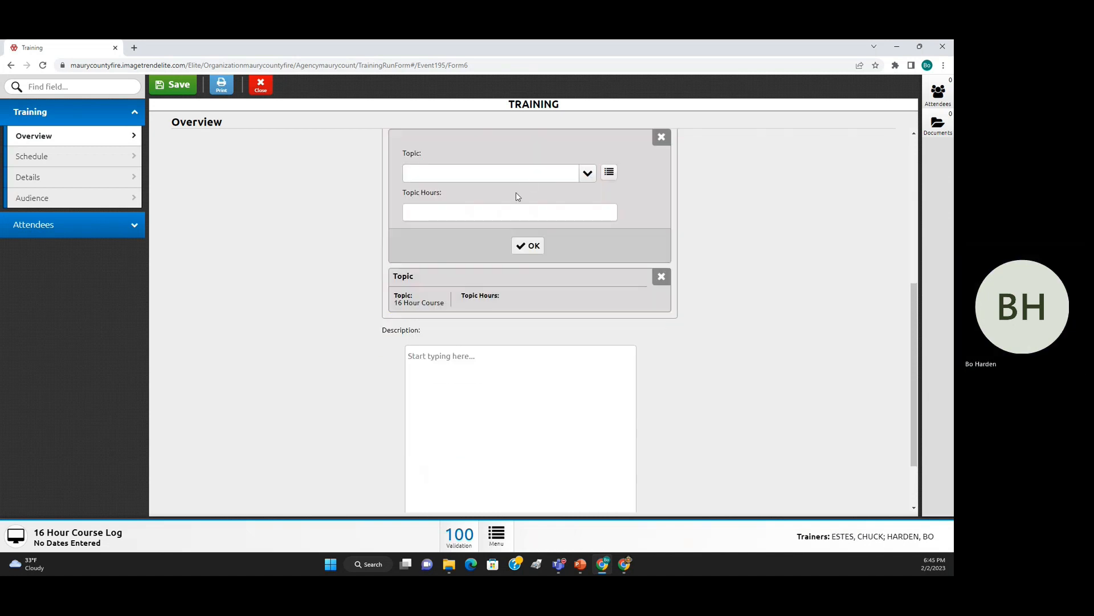
pyautogui.click(524, 176)
pyautogui.scroll(-1, 525, 233)
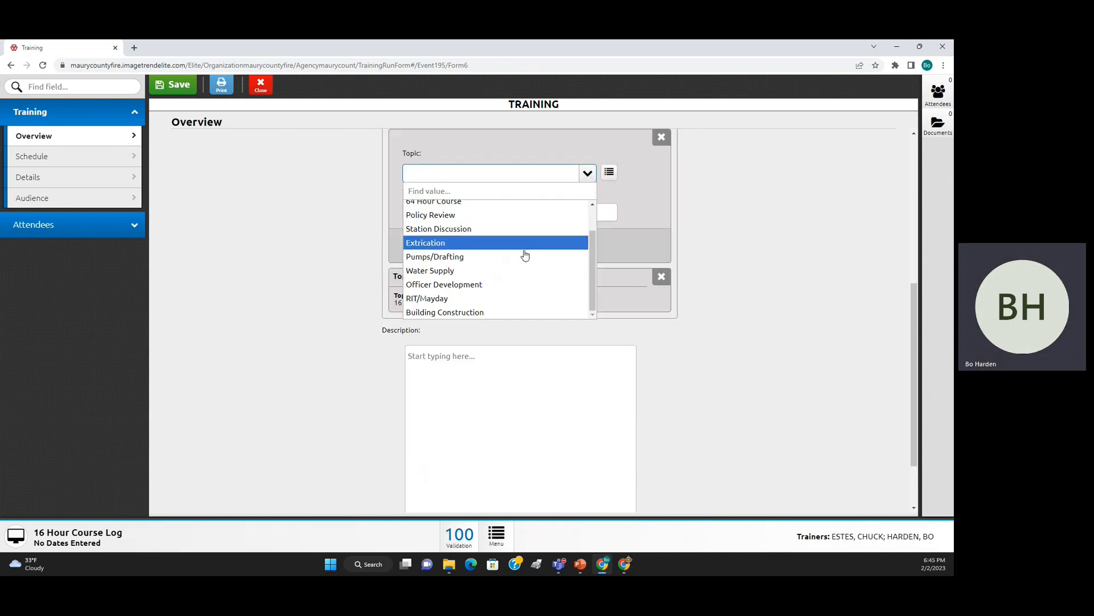
pyautogui.scroll(1, 501, 296)
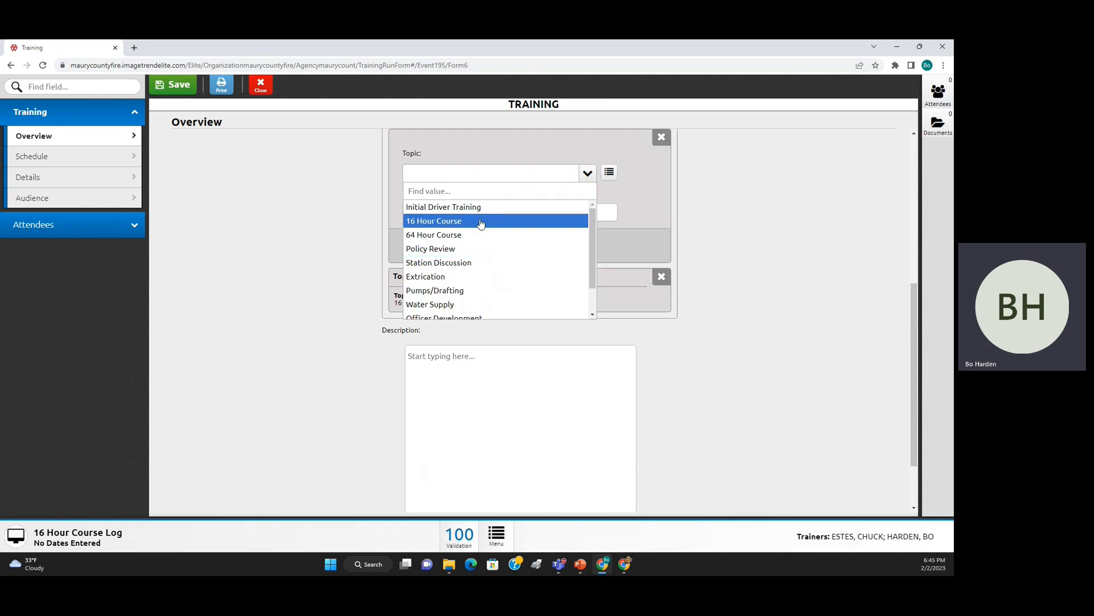
pyautogui.click(483, 221)
pyautogui.click(552, 215)
pyautogui.write('4.0')
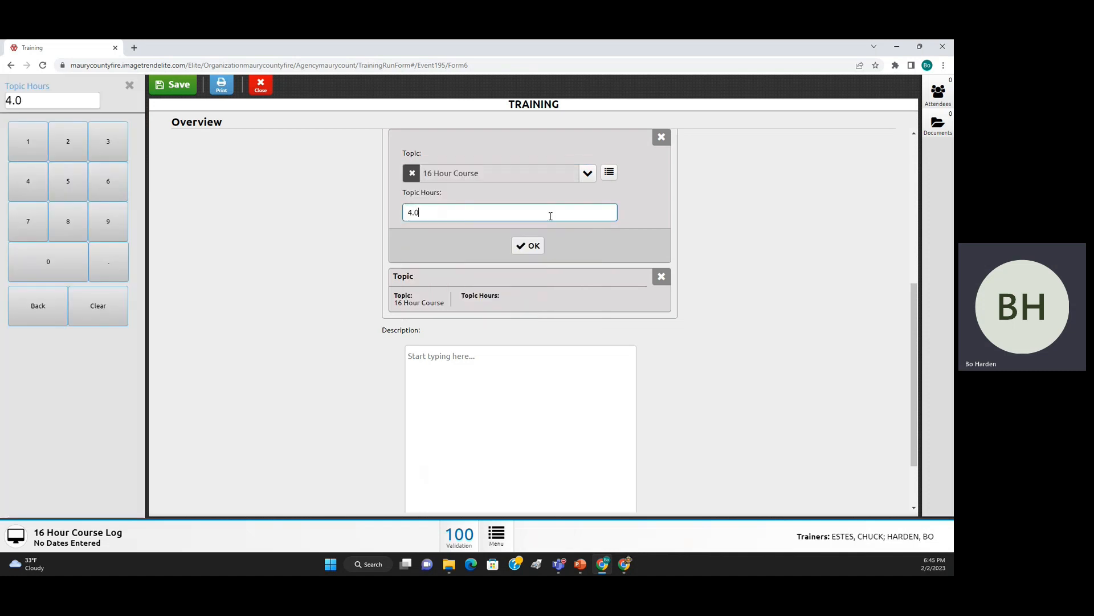
pyautogui.click(532, 248)
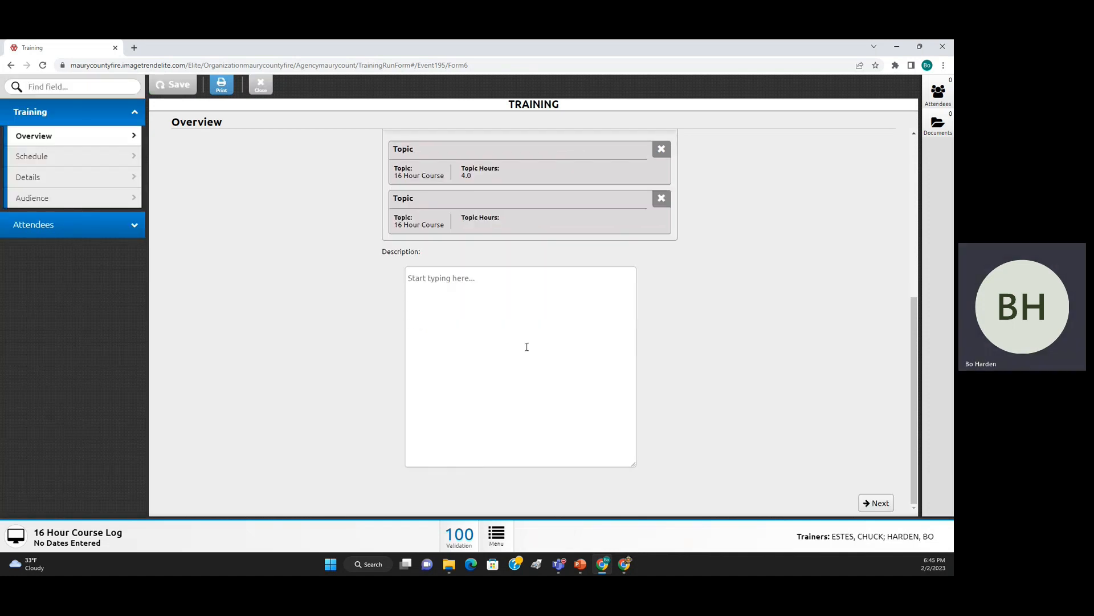
# Step: Enter the description 'CH 4 PPT, Comms, IAD'
pyautogui.write('CH 4 PPT, COm')
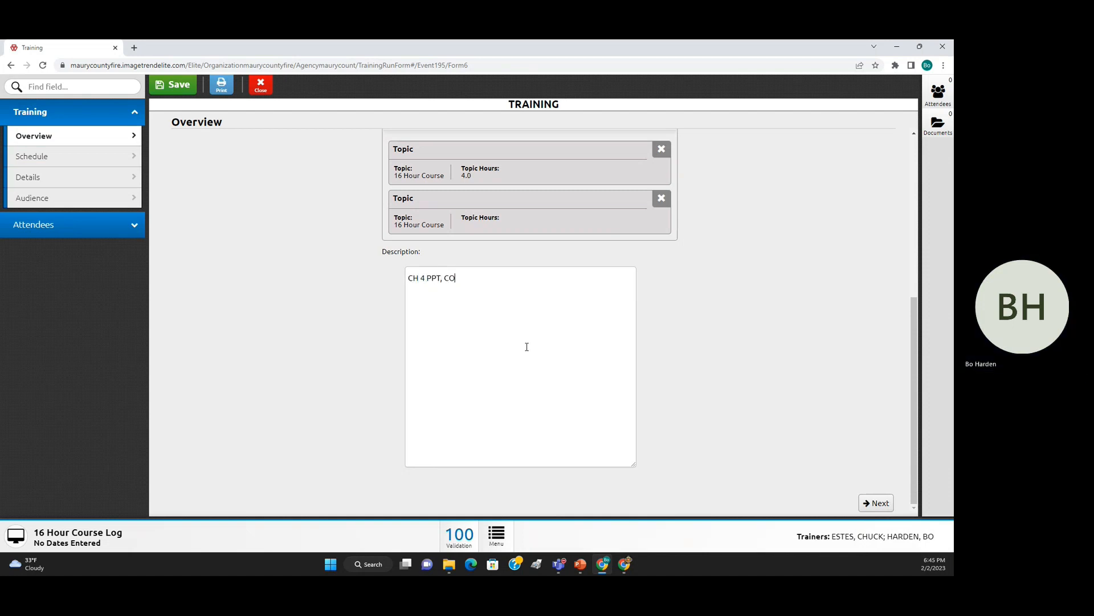
pyautogui.press('BackSpace')
pyautogui.press('BackSpace')
pyautogui.write('omms, IAD')
# Step: Schedule the training at Station 1 on 02/02/2023 from 18:00 to 22:00
pyautogui.click(875, 502)
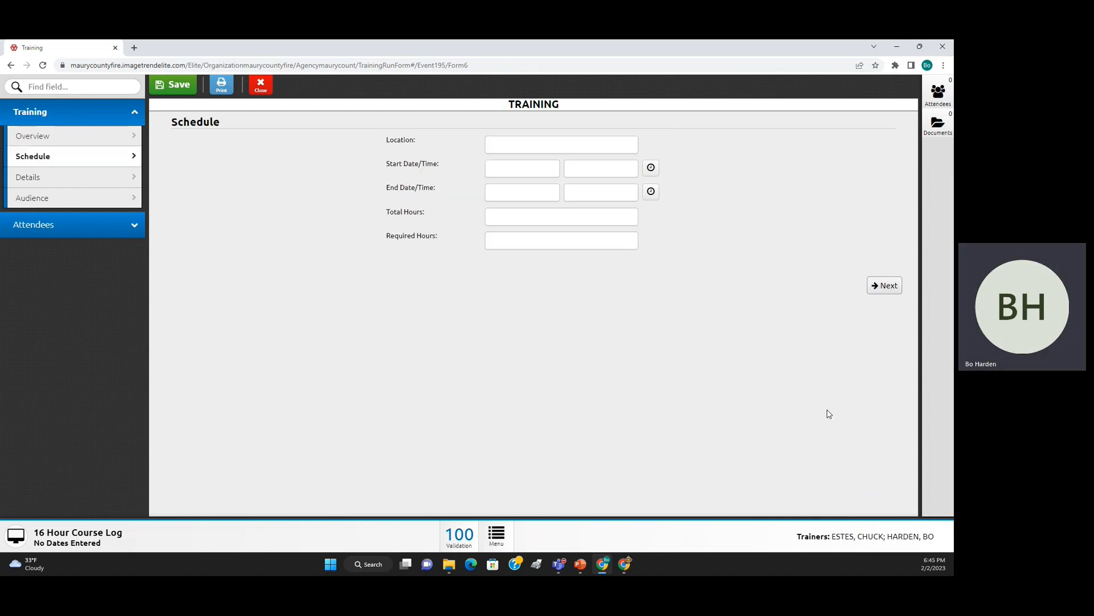
pyautogui.click(610, 148)
pyautogui.write('Station 1')
pyautogui.press('Tab')
pyautogui.write('02/02/2023')
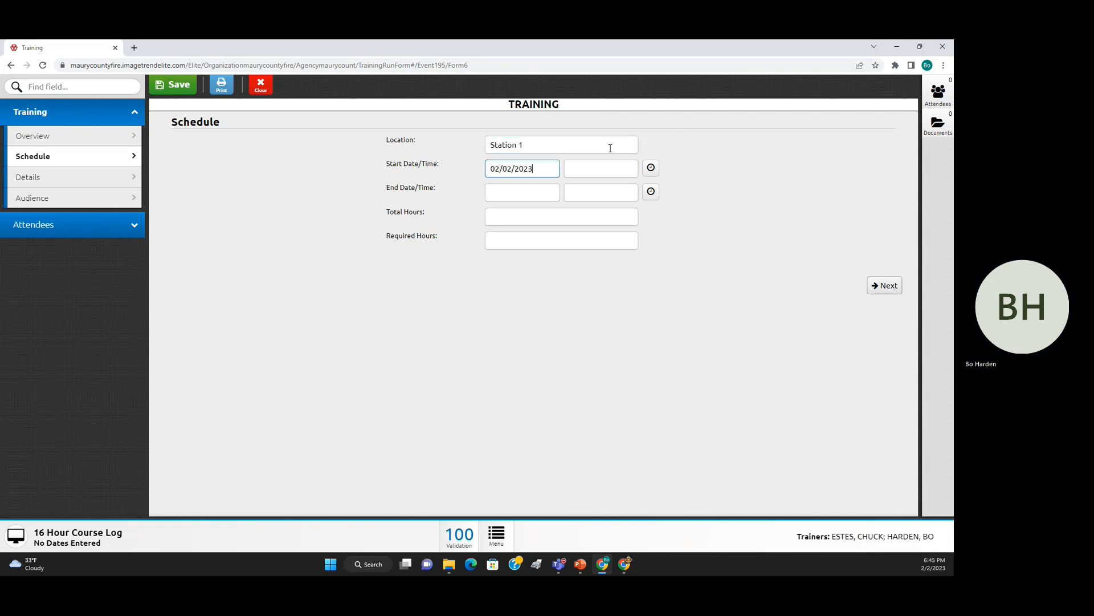
pyautogui.press('Tab')
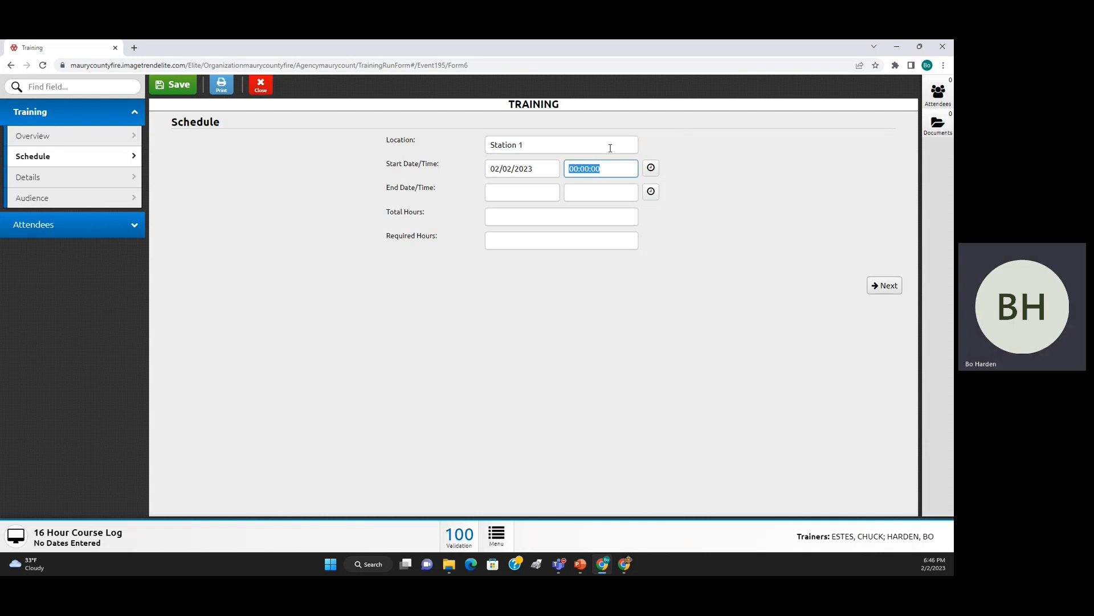
pyautogui.write('18:00')
pyautogui.press('Tab')
pyautogui.press('Tab')
pyautogui.write('02/02/2023')
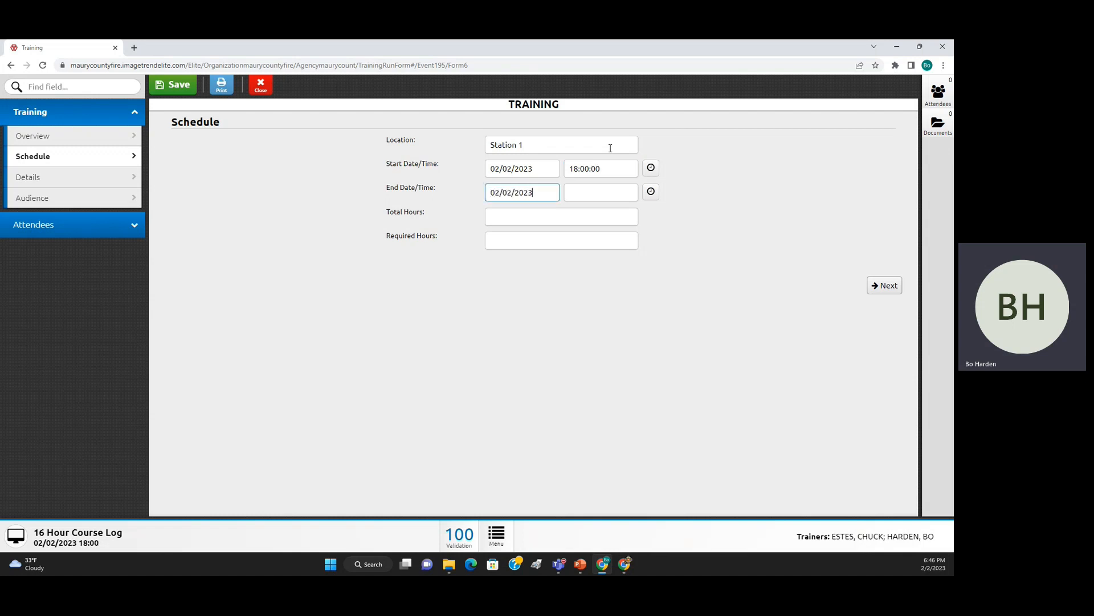
pyautogui.press('Tab')
pyautogui.write('22:00')
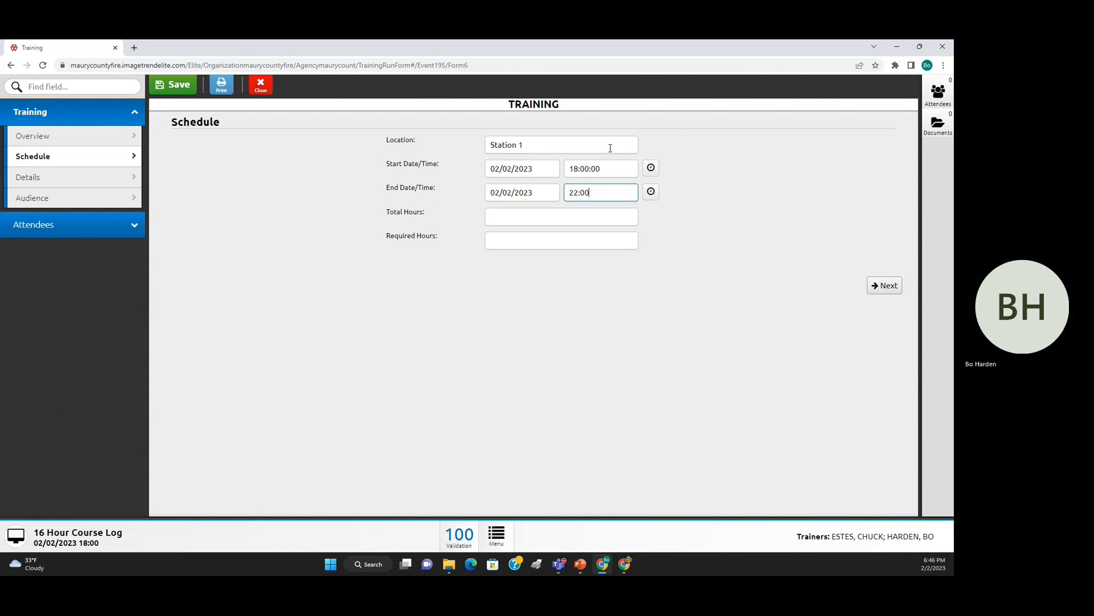
# Step: Enter 4.0 total hours and 4.0 required hours
pyautogui.click(603, 210)
pyautogui.write('4.0')
pyautogui.click(588, 238)
pyautogui.write('4.0')
pyautogui.click(885, 319)
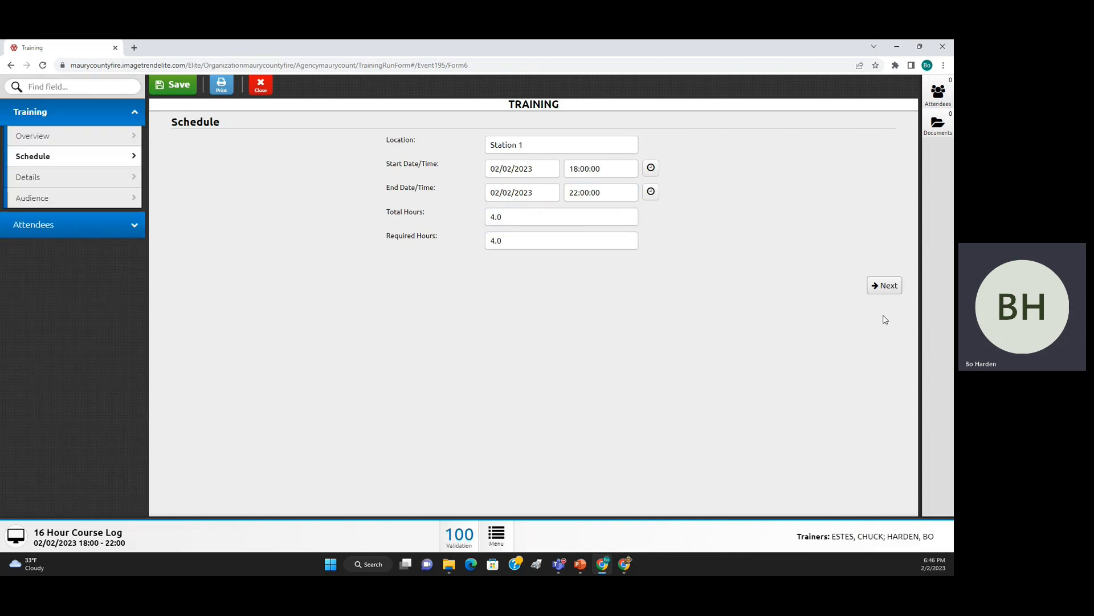
# Step: Mark the training mandatory with TFACA certification and a Fire requirement
pyautogui.click(889, 286)
pyautogui.click(531, 175)
pyautogui.click(536, 193)
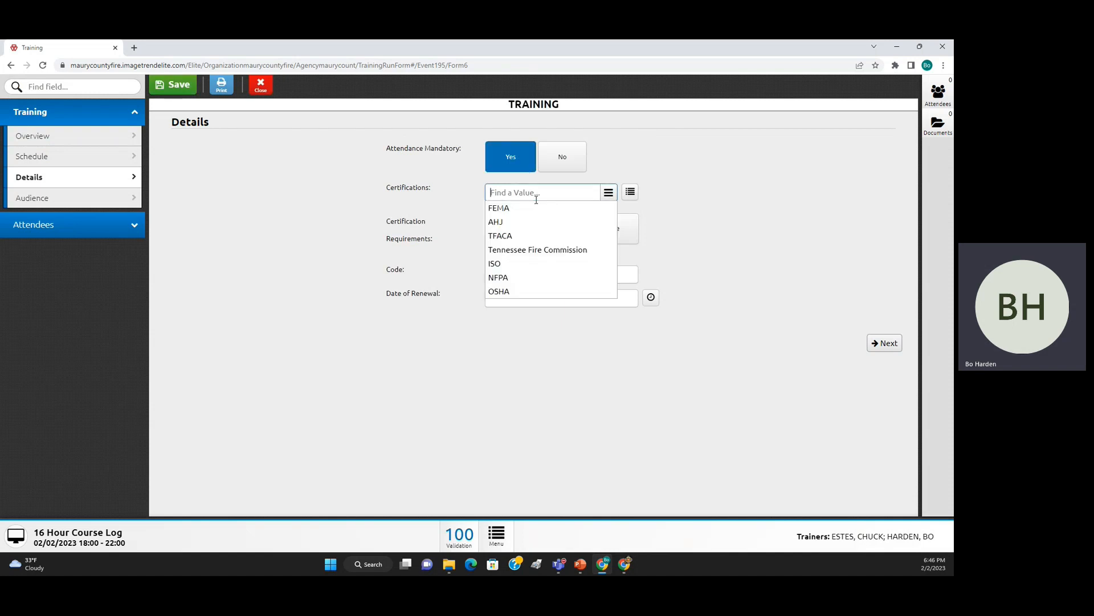
pyautogui.click(717, 248)
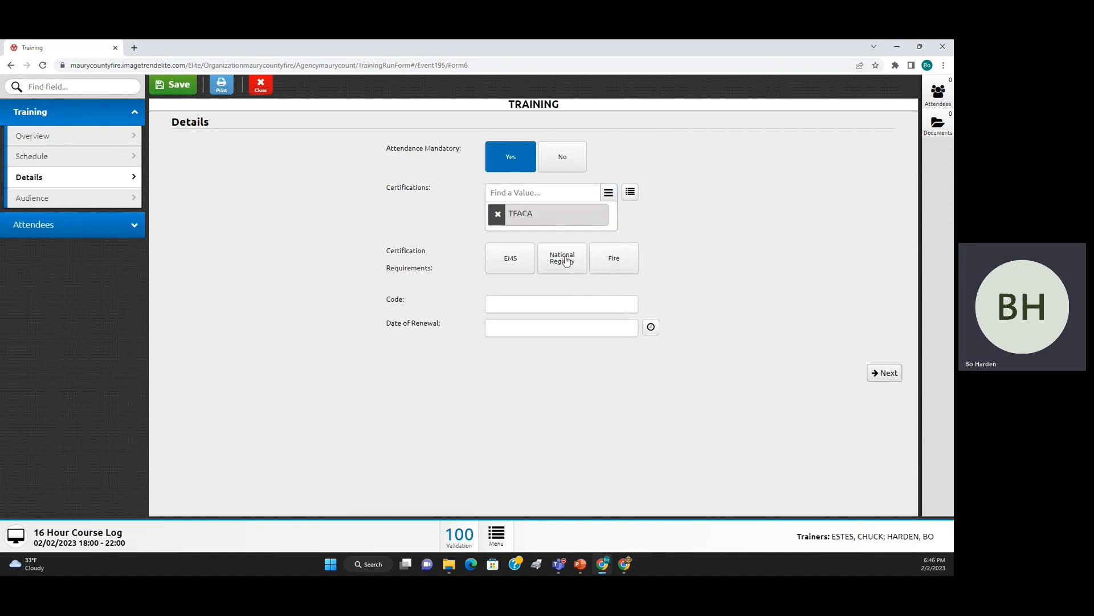
pyautogui.click(613, 260)
pyautogui.click(571, 303)
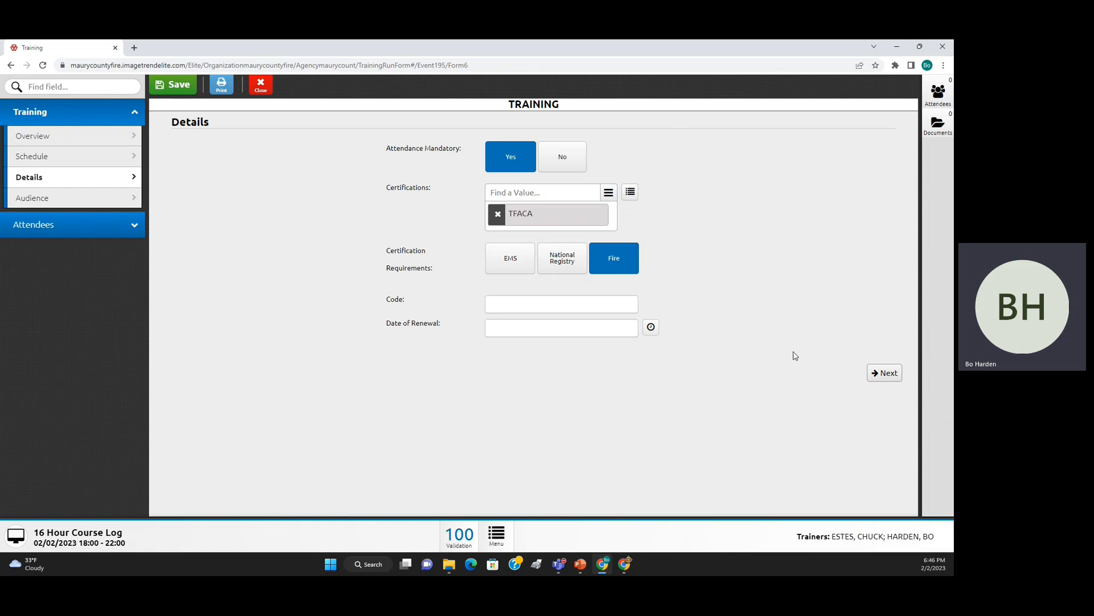
# Step: Target the audience at Head Quarters (Station 1) on the Volunteer shift
pyautogui.click(885, 372)
pyautogui.click(532, 148)
pyautogui.click(532, 179)
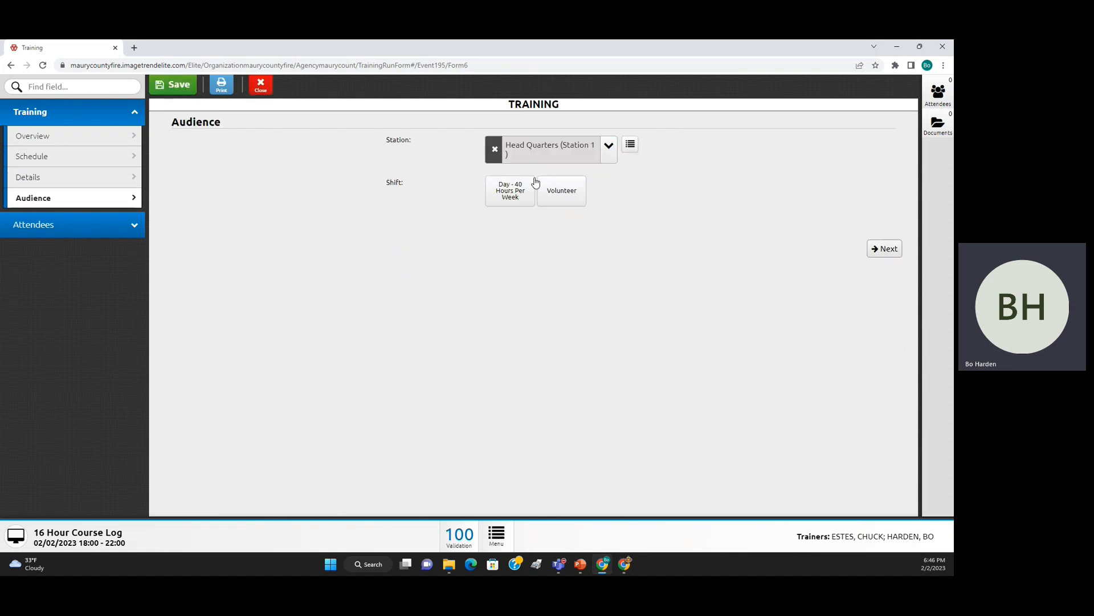
pyautogui.click(565, 200)
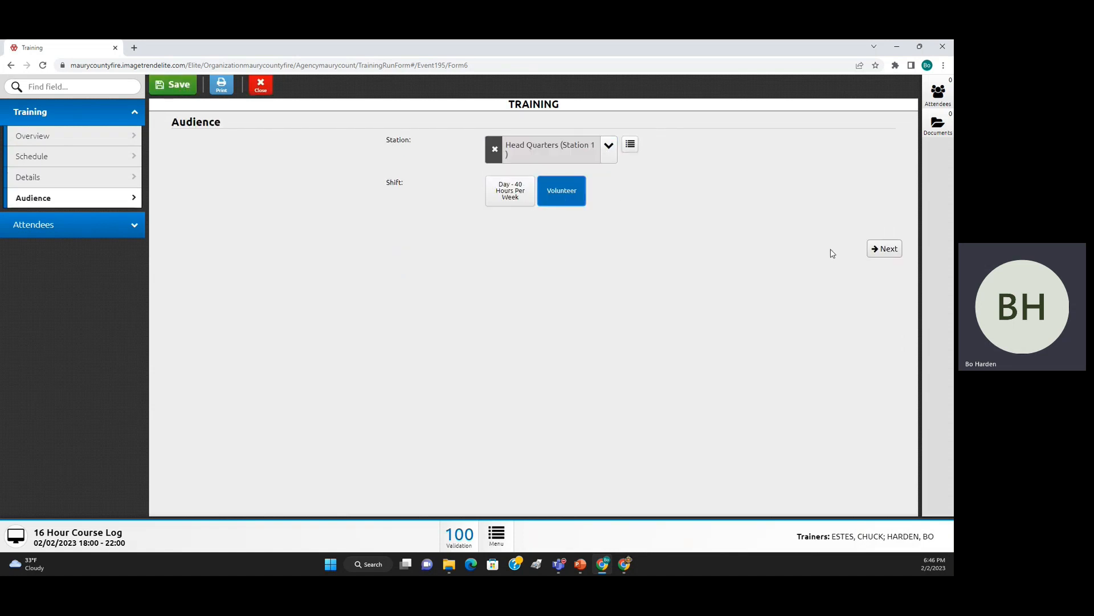
pyautogui.click(889, 251)
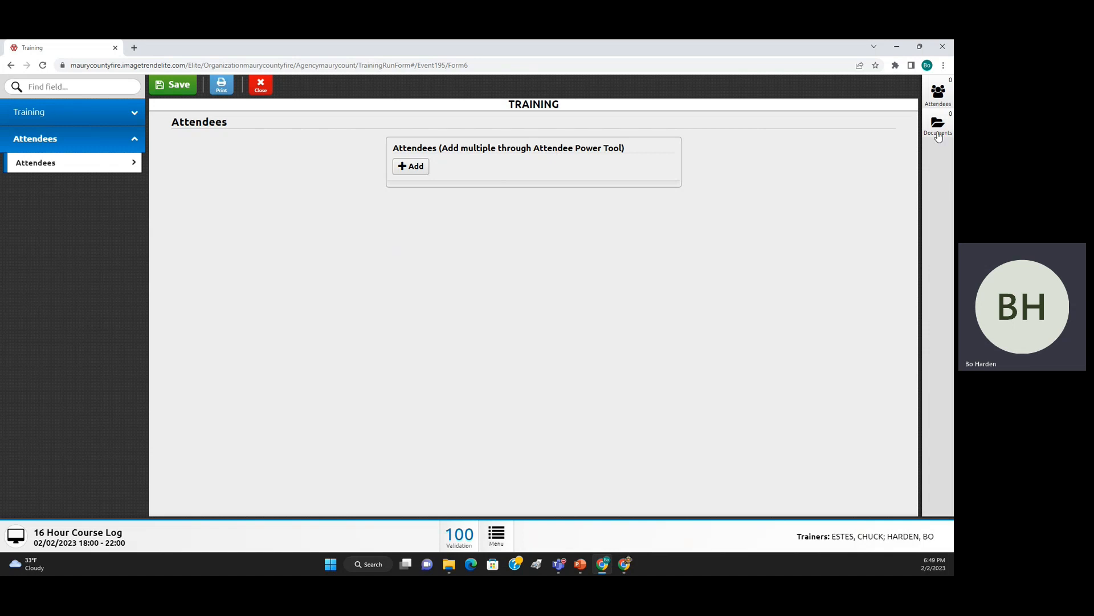
# Step: Set attendee defaults to 4.0 hours, Pass, score 100 and Accepted status
pyautogui.click(940, 96)
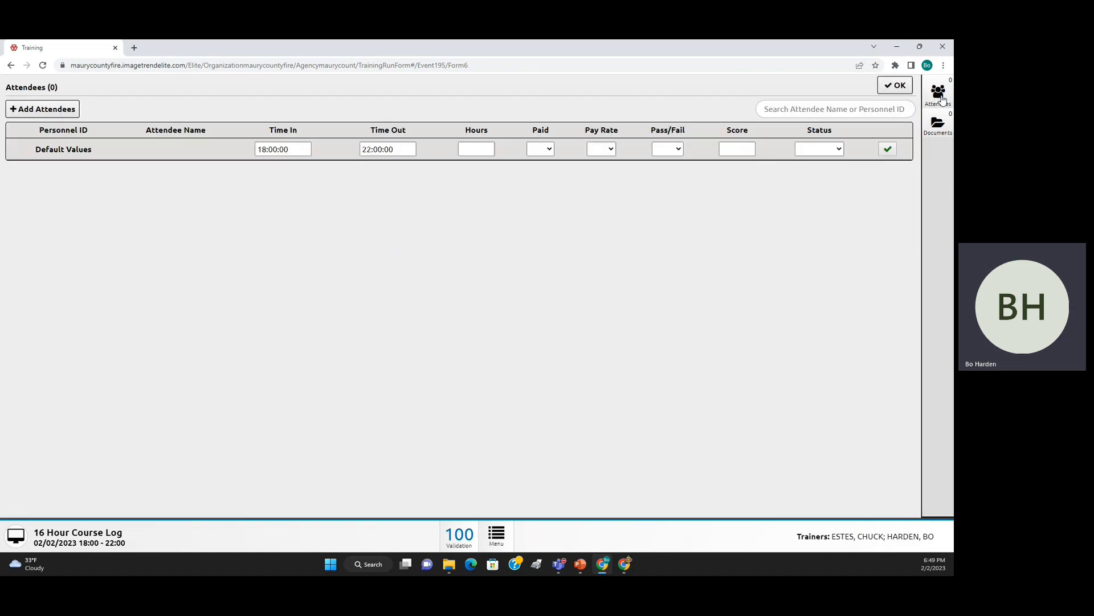
pyautogui.click(466, 148)
pyautogui.write('4.0')
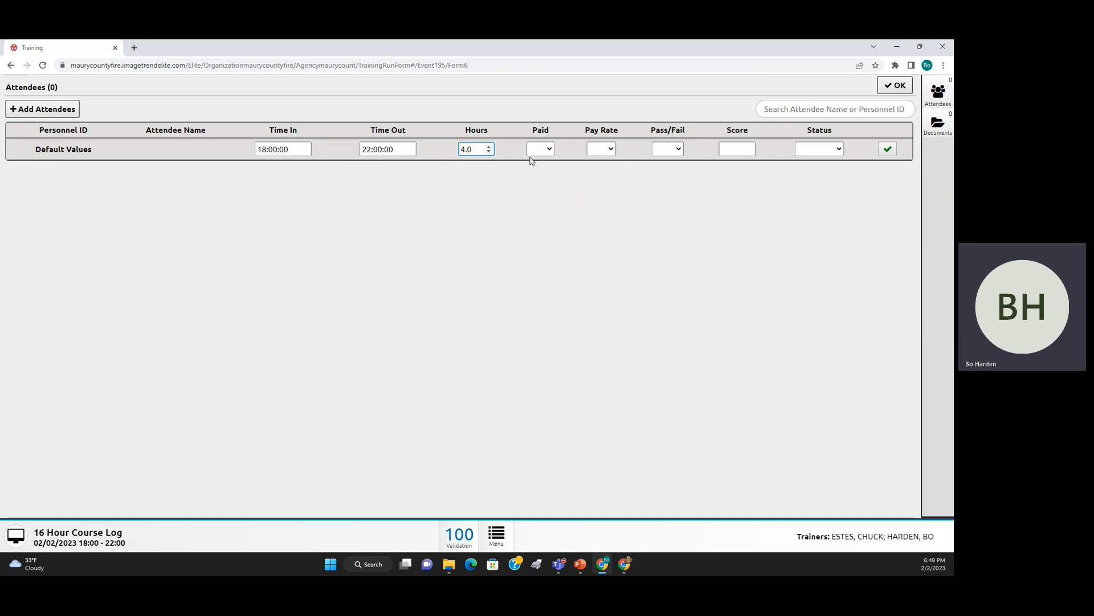
pyautogui.click(668, 149)
pyautogui.click(667, 169)
pyautogui.click(744, 151)
pyautogui.write('100')
pyautogui.click(821, 150)
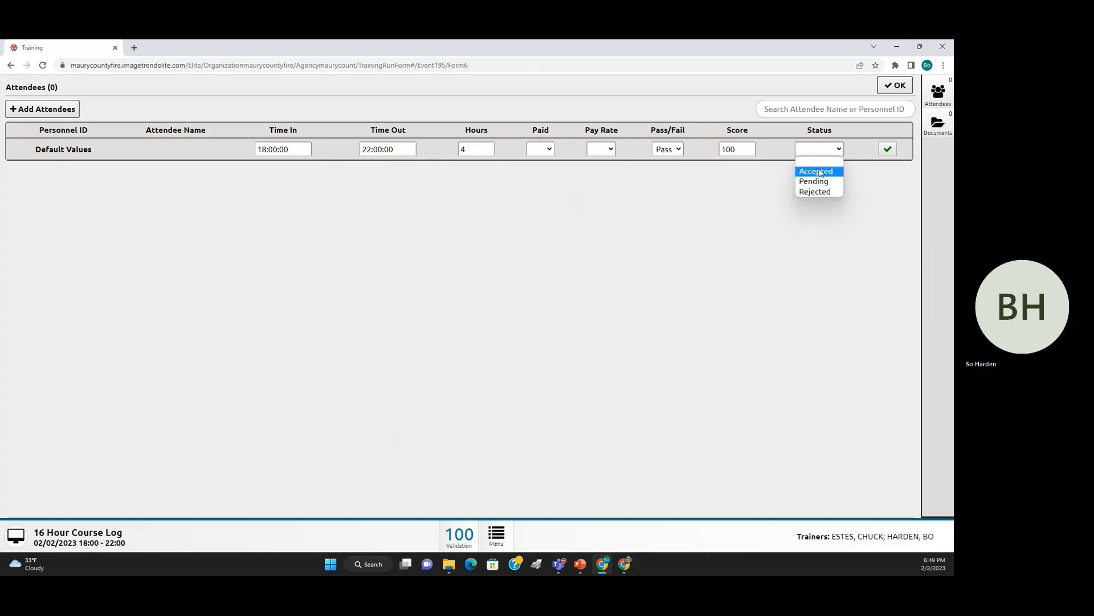
pyautogui.click(821, 171)
# Step: Add the first four people from the available list as attendees
pyautogui.click(74, 108)
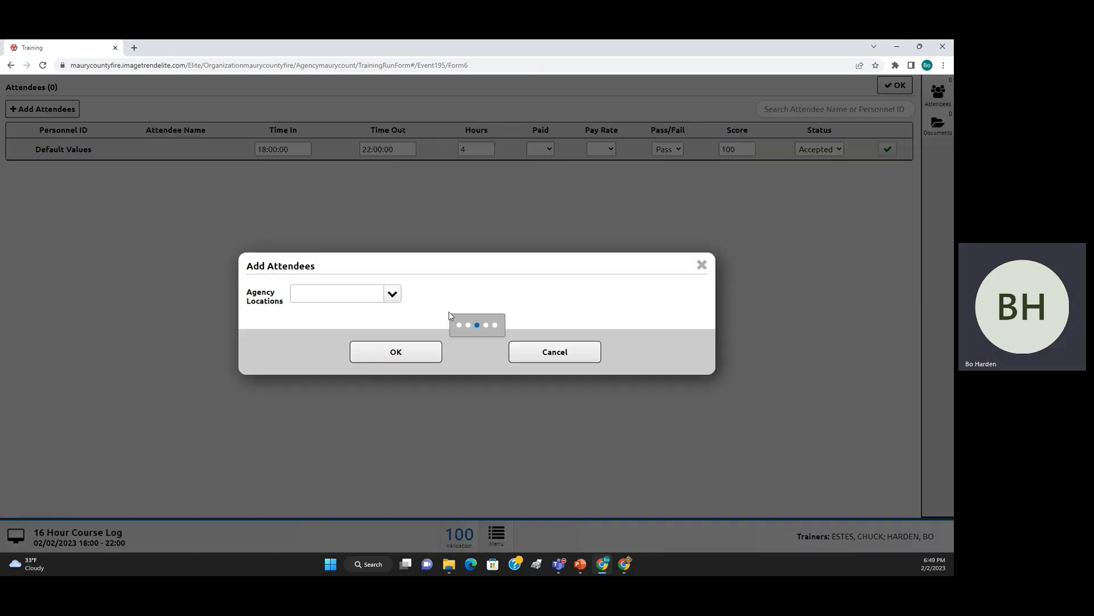
pyautogui.click(354, 303)
pyautogui.keyDown('ctrl'); pyautogui.click(342, 341); pyautogui.keyUp('ctrl')
pyautogui.keyDown('ctrl'); pyautogui.click(339, 354); pyautogui.keyUp('ctrl')
pyautogui.keyDown('ctrl'); pyautogui.click(338, 367); pyautogui.keyUp('ctrl')
pyautogui.keyDown('ctrl'); pyautogui.click(324, 381); pyautogui.keyUp('ctrl')
pyautogui.click(394, 422)
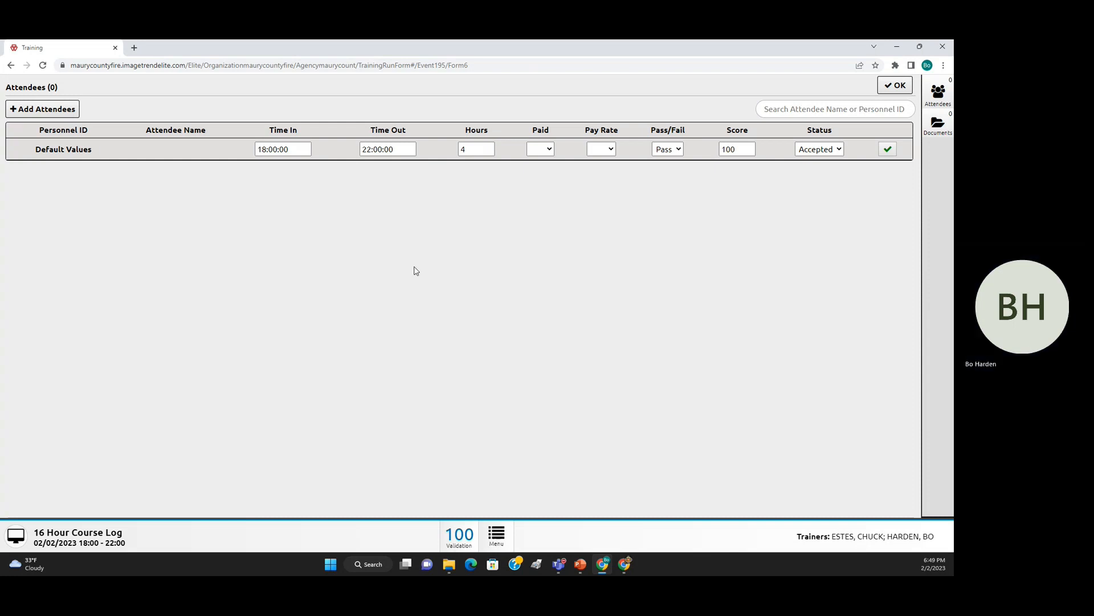
pyautogui.moveTo(358, 303); pyautogui.dragTo(365, 346)
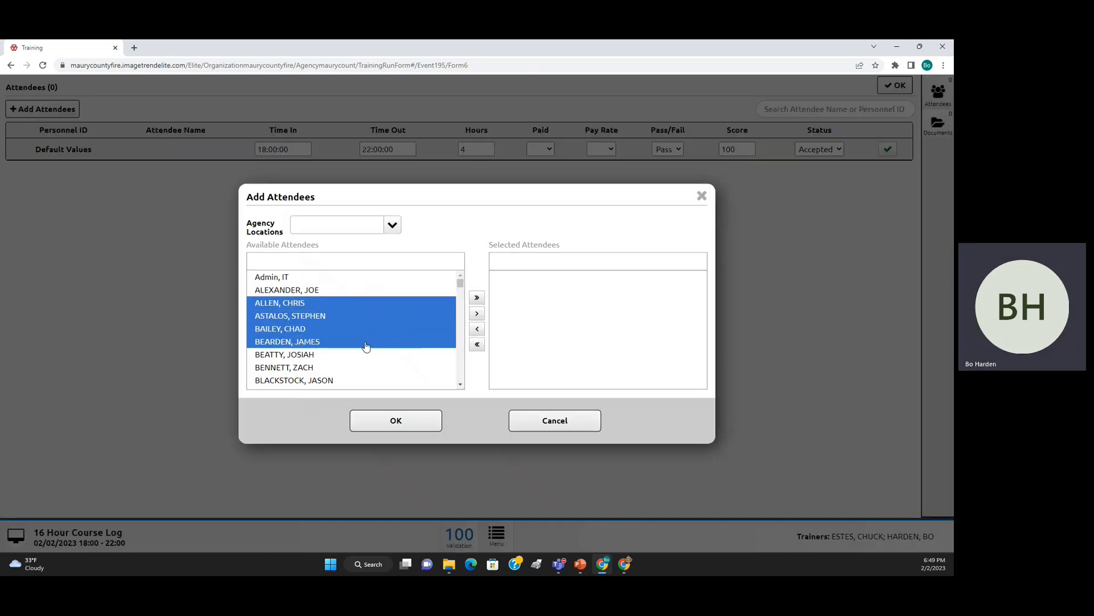
pyautogui.click(477, 312)
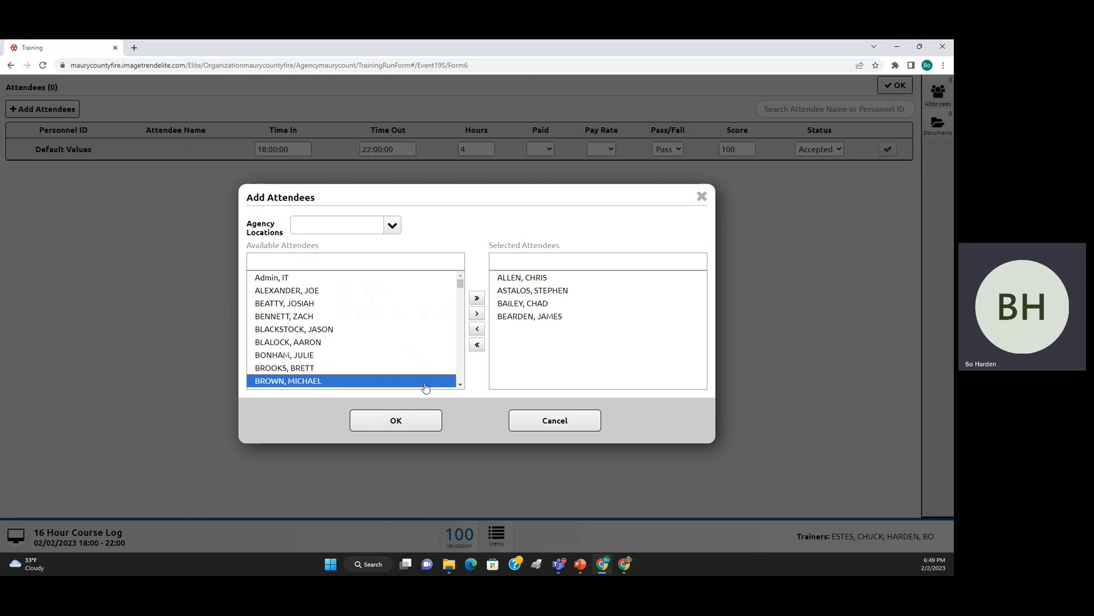
pyautogui.click(402, 423)
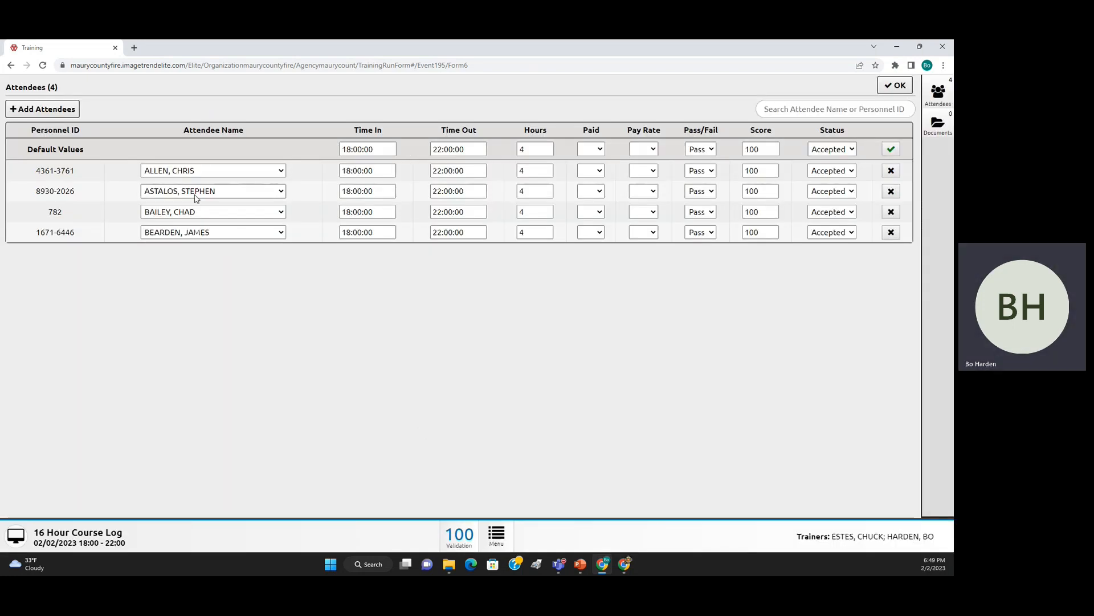
# Step: Lower the first attendee's score to 98, then delete two attendees from the roster
pyautogui.click(774, 174)
pyautogui.click(774, 174)
pyautogui.click(726, 274)
pyautogui.click(891, 171)
pyautogui.click(447, 330)
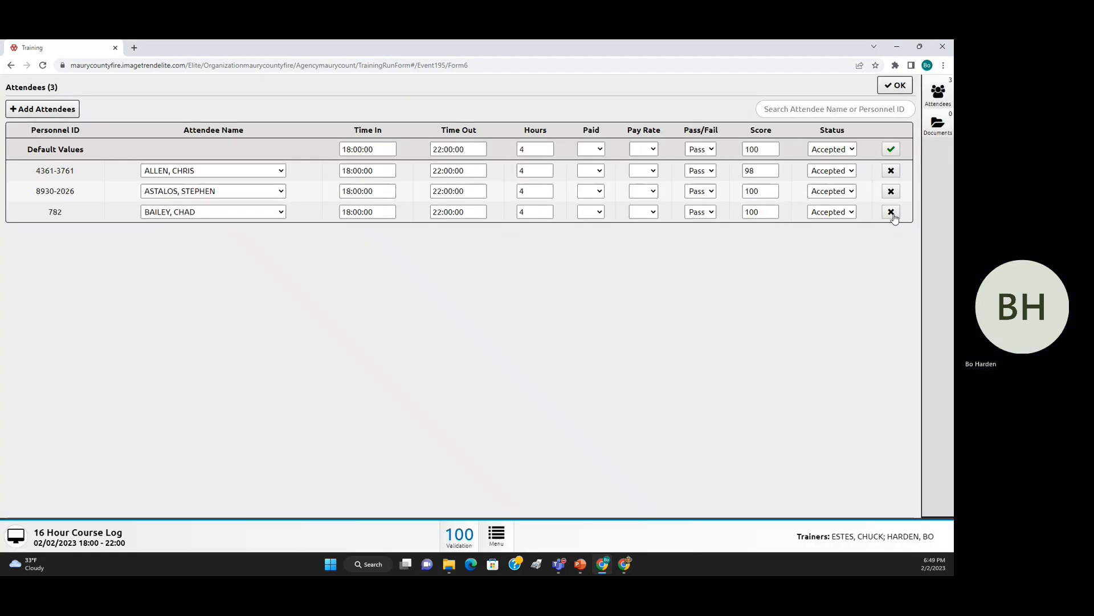
pyautogui.click(891, 212)
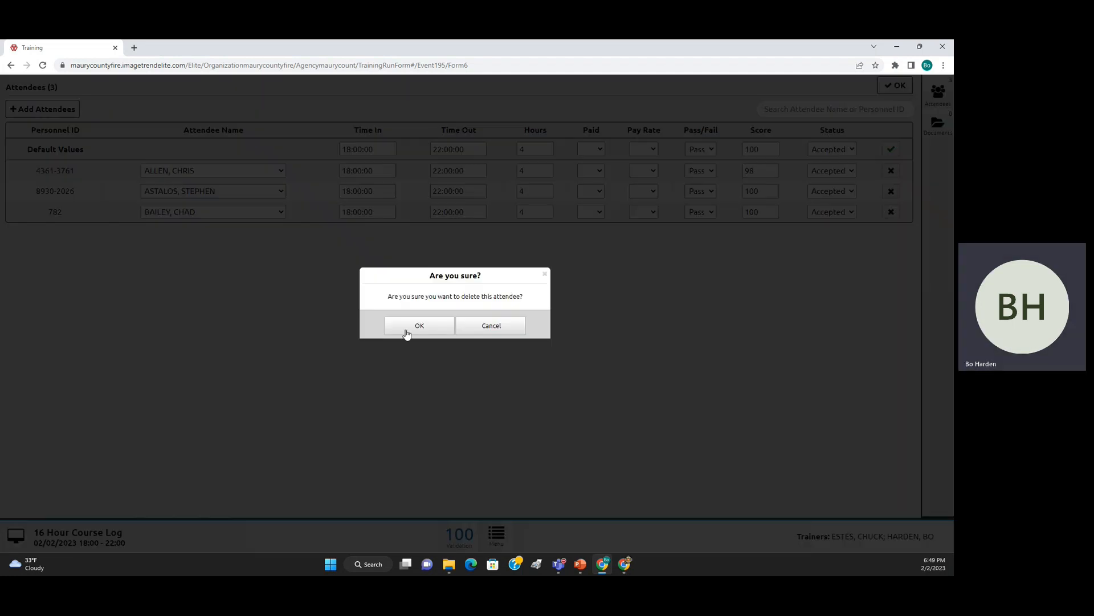
pyautogui.click(406, 329)
# Step: Delete the remaining two attendees and return to the training form
pyautogui.click(891, 191)
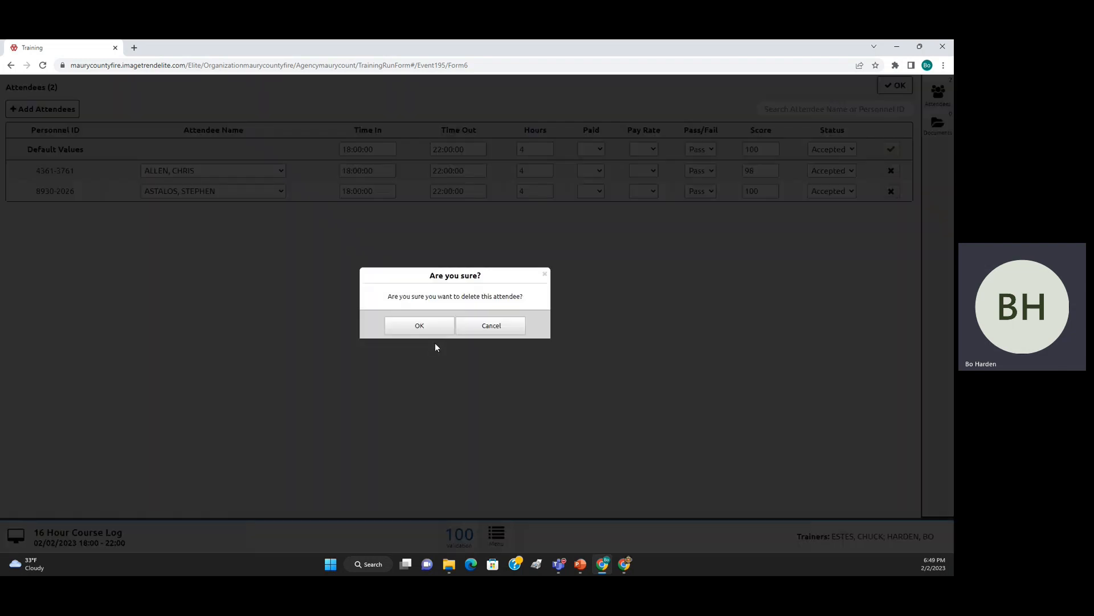
pyautogui.click(443, 330)
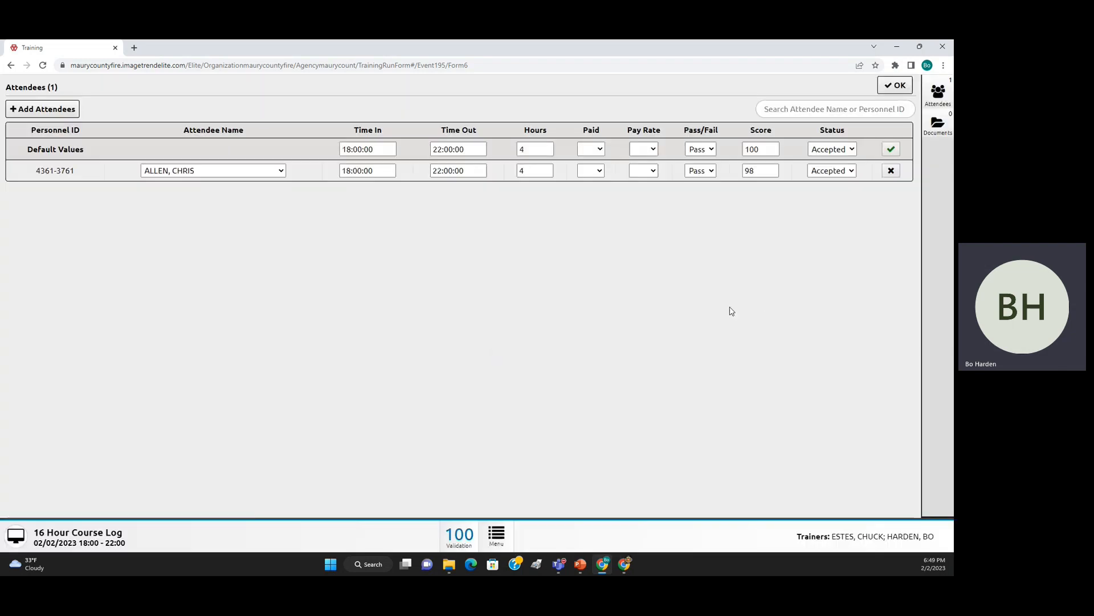
pyautogui.click(891, 170)
pyautogui.click(434, 327)
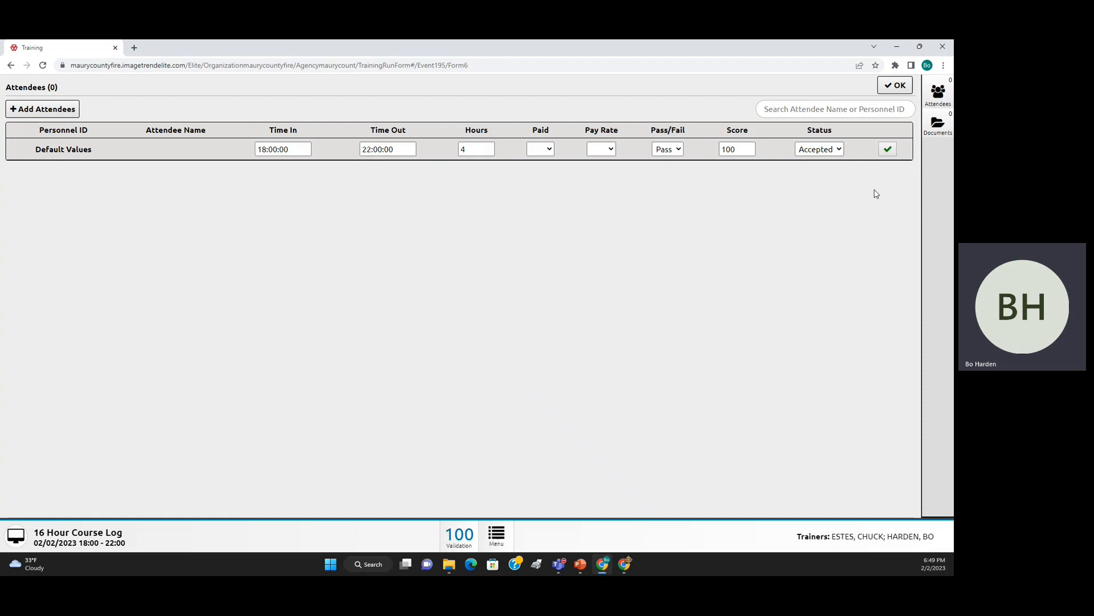
pyautogui.click(895, 85)
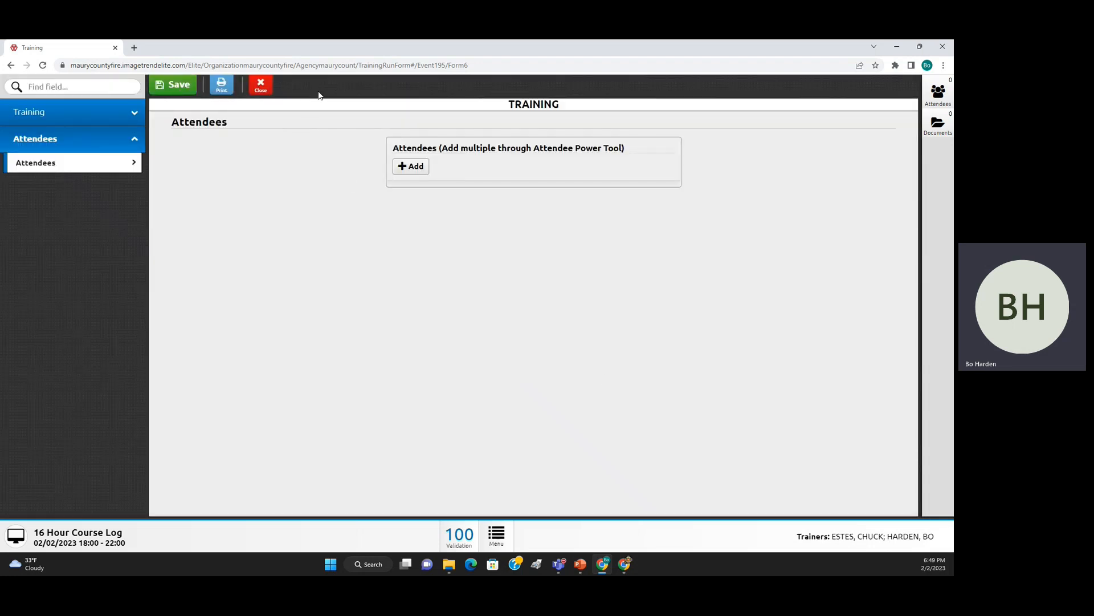
# Step: Close the 16 Hour Course Log record, confirm it in the Training list, and go home
pyautogui.click(260, 87)
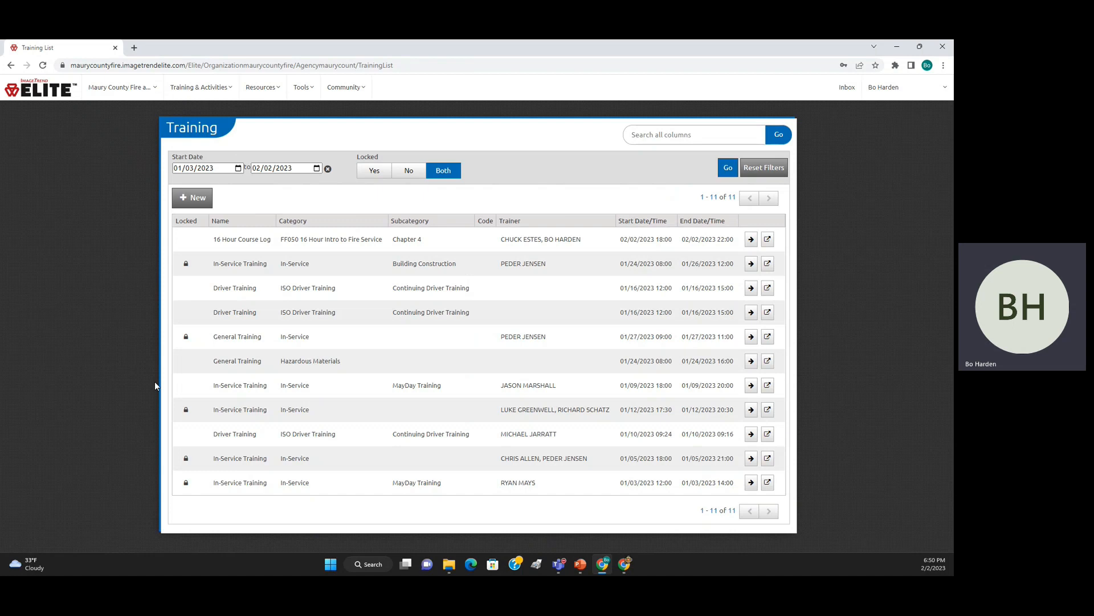
pyautogui.click(59, 94)
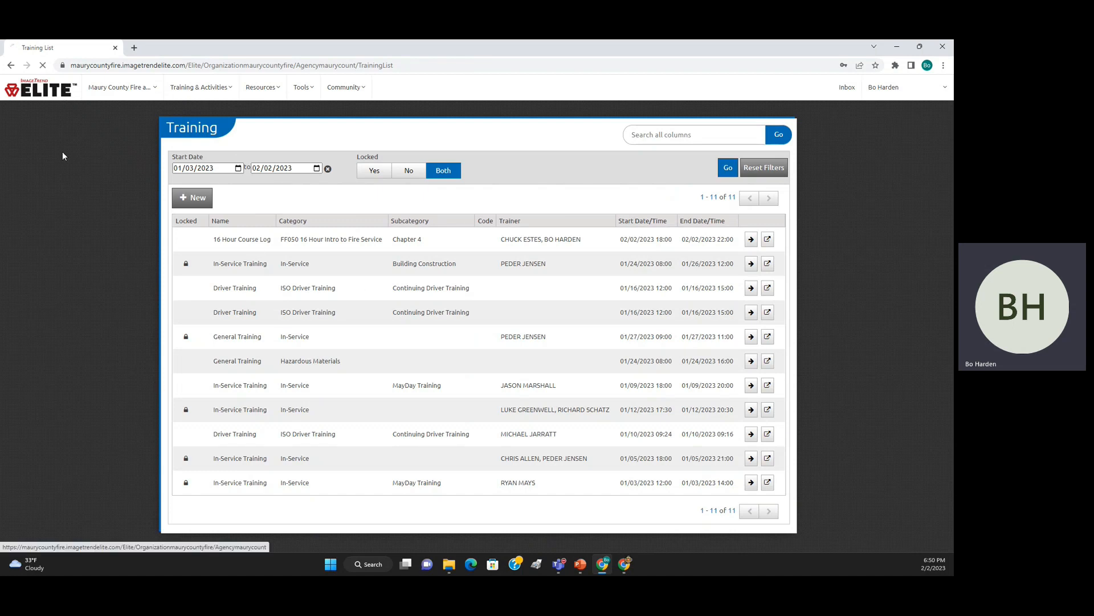